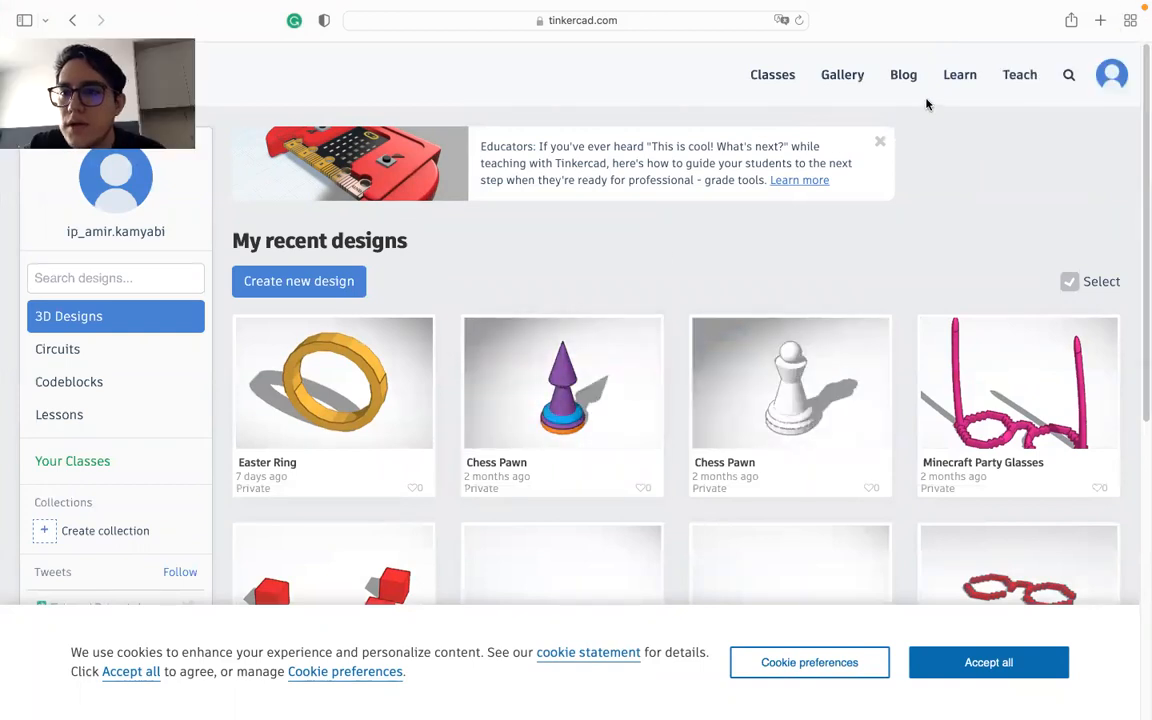
Step: Open the Lessons section of the learning area and show the complete list of lessons
{"action": "left_click", "coordinate": [959, 76]}
{"action": "left_click", "coordinate": [559, 270]}
{"action": "scroll", "coordinate": [500, 507], "scroll_direction": "down", "scroll_amount": 1}
{"action": "scroll", "coordinate": [500, 507], "scroll_direction": "down", "scroll_amount": 2}
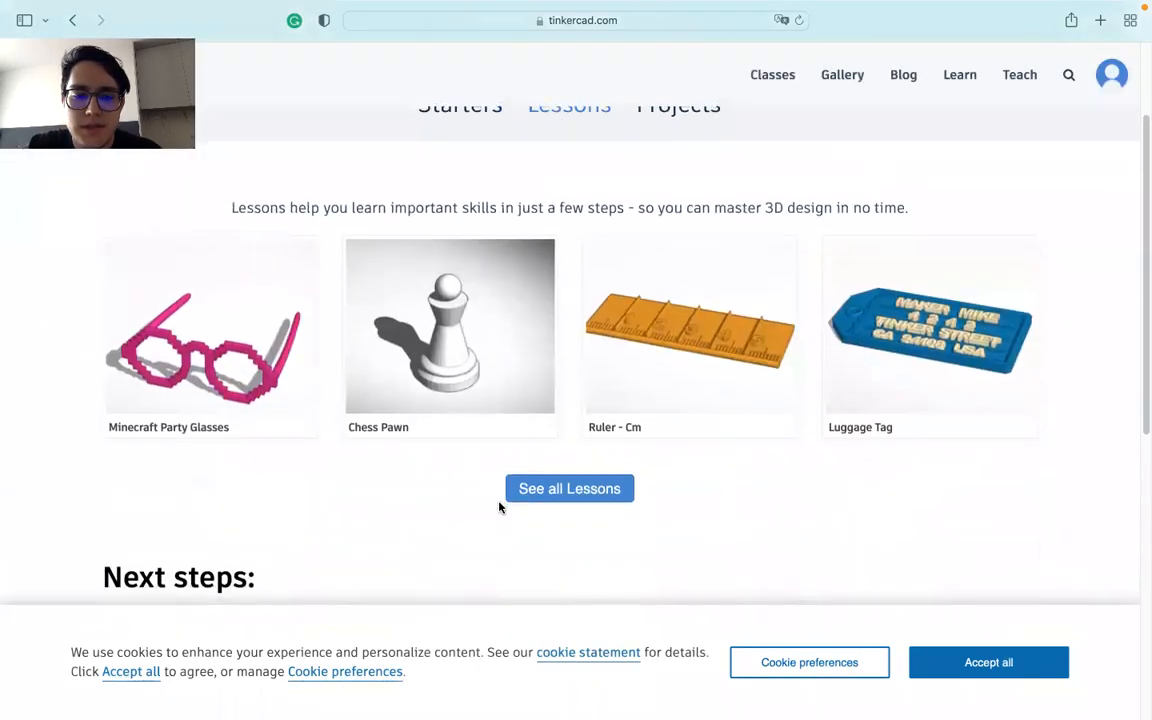
{"action": "scroll", "coordinate": [500, 507], "scroll_direction": "down", "scroll_amount": 3}
{"action": "scroll", "coordinate": [500, 507], "scroll_direction": "up", "scroll_amount": 3}
{"action": "scroll", "coordinate": [499, 508], "scroll_direction": "up", "scroll_amount": 1}
{"action": "left_click", "coordinate": [567, 558]}
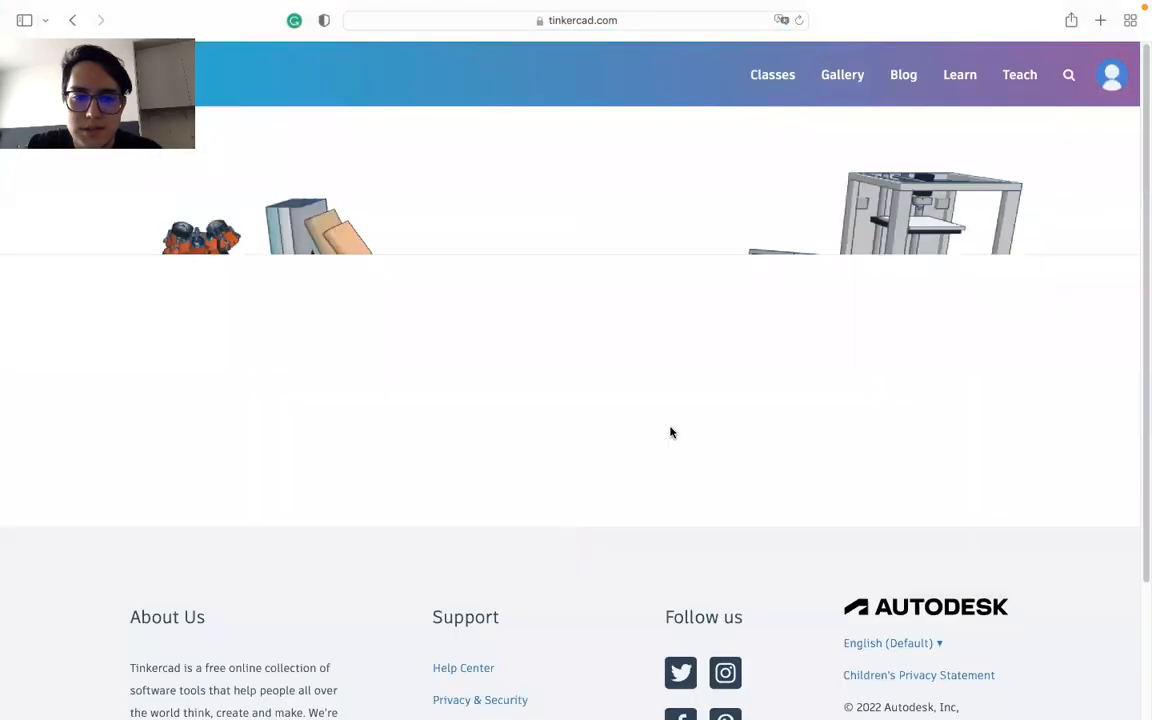
Step: Accept all cookies and start the Basic Button lesson from the lesson list
{"action": "scroll", "coordinate": [671, 432], "scroll_direction": "down", "scroll_amount": 3}
{"action": "scroll", "coordinate": [671, 432], "scroll_direction": "down", "scroll_amount": 4}
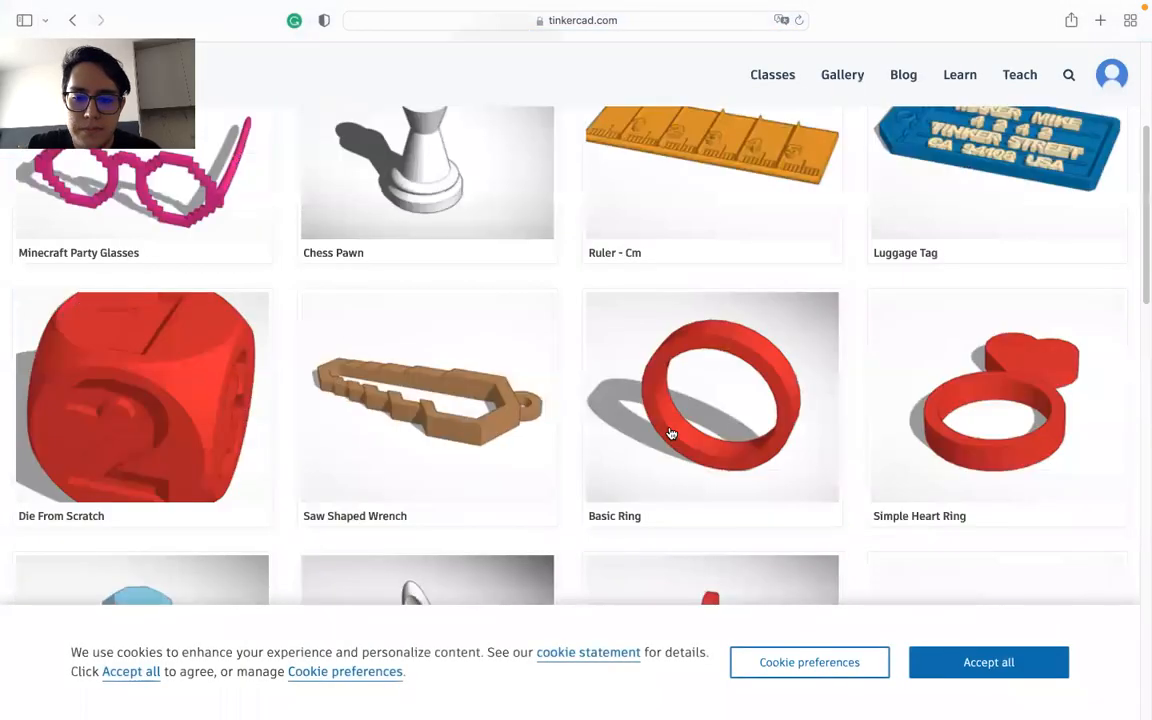
{"action": "left_click", "coordinate": [985, 664]}
{"action": "scroll", "coordinate": [870, 611], "scroll_direction": "down", "scroll_amount": 6}
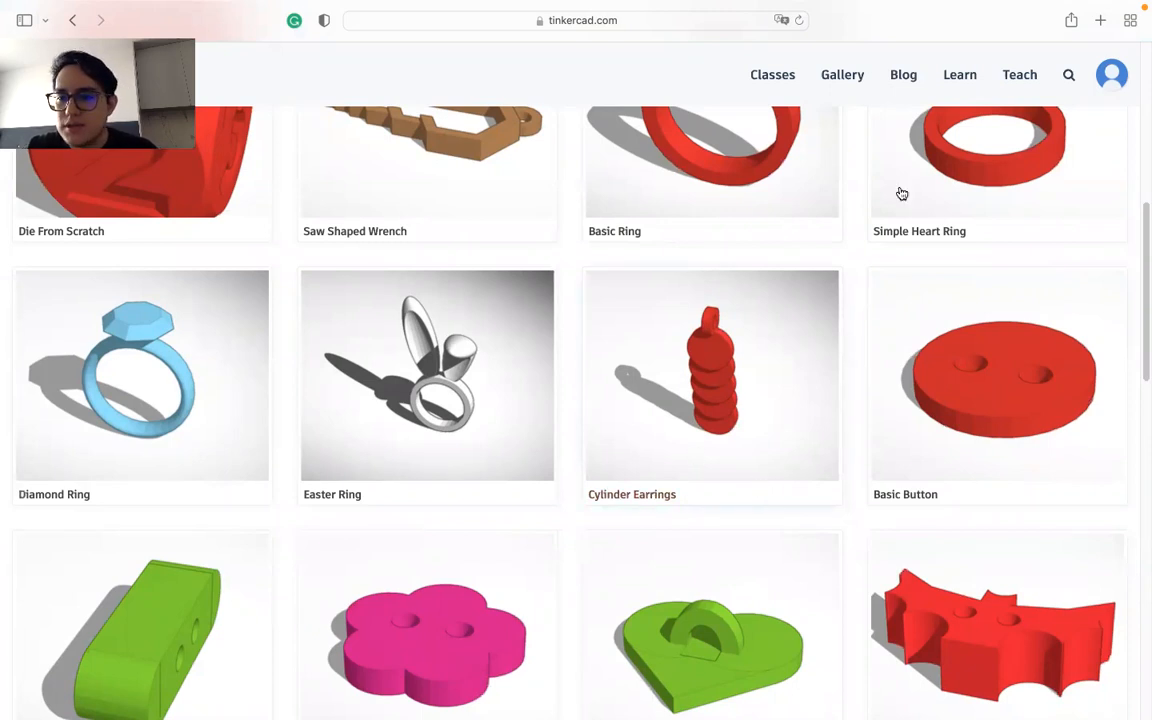
{"action": "scroll", "coordinate": [987, 432], "scroll_direction": "down", "scroll_amount": 3}
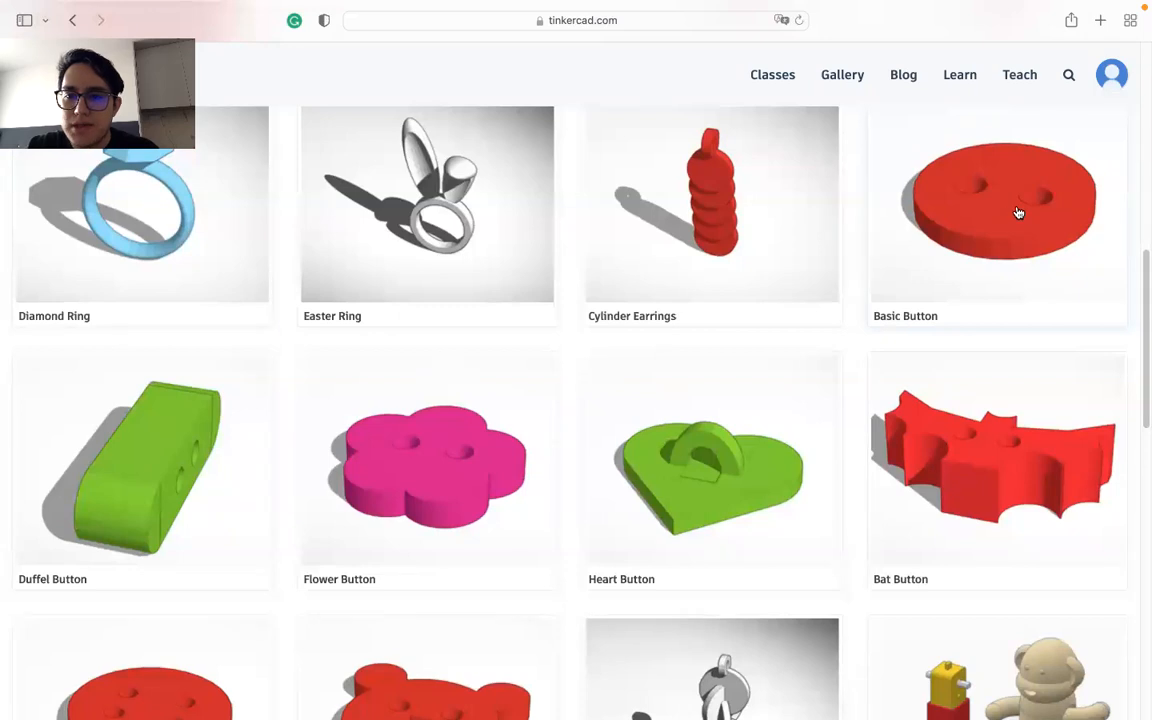
{"action": "left_click", "coordinate": [1017, 212]}
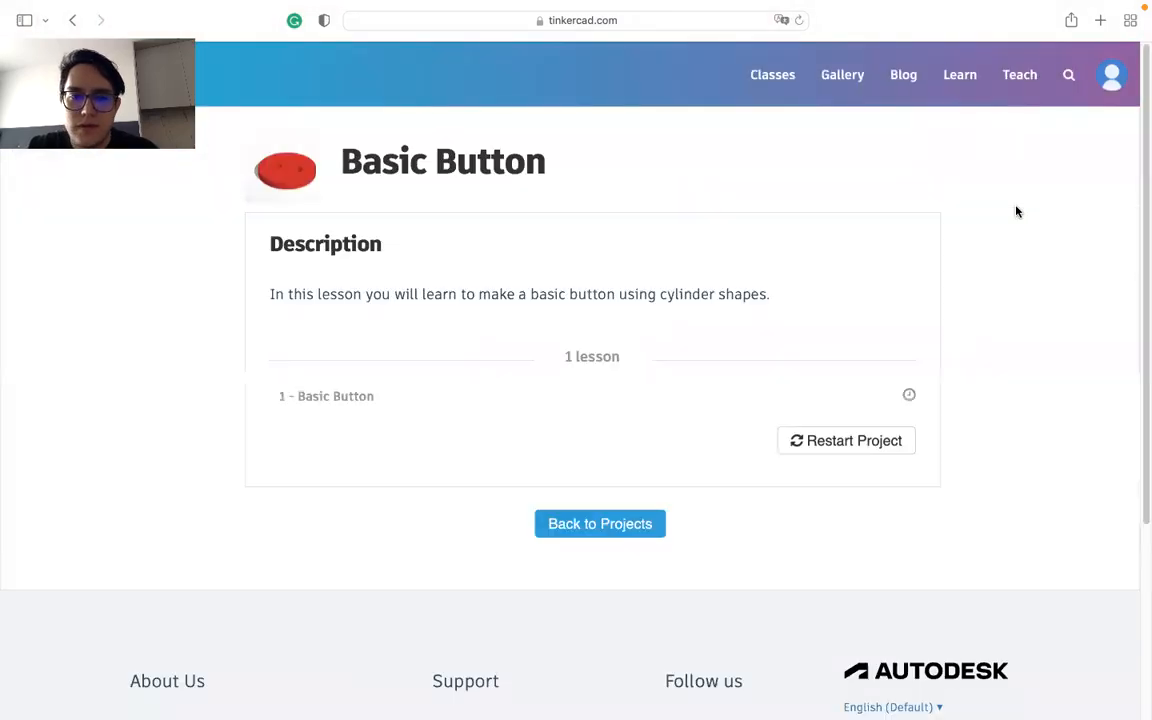
{"action": "left_click", "coordinate": [903, 405]}
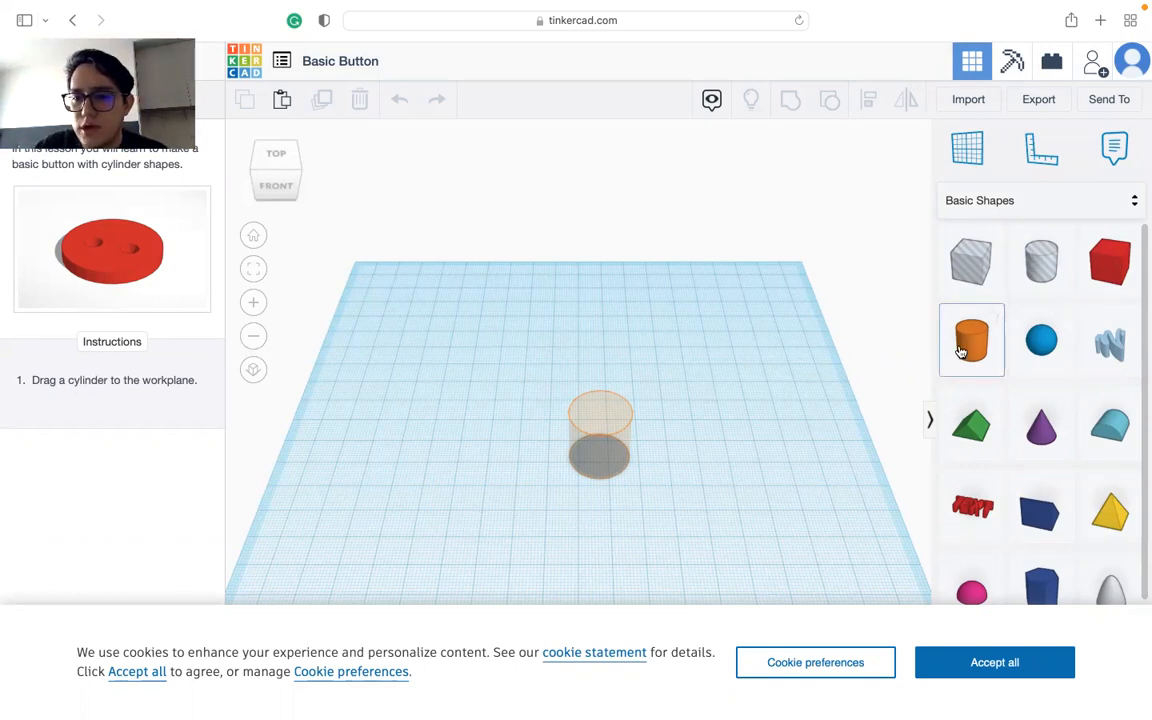
Step: Place a solid cylinder on the workplane at the lesson's guide outline and accept all cookies in the editor
{"action": "left_click_drag", "start_coordinate": [960, 350], "coordinate": [599, 460]}
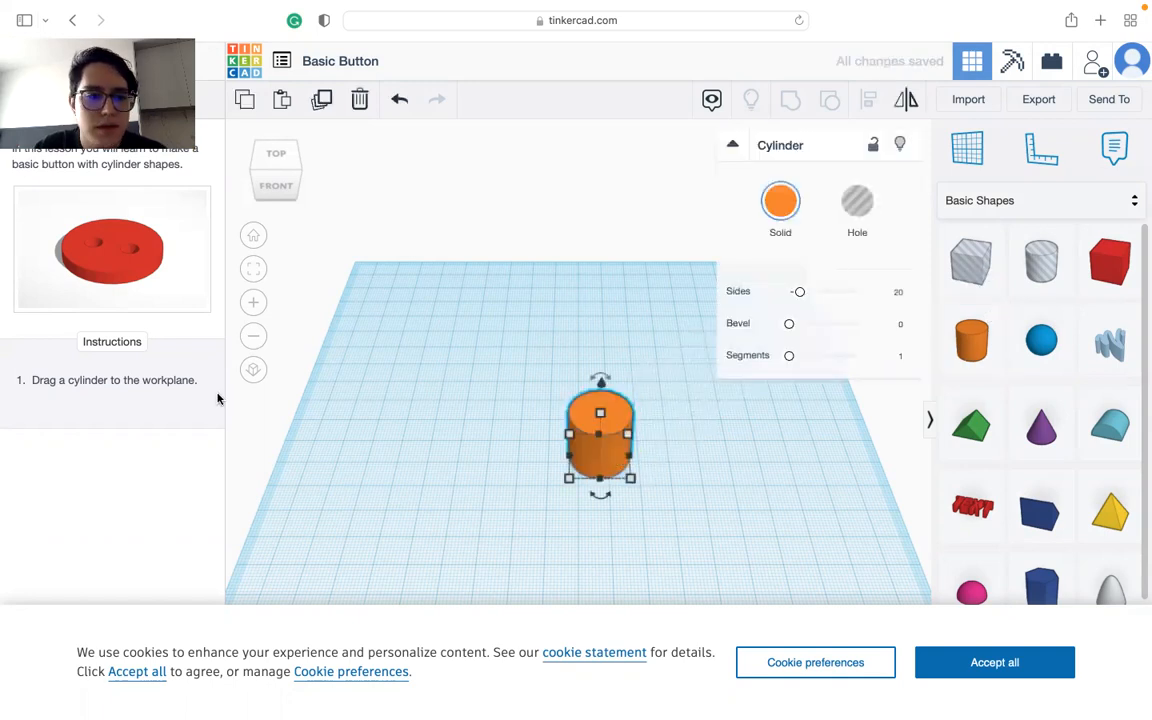
{"action": "left_click", "coordinate": [948, 658]}
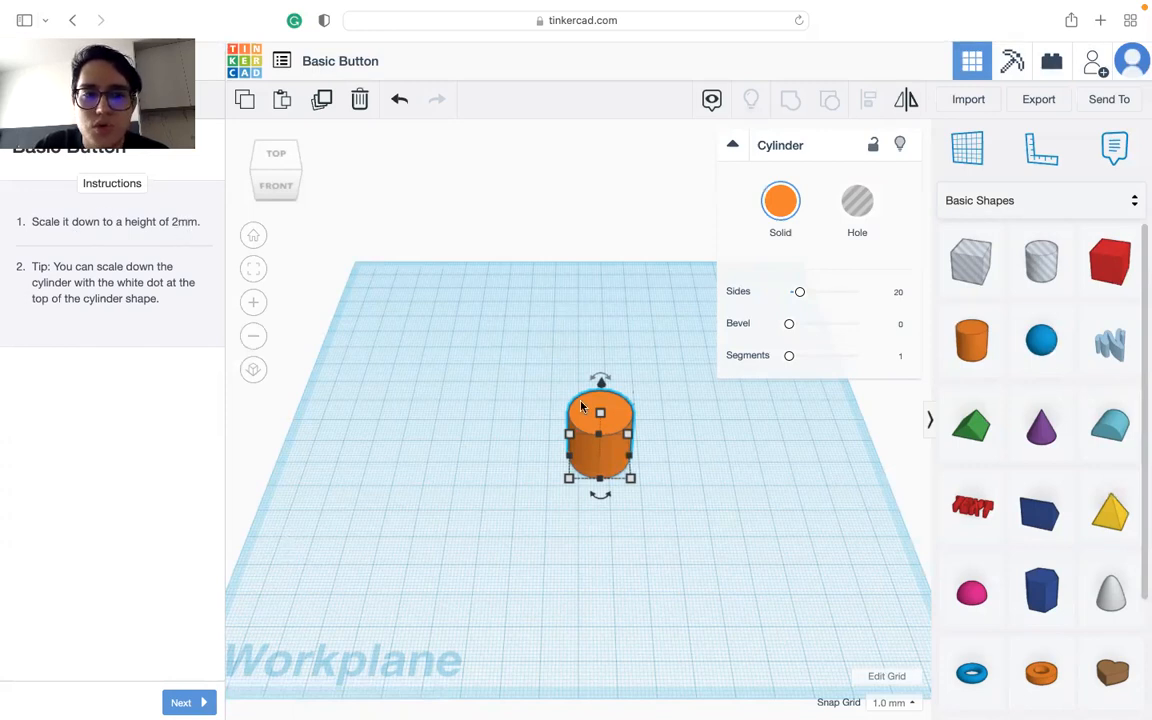
Step: Set the cylinder's height to 2 mm
{"action": "left_click", "coordinate": [676, 436]}
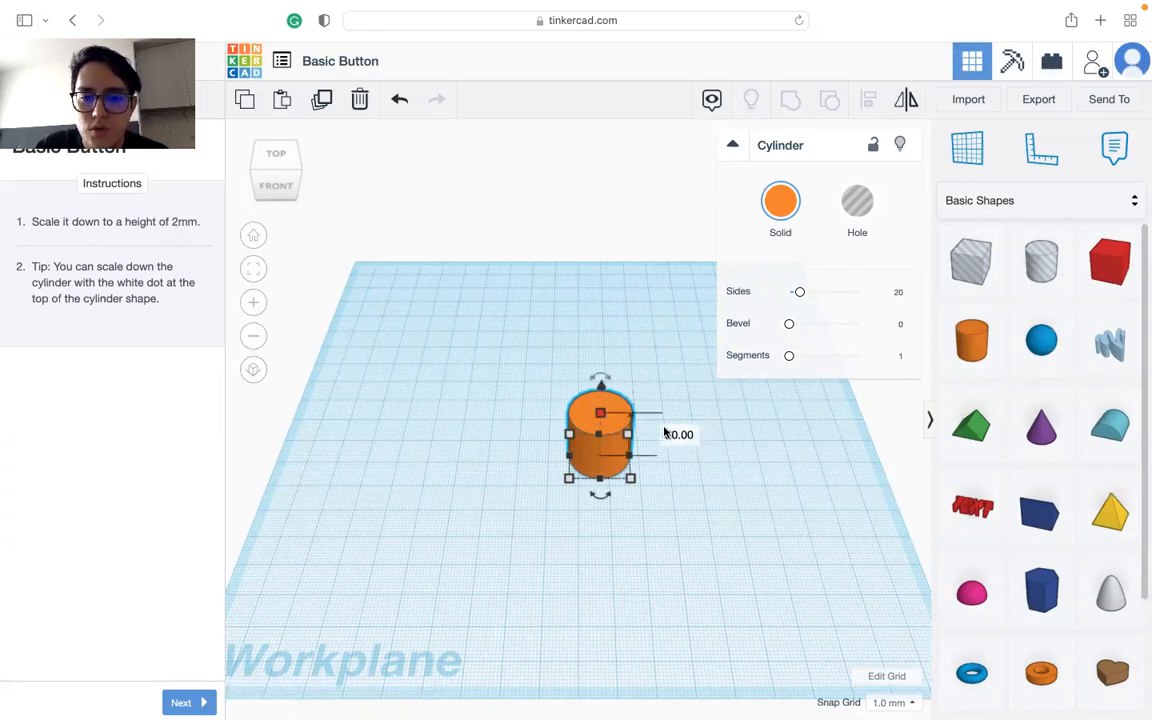
{"action": "type", "text": "2"}
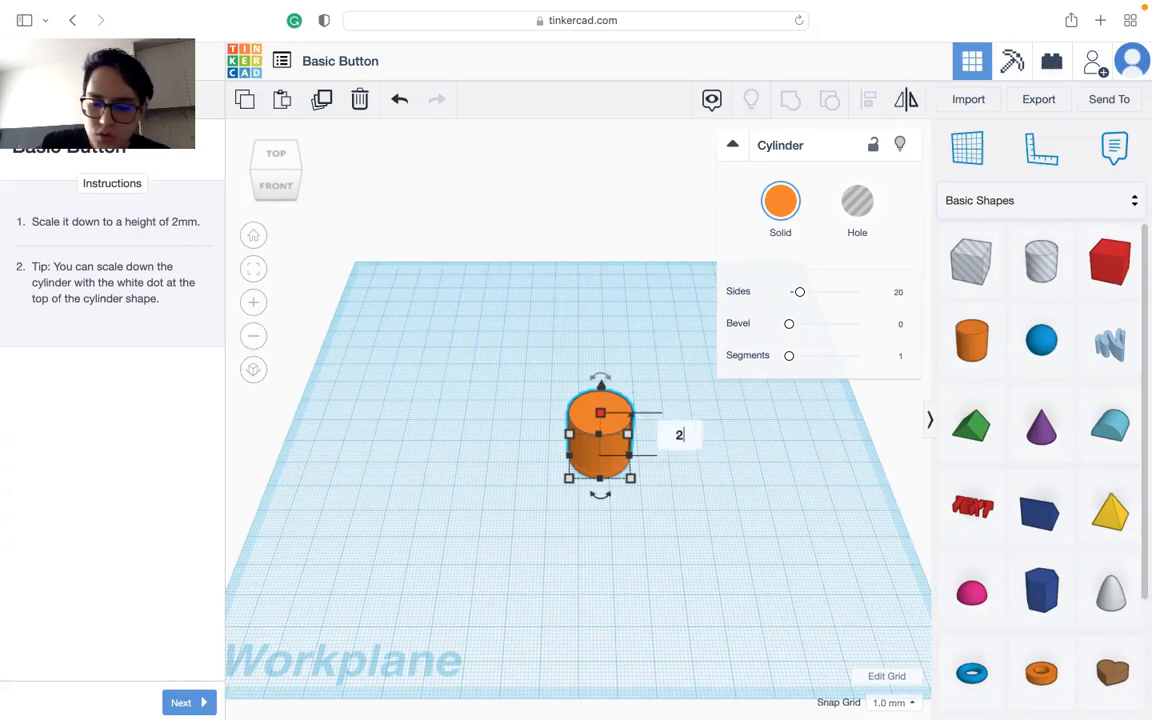
{"action": "key", "text": "Return"}
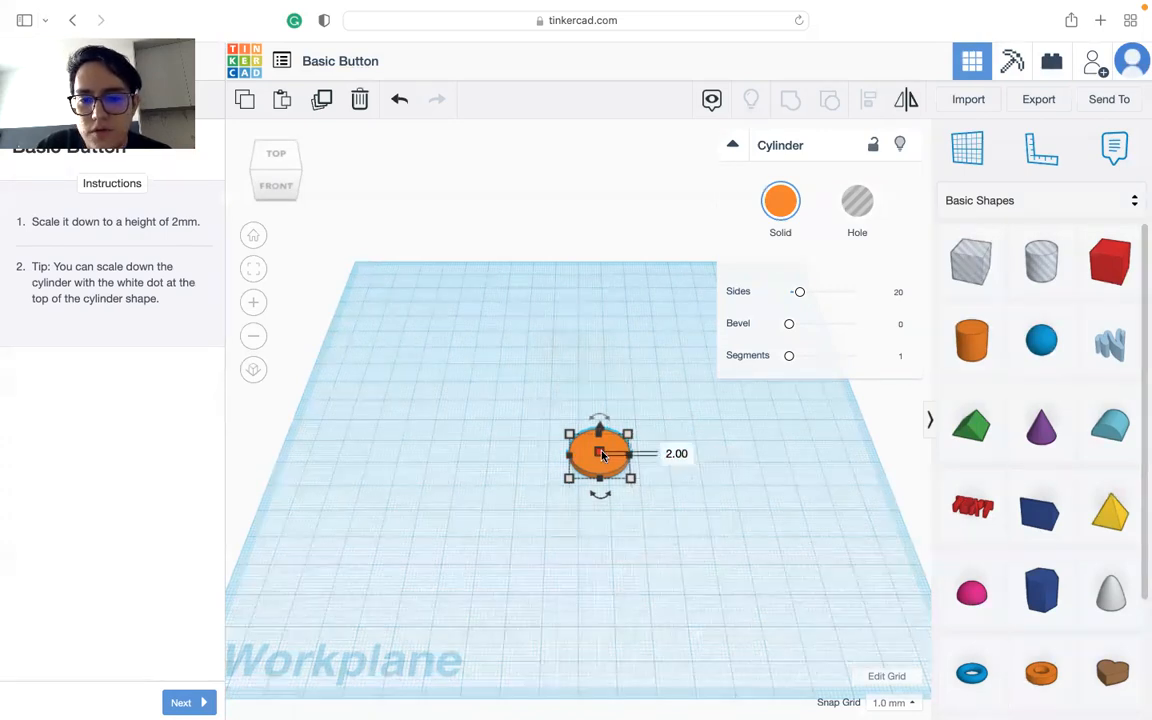
Step: Stretch the cylinder up to a height of 33 mm and set its height back to 2 mm
{"action": "left_click_drag", "start_coordinate": [600, 456], "coordinate": [601, 382]}
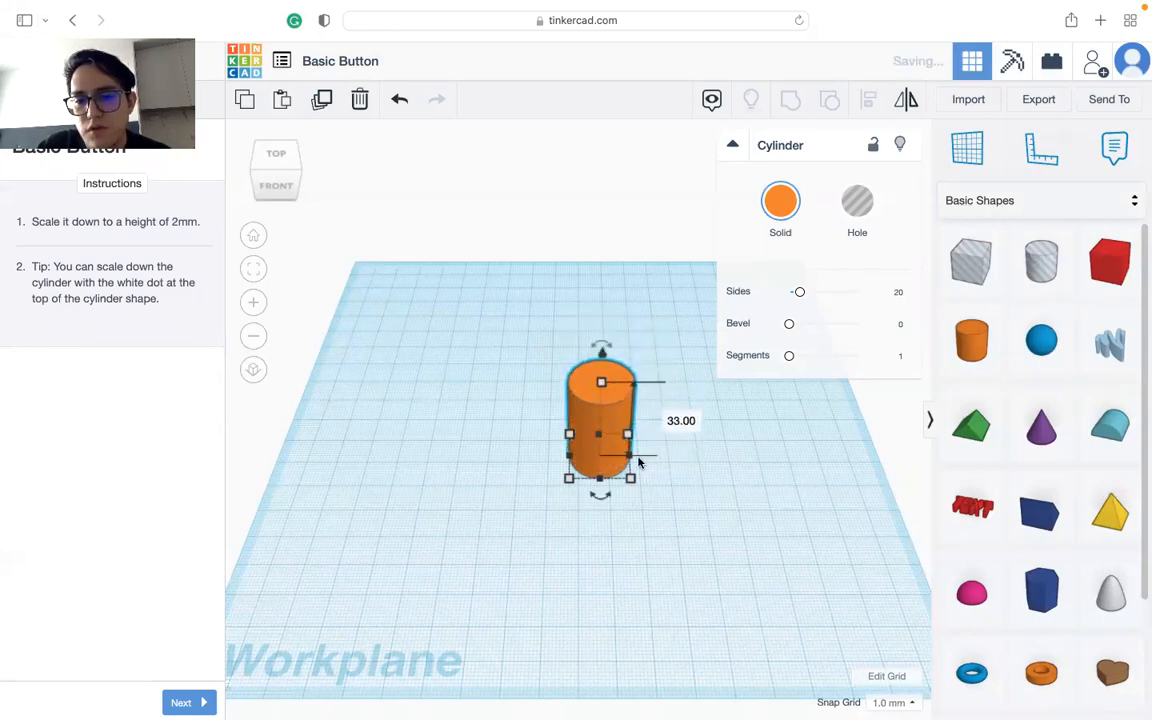
{"action": "left_click", "coordinate": [685, 420]}
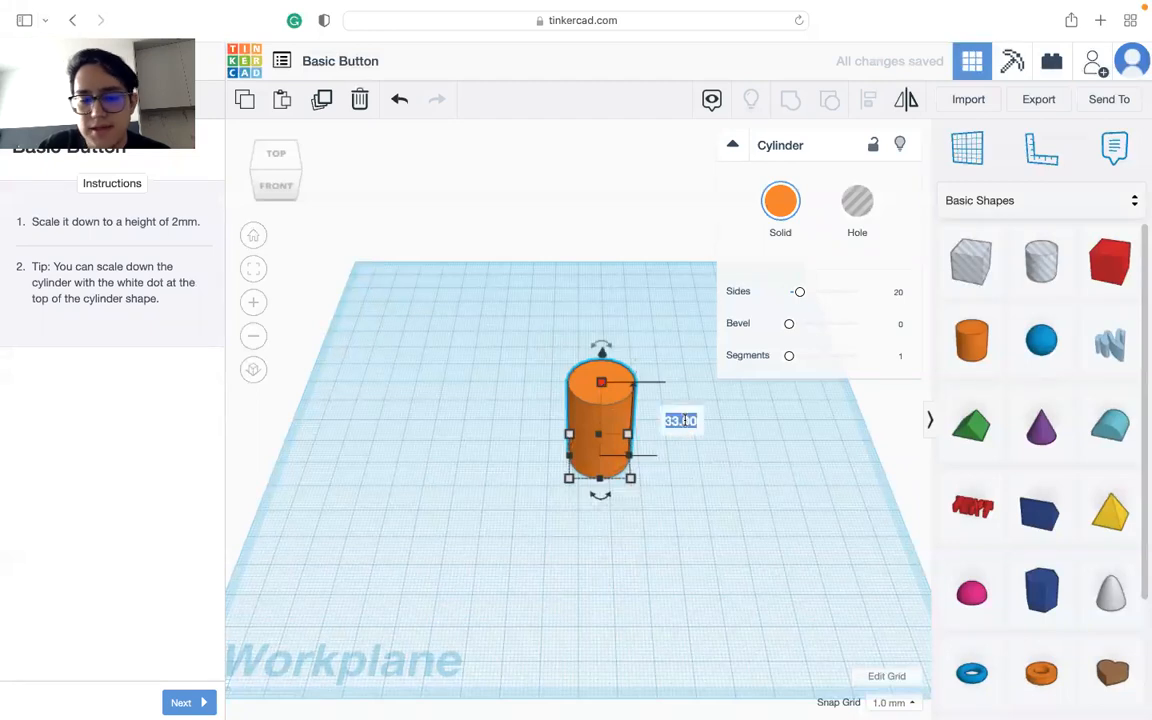
{"action": "type", "text": "2"}
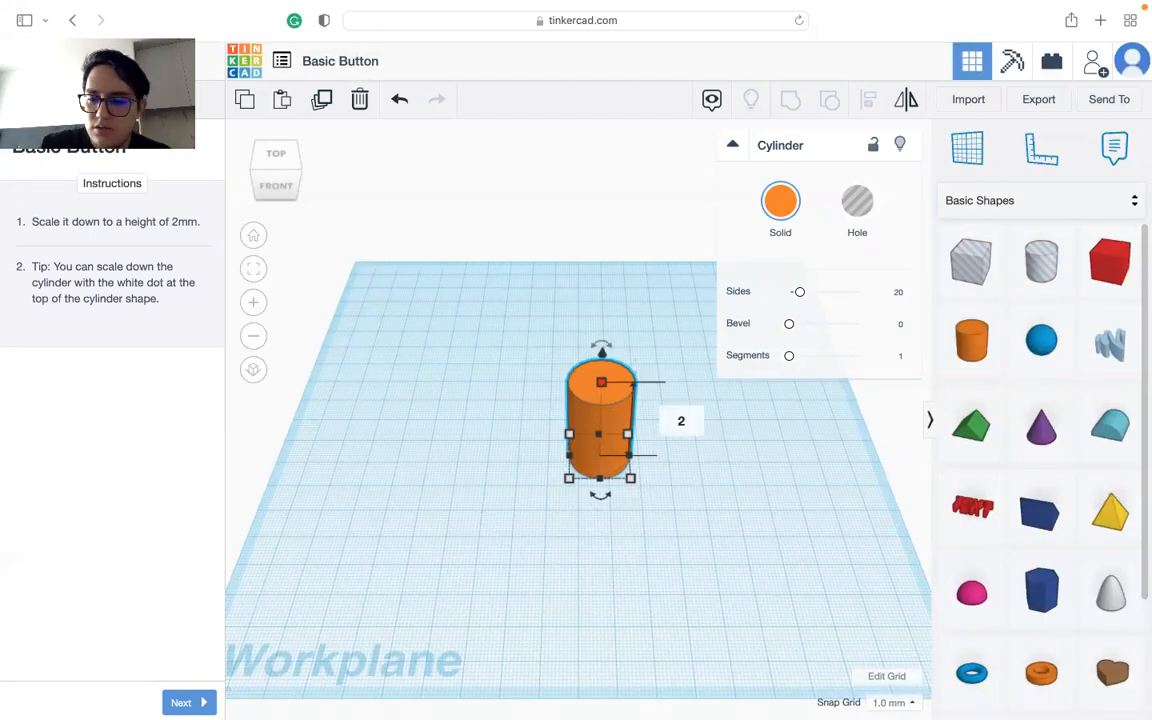
{"action": "key", "text": "Return"}
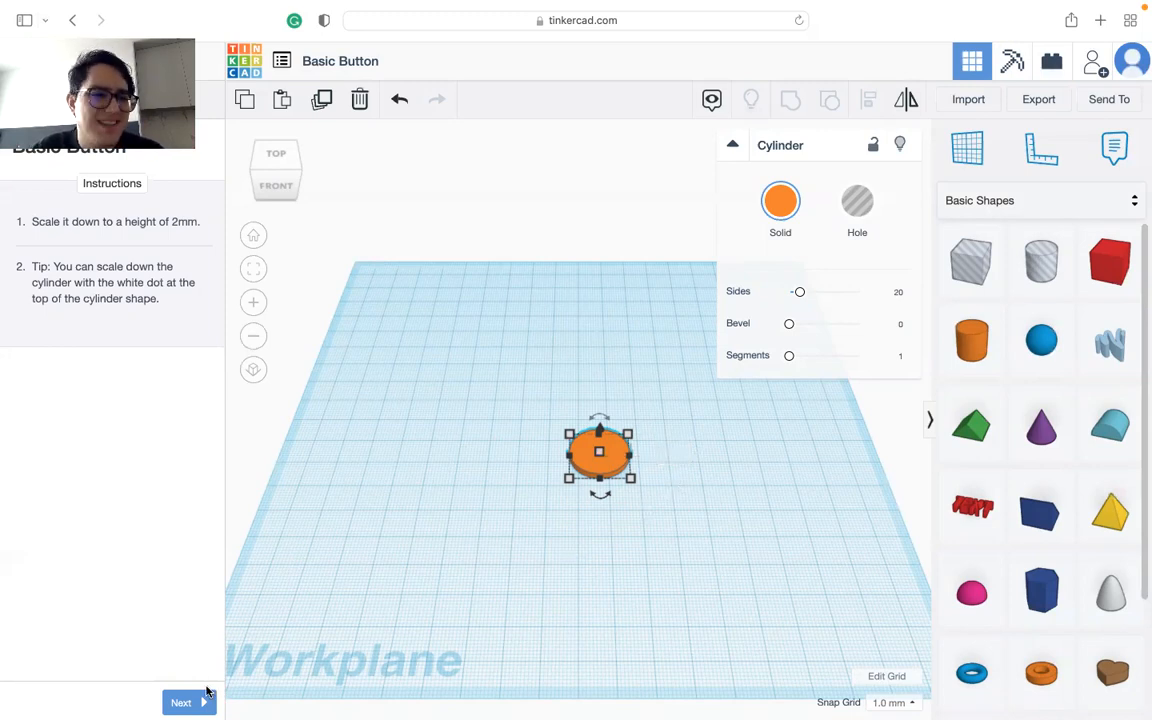
{"action": "mouse_move", "coordinate": [599, 451]}
{"action": "left_mouse_down"}
{"action": "mouse_move", "coordinate": [601, 375]}
{"action": "mouse_move", "coordinate": [597, 455]}
{"action": "left_mouse_up"}
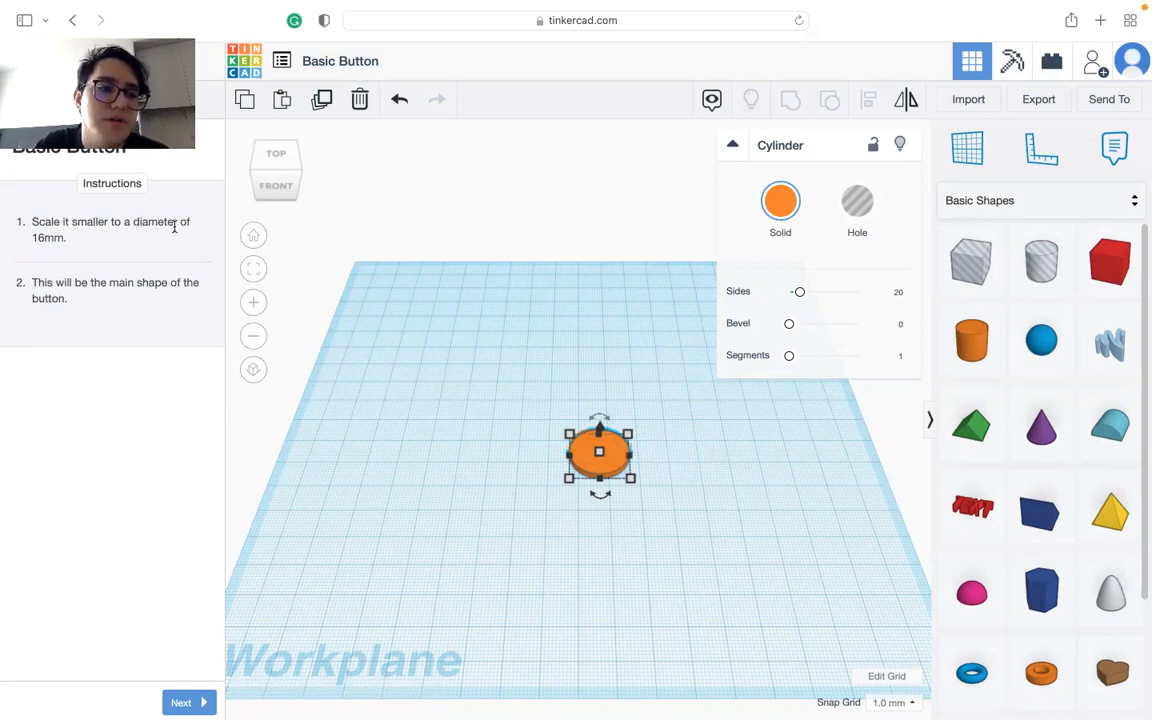
{"action": "mouse_move", "coordinate": [573, 480]}
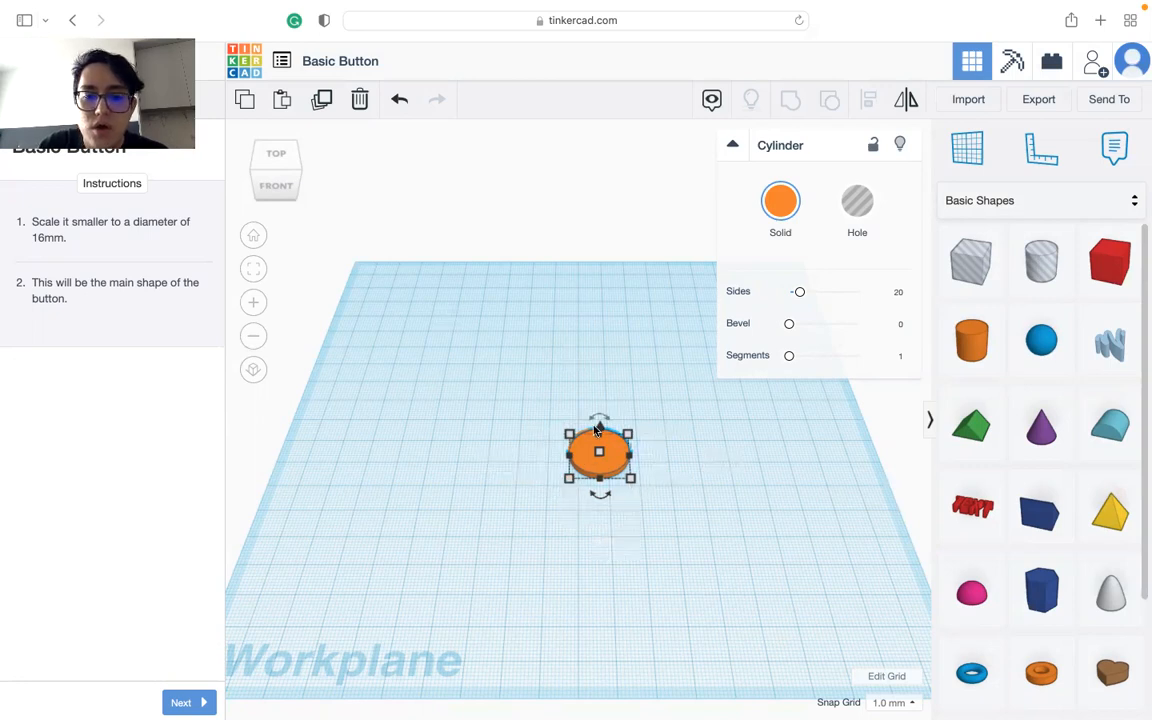
{"action": "mouse_move", "coordinate": [568, 484]}
{"action": "left_mouse_down"}
{"action": "mouse_move", "coordinate": [578, 466]}
{"action": "mouse_move", "coordinate": [574, 484]}
{"action": "left_mouse_up"}
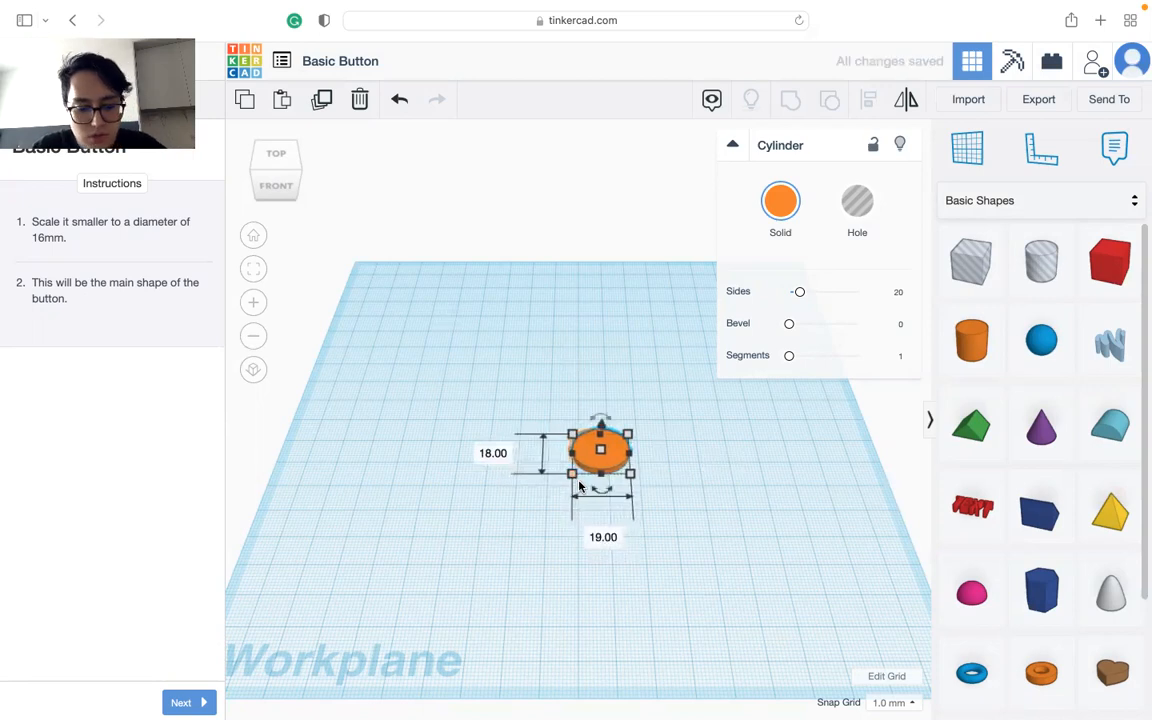
{"action": "key", "text": "super+z"}
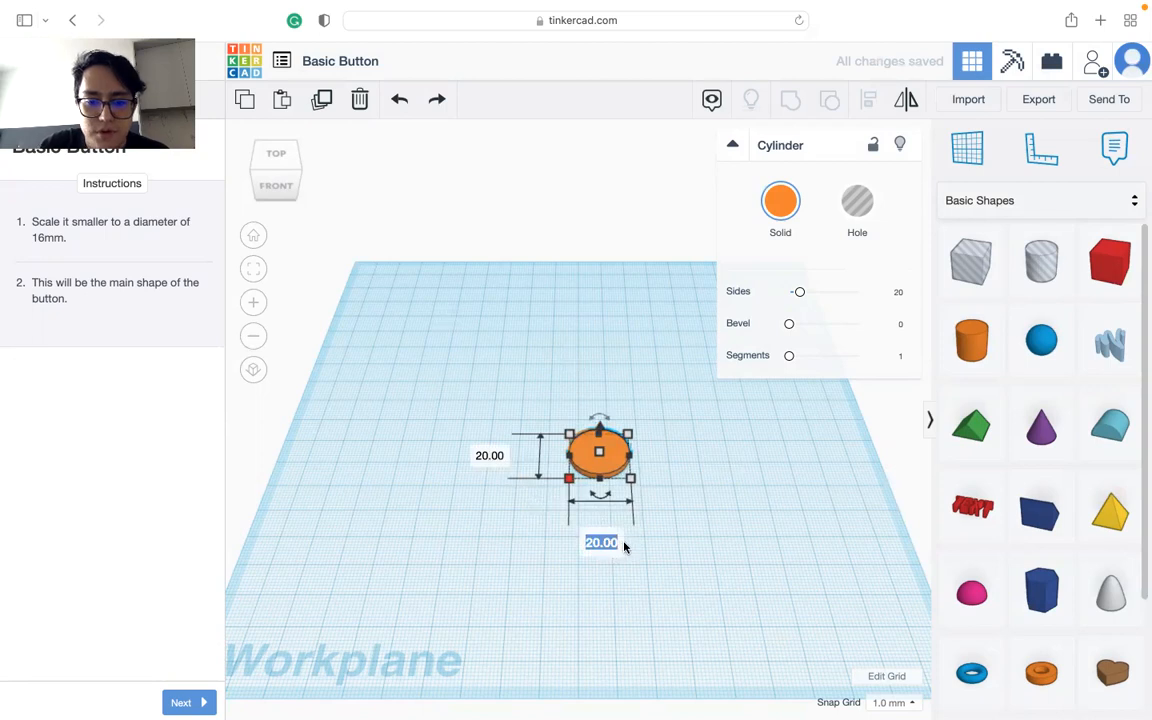
Step: Set the flat cylinder's width and depth both to 16 mm
{"action": "type", "text": "15"}
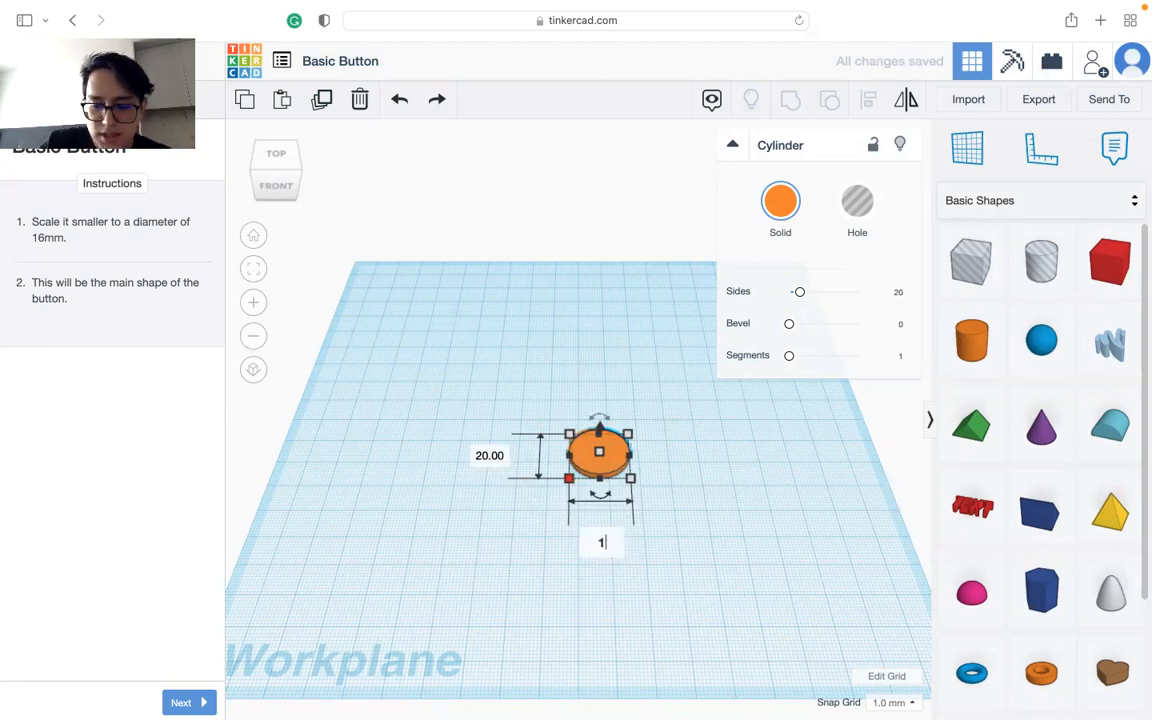
{"action": "key", "text": "Return"}
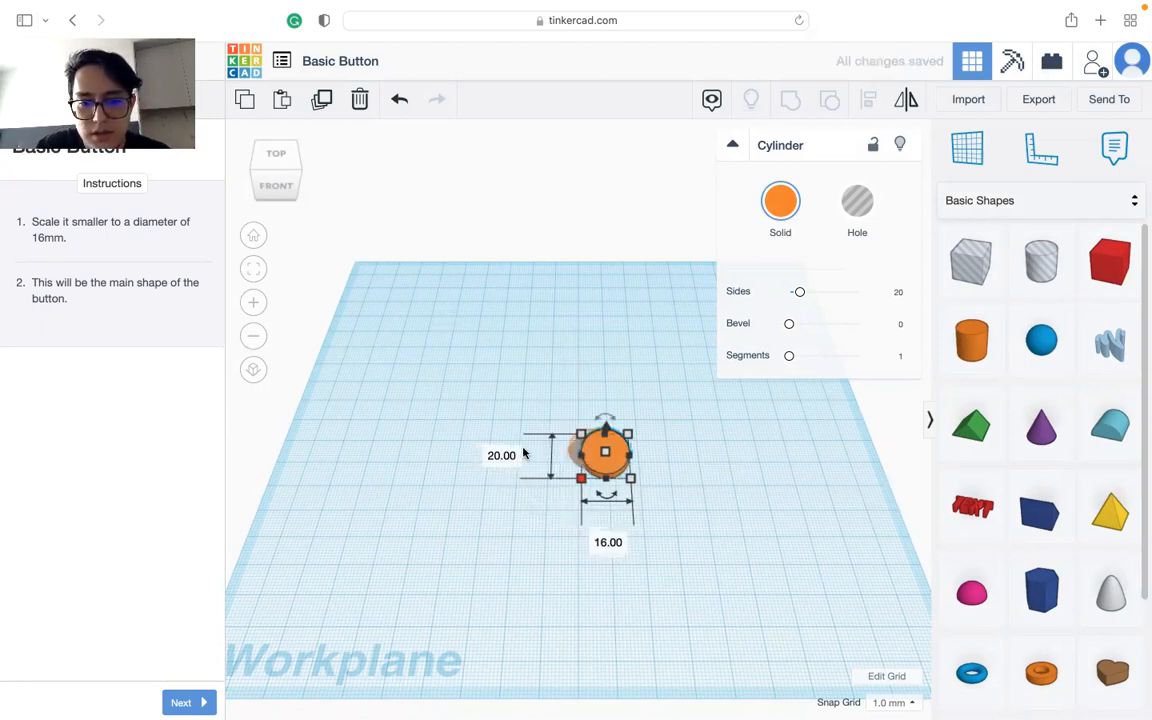
{"action": "left_click", "coordinate": [512, 453]}
{"action": "type", "text": "1"}
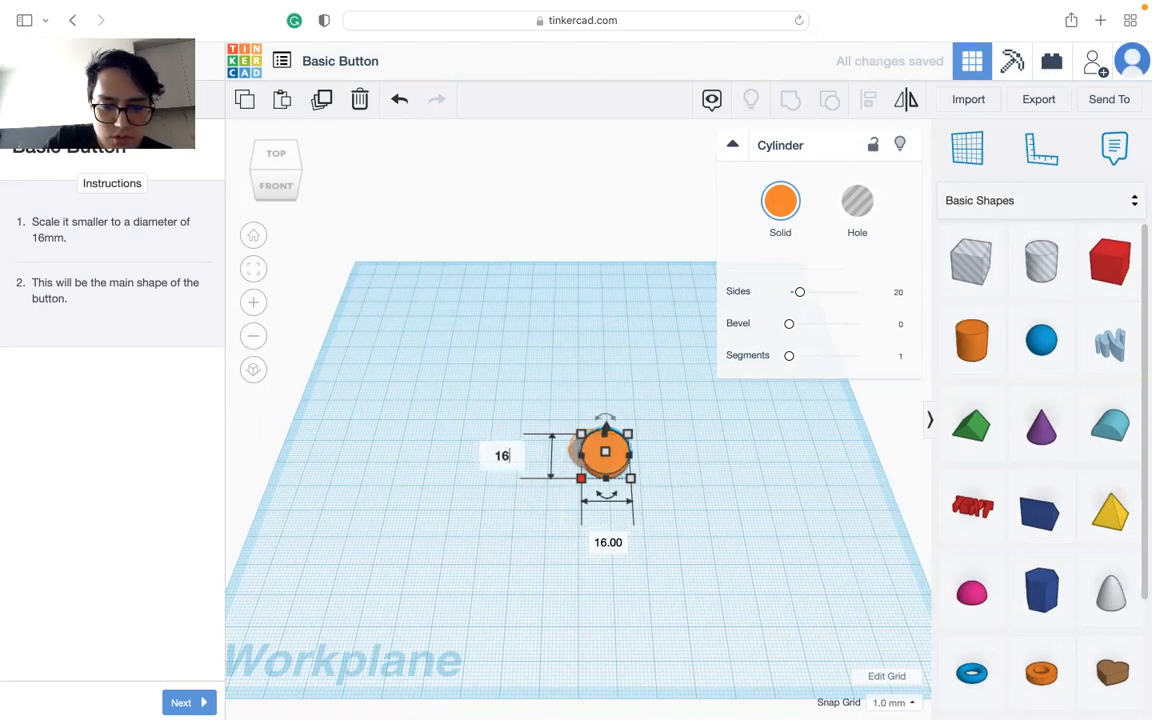
{"action": "type", "text": "6"}
{"action": "key", "text": "Return"}
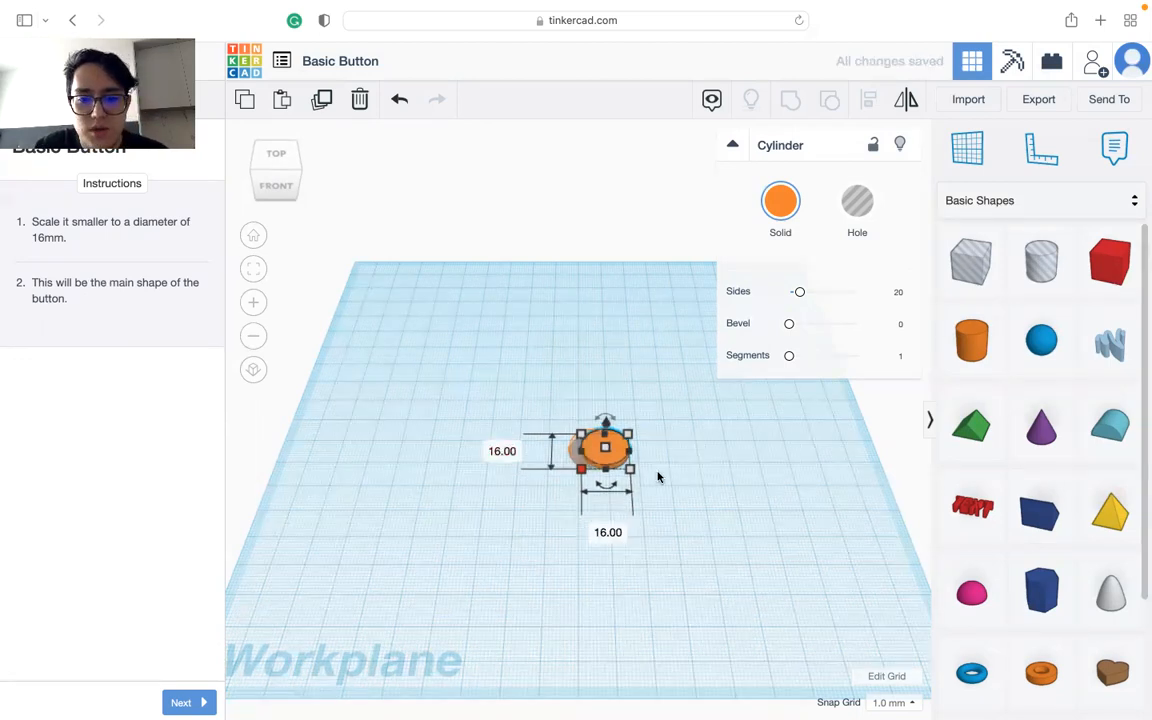
Step: Move the 16 mm disc onto the lesson's guide outline and advance the lesson to its next instruction
{"action": "left_click_drag", "start_coordinate": [617, 457], "coordinate": [648, 460]}
{"action": "left_click", "coordinate": [733, 579]}
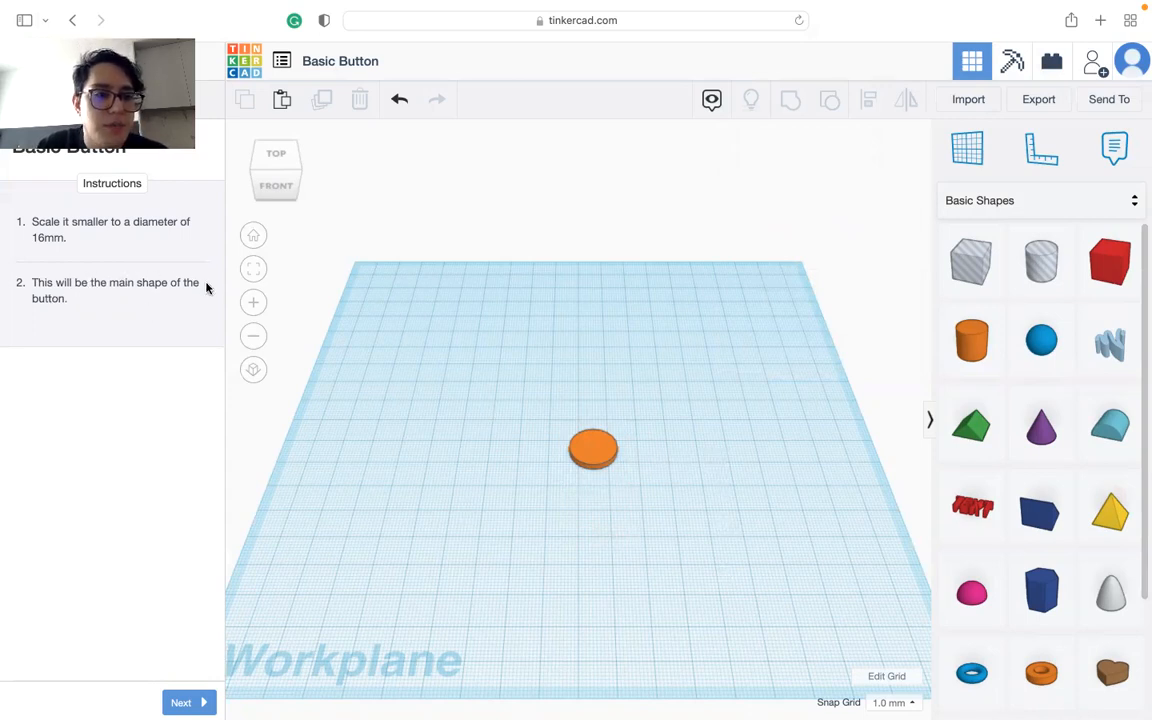
{"action": "scroll", "coordinate": [600, 440], "scroll_direction": "up", "scroll_amount": 5}
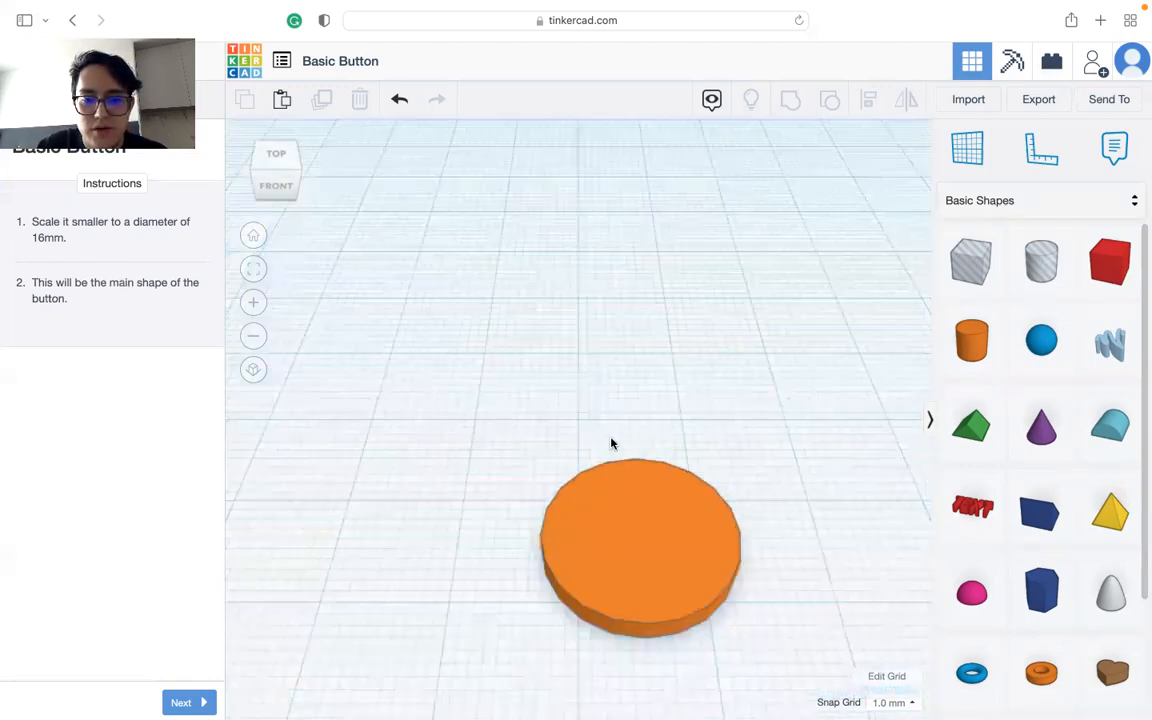
{"action": "scroll", "coordinate": [640, 470], "scroll_direction": "down", "scroll_amount": 2}
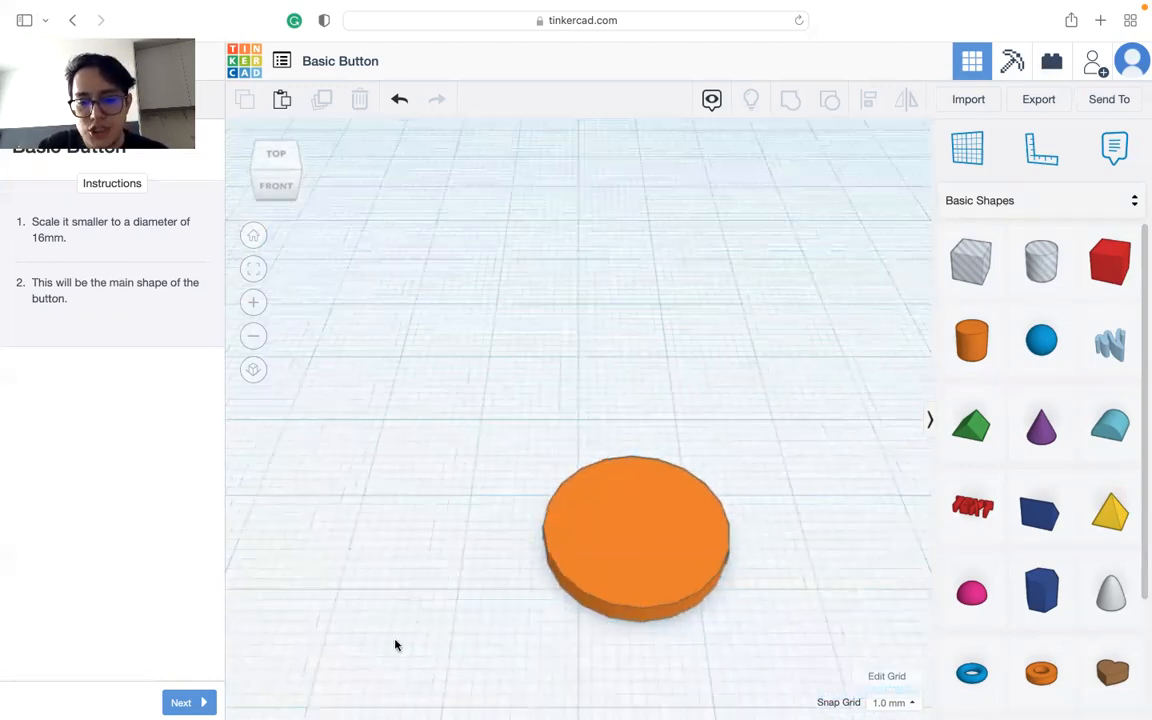
{"action": "left_click", "coordinate": [181, 702]}
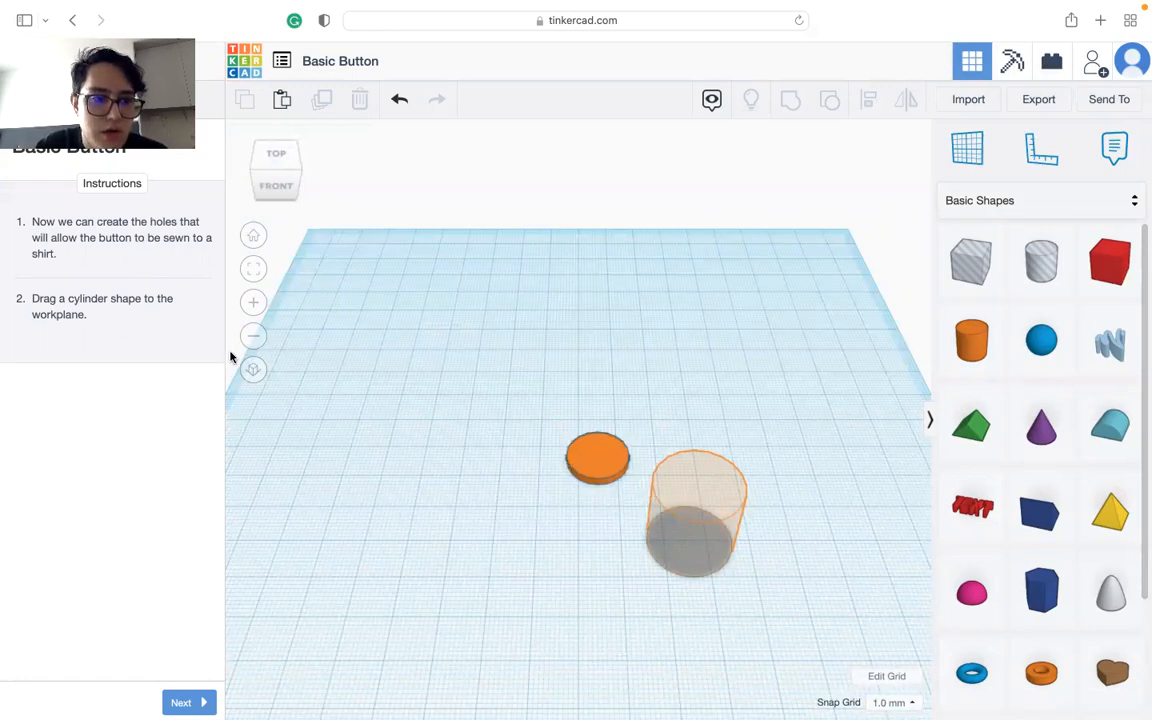
Step: Place a second cylinder on the guide outline beside the disc and set its width and depth to 3 mm
{"action": "left_click_drag", "start_coordinate": [970, 362], "coordinate": [690, 545]}
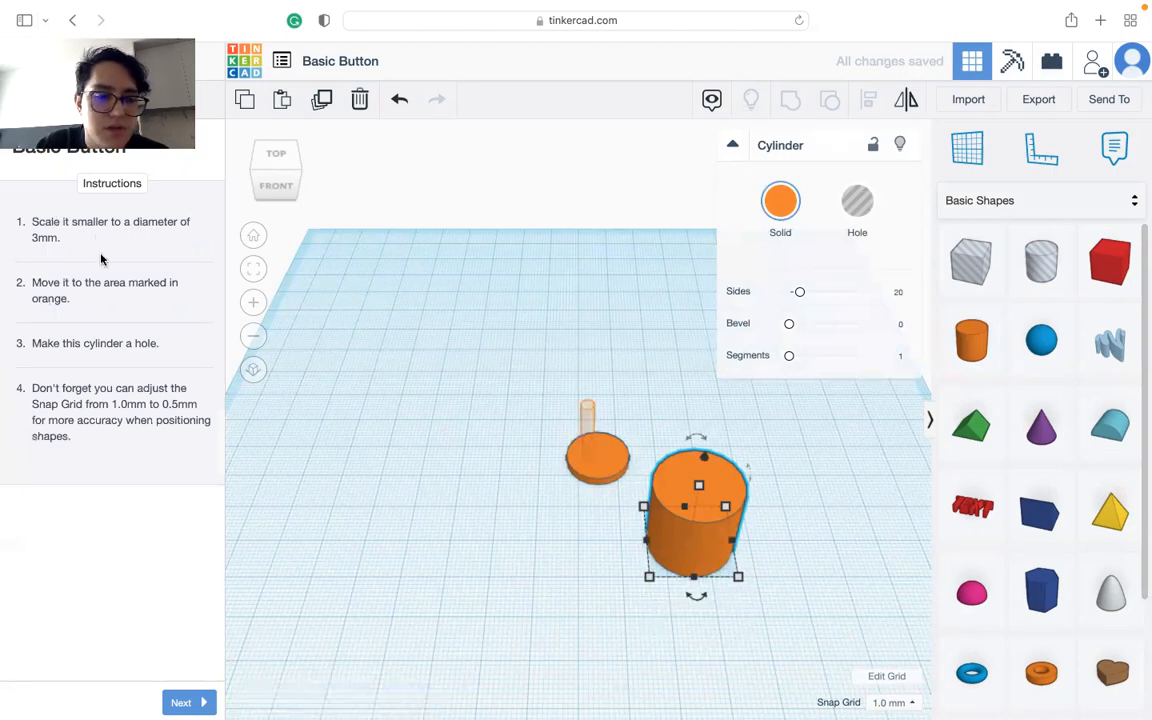
{"action": "mouse_move", "coordinate": [646, 578]}
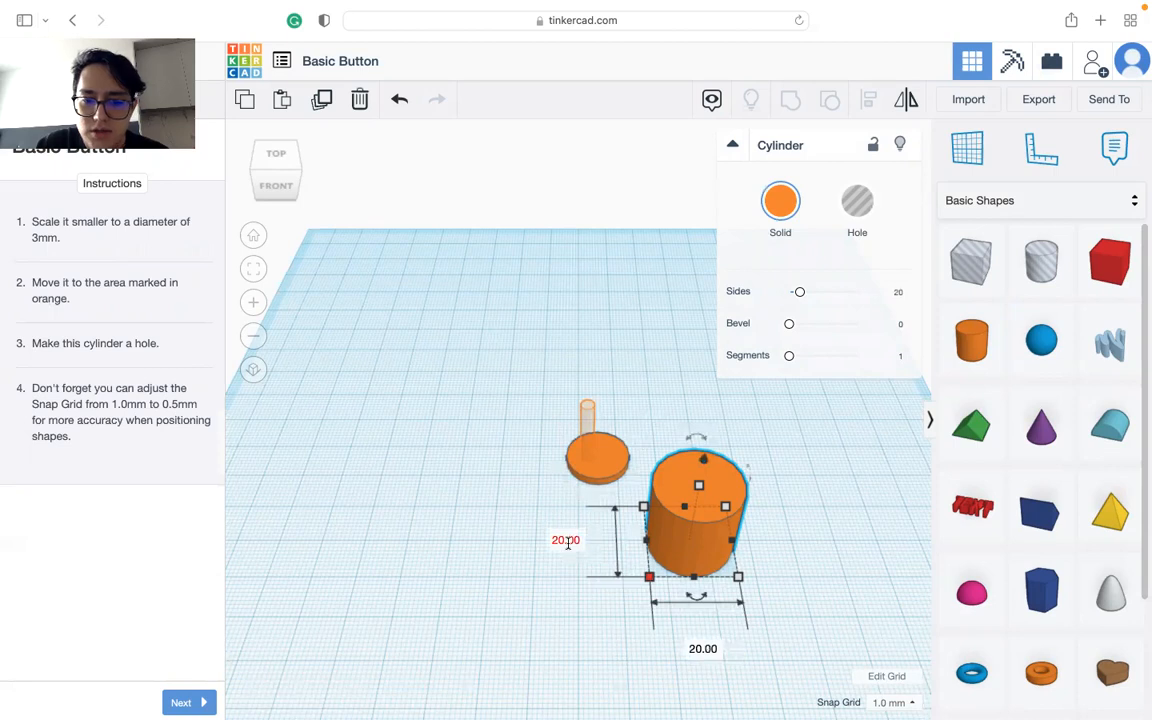
{"action": "left_click", "coordinate": [703, 648]}
{"action": "type", "text": "3"}
{"action": "left_click", "coordinate": [565, 545]}
{"action": "type", "text": "3"}
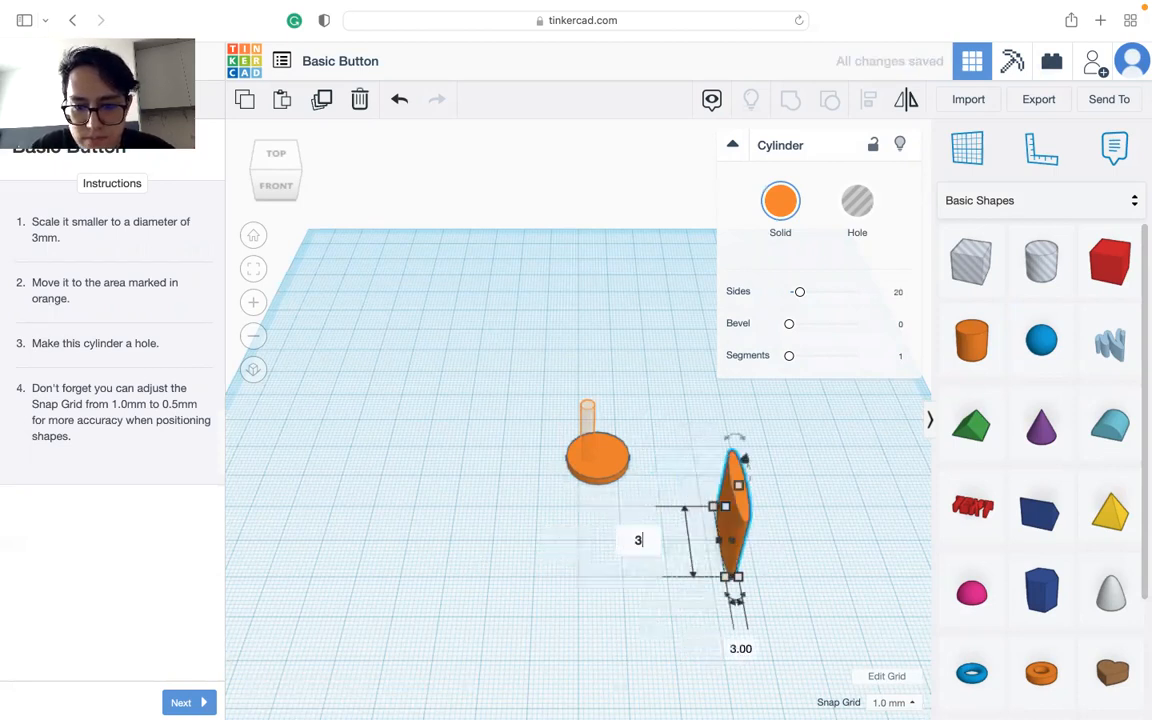
{"action": "left_click", "coordinate": [769, 546]}
Step: Move the thin 3 mm cylinder onto the disc at the marked hole position
{"action": "left_click_drag", "start_coordinate": [716, 496], "coordinate": [590, 447]}
{"action": "key", "text": "Down"}
{"action": "key", "text": "Down"}
{"action": "key", "text": "Down"}
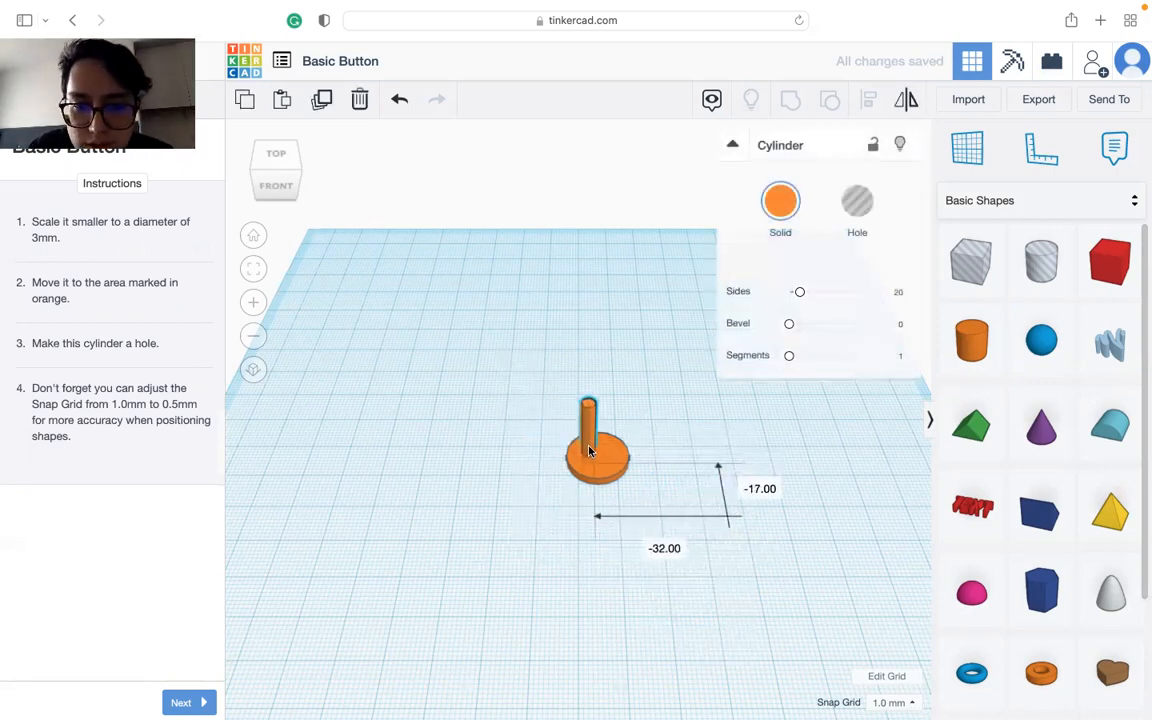
Step: Set the snap grid to 0.25 mm for finer positioning of the thin cylinder
{"action": "scroll", "coordinate": [585, 440], "scroll_direction": "up", "scroll_amount": 5}
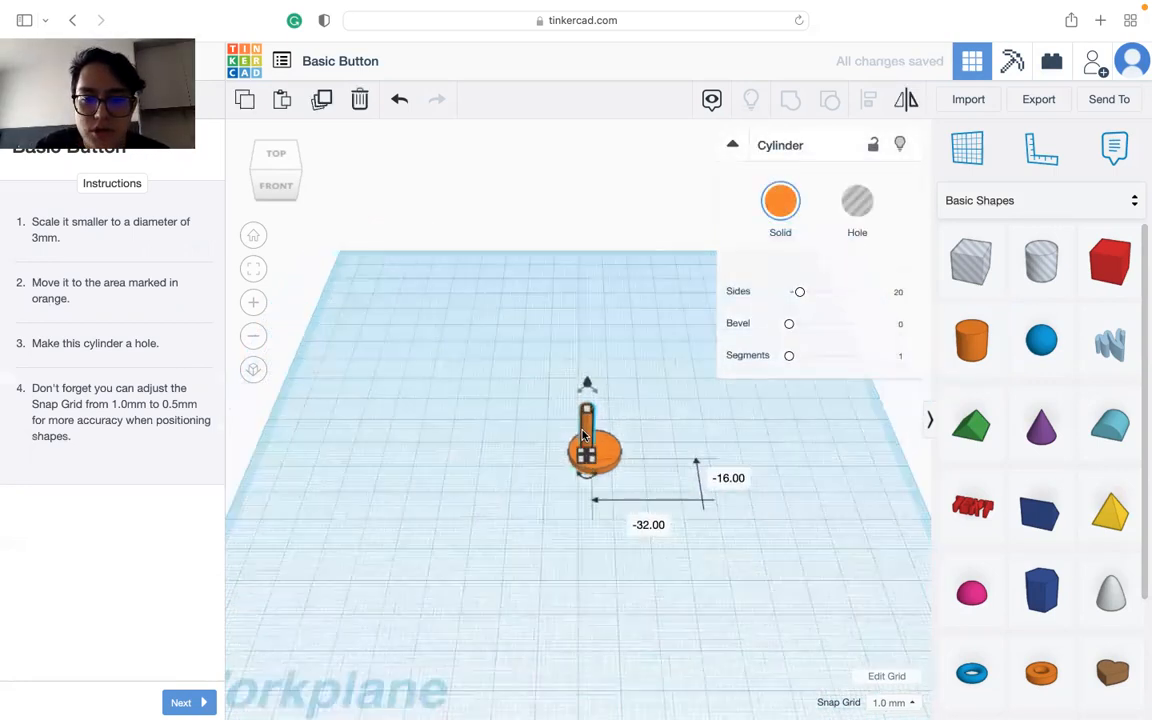
{"action": "left_click", "coordinate": [893, 702]}
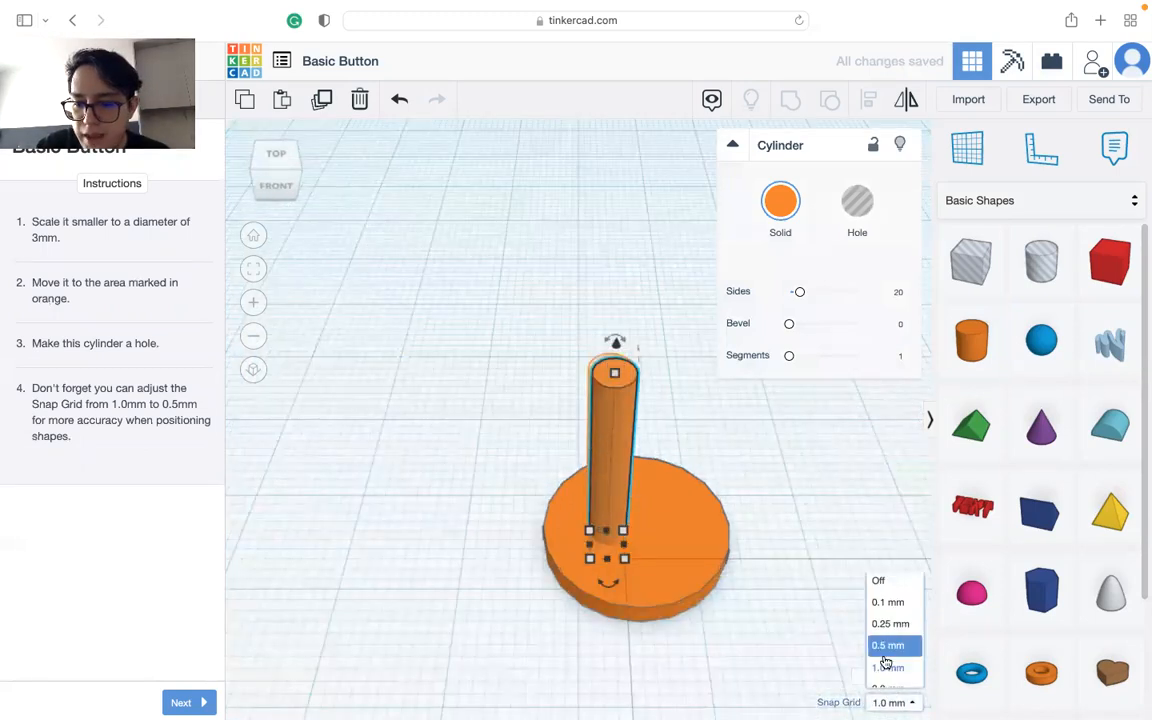
{"action": "left_click", "coordinate": [890, 584]}
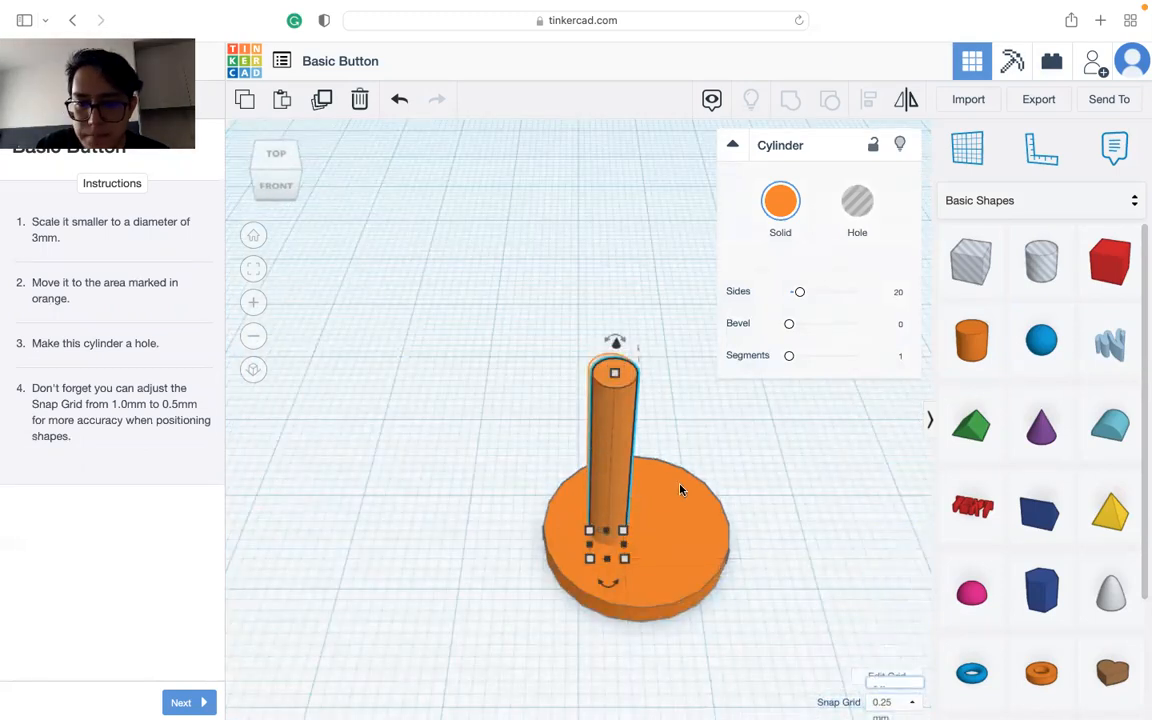
Step: Nudge the thin cylinder one grid step toward the back of the disc and advance the lesson to its next instruction
{"action": "key", "text": "Up"}
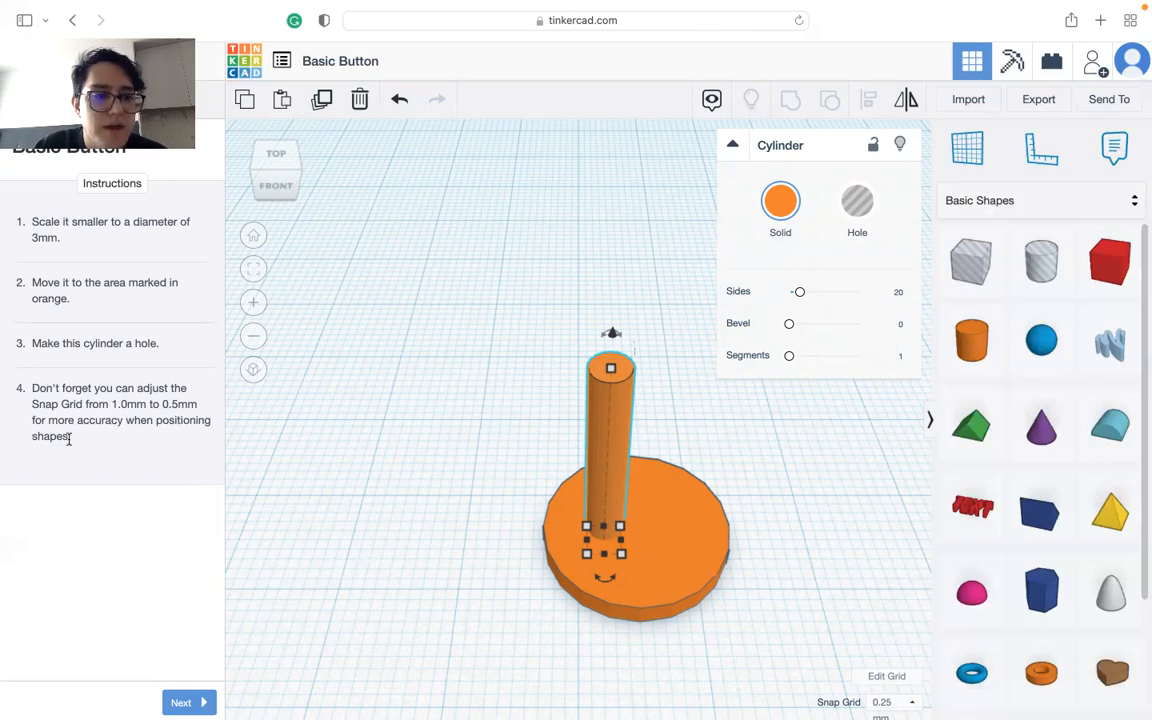
{"action": "left_click", "coordinate": [893, 702]}
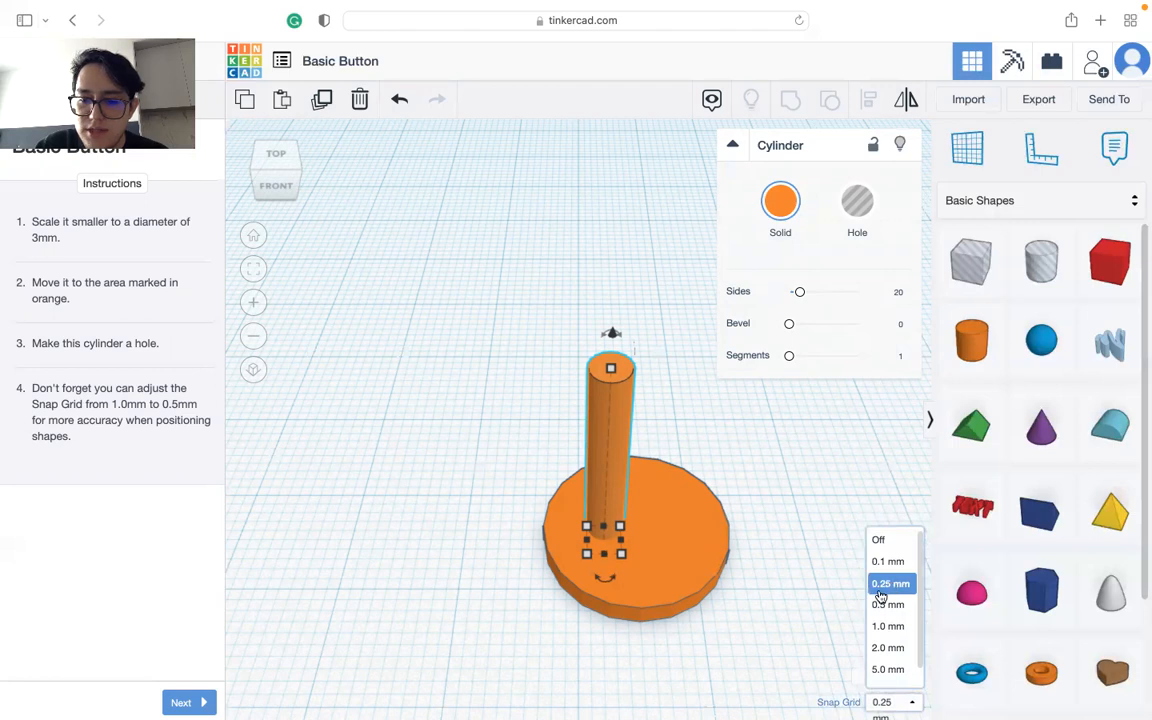
{"action": "left_click", "coordinate": [807, 447]}
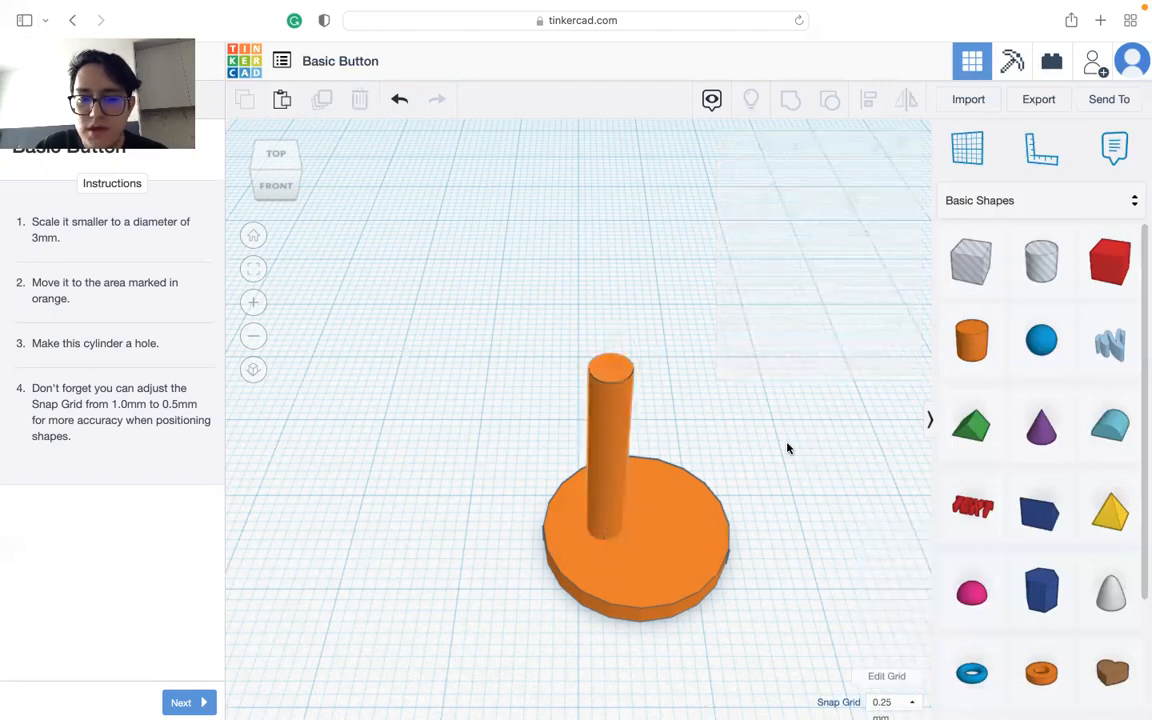
{"action": "left_click", "coordinate": [620, 450]}
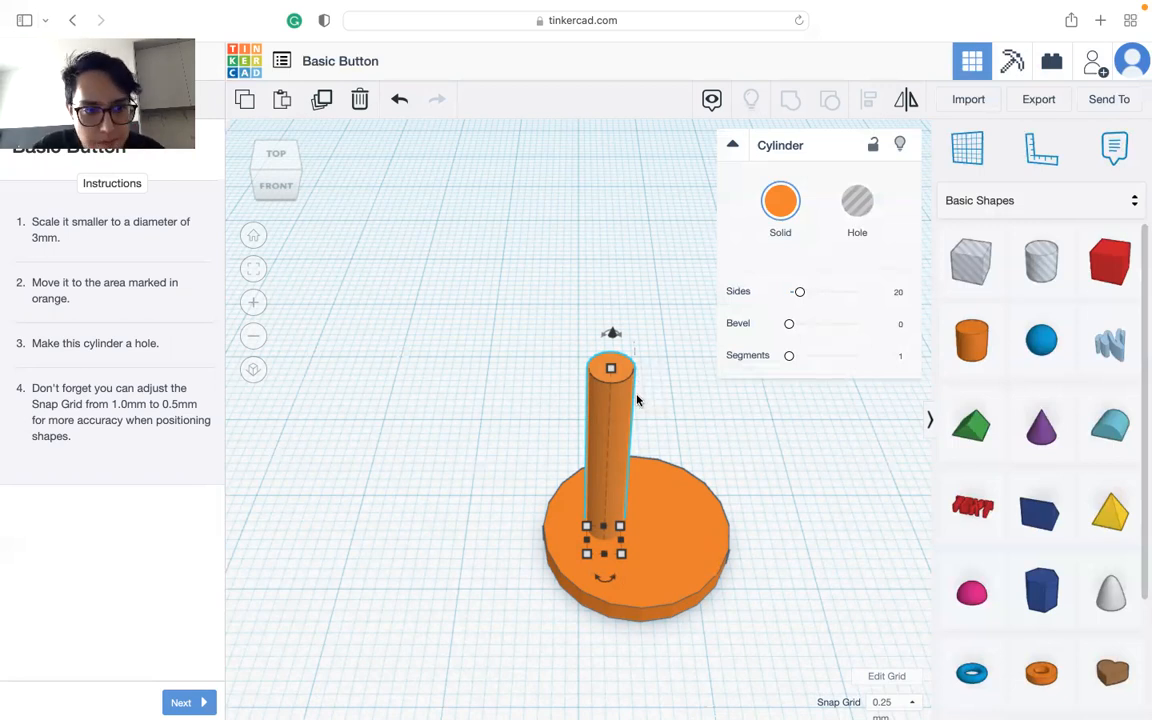
{"action": "left_click", "coordinate": [684, 550]}
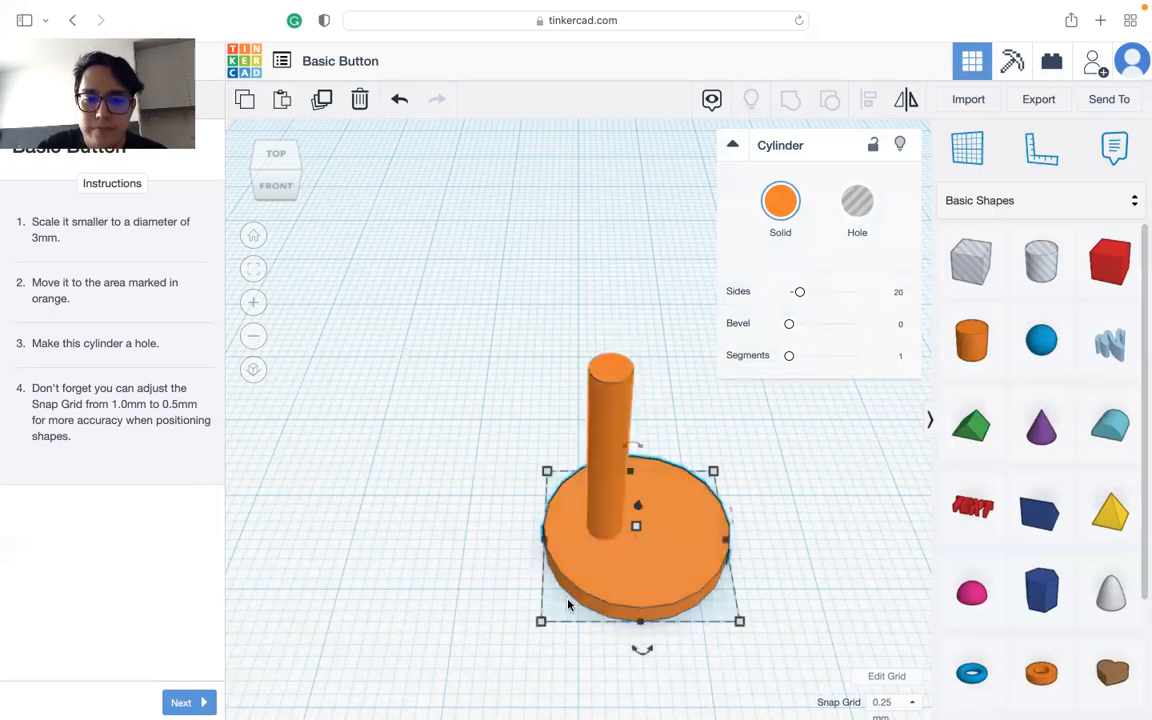
{"action": "left_click", "coordinate": [210, 701]}
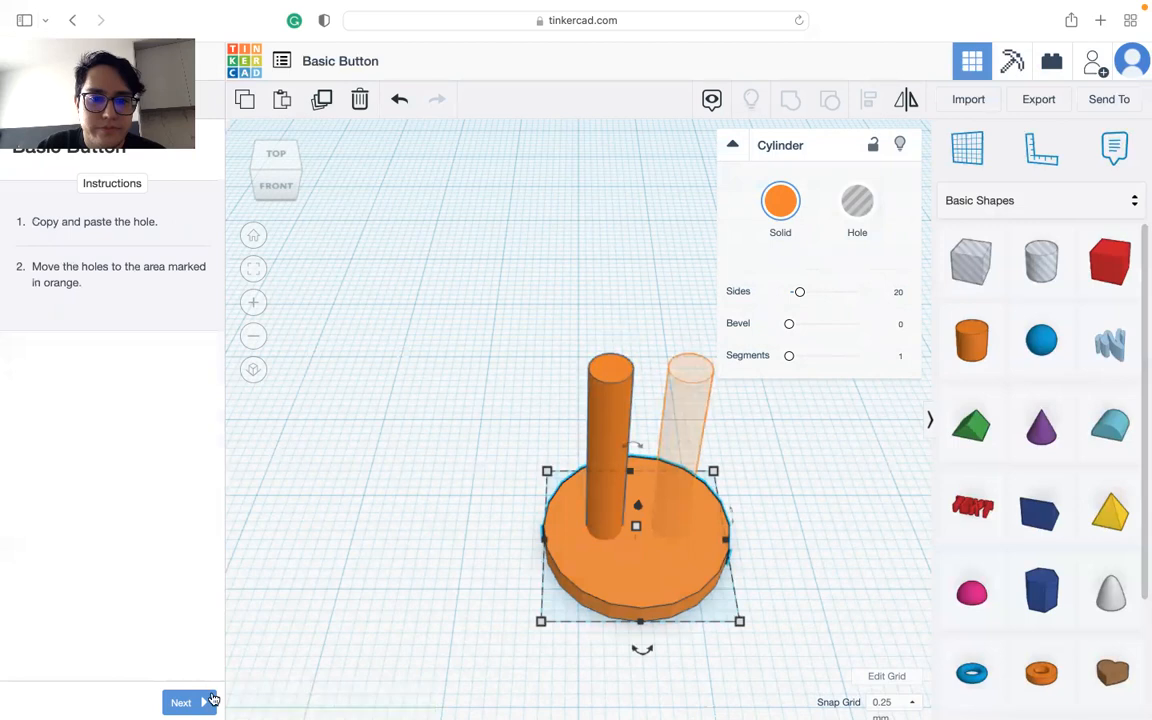
Step: Duplicate the thin 3 mm cylinder and place the copy on the second marked hole position of the disc
{"action": "left_click", "coordinate": [608, 393]}
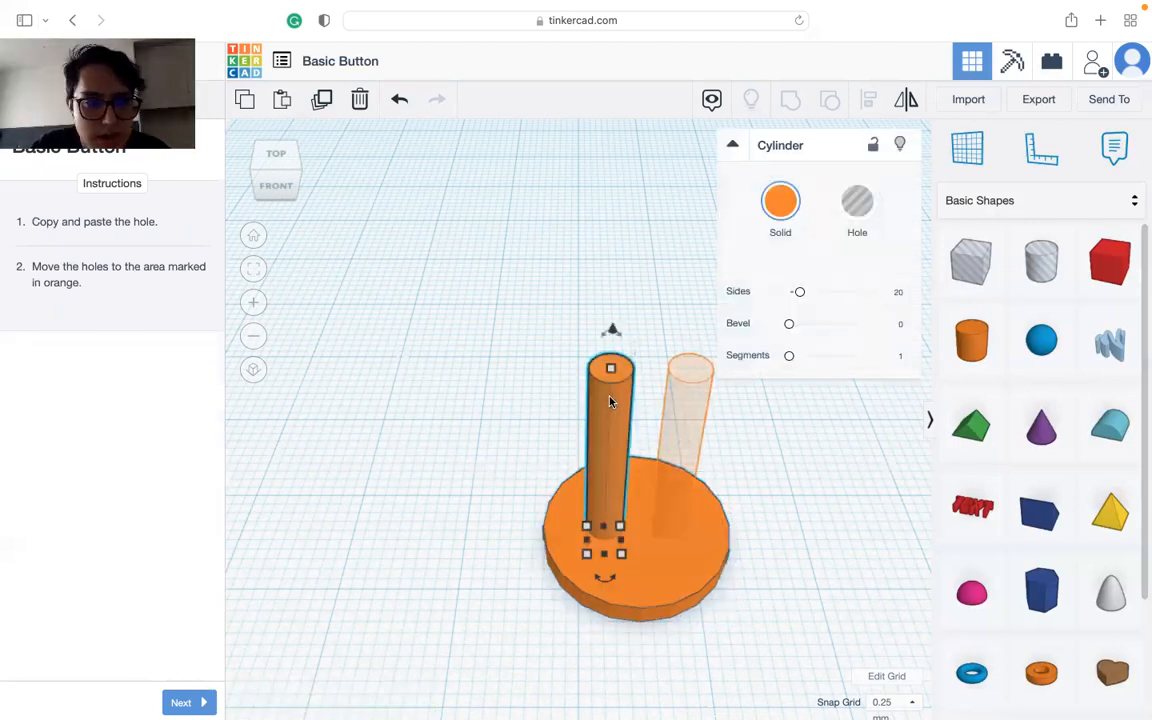
{"action": "left_click_drag", "start_coordinate": [611, 414], "coordinate": [689, 415], "text": "alt"}
{"action": "left_click", "coordinate": [700, 500]}
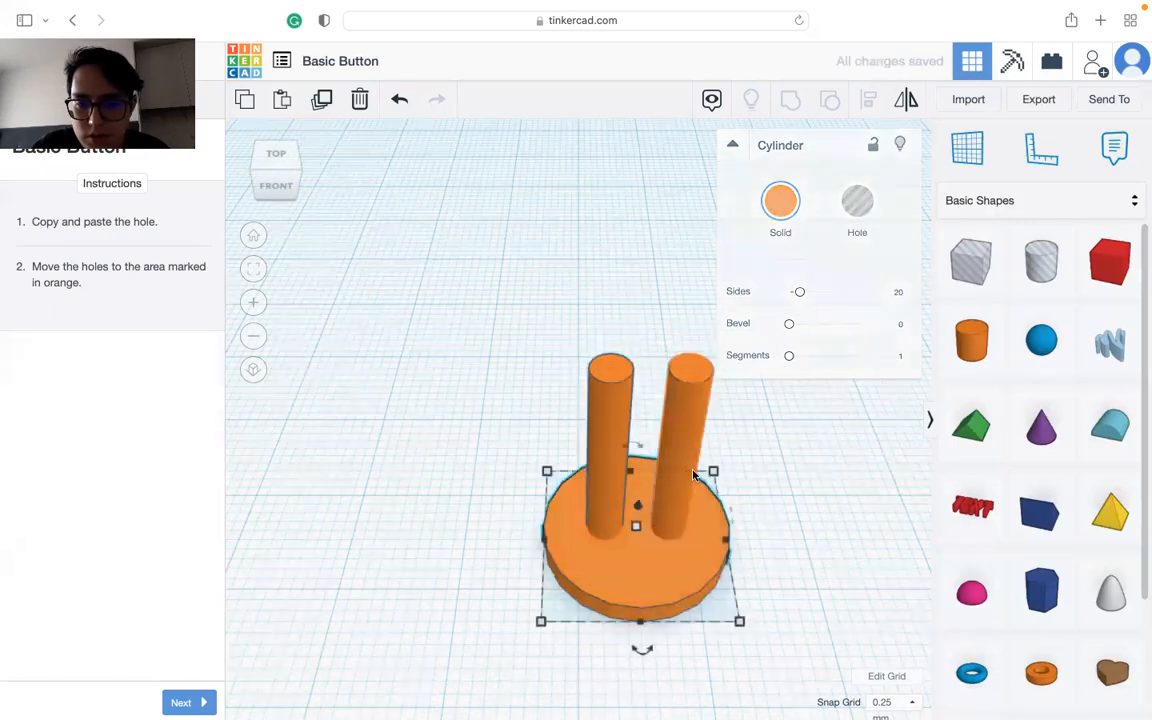
Step: Select only the two thin cylinders and turn them into holes
{"action": "left_click", "coordinate": [678, 429]}
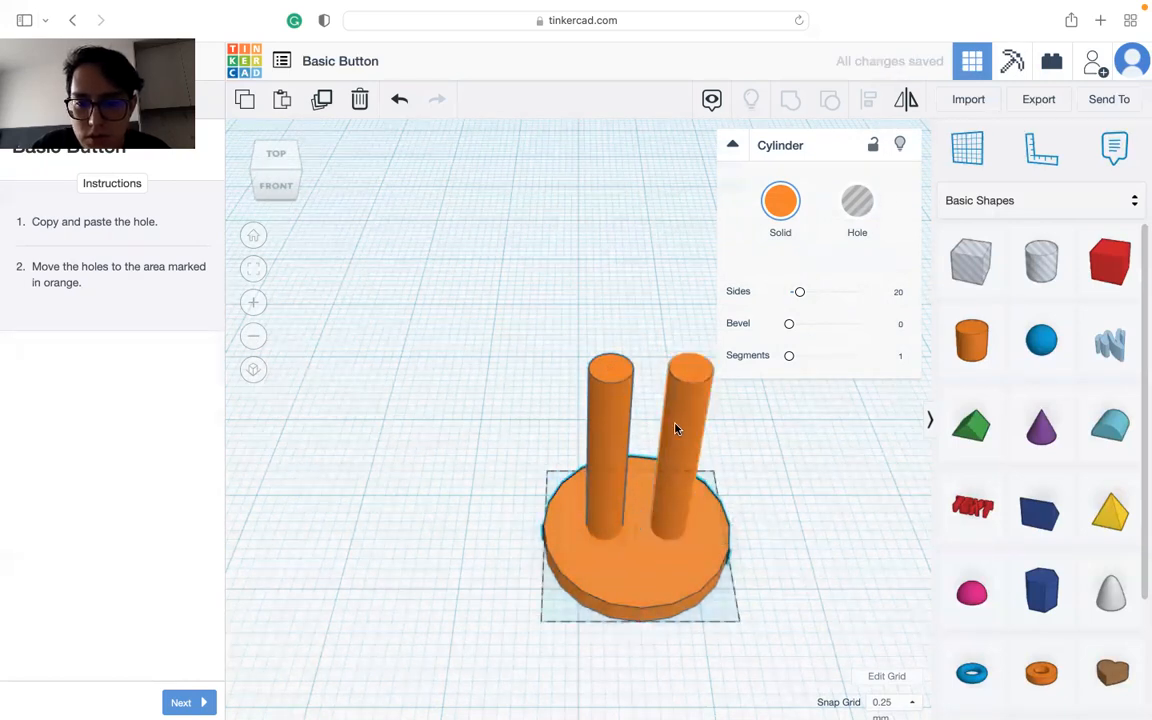
{"action": "left_click", "coordinate": [597, 424], "text": "shift"}
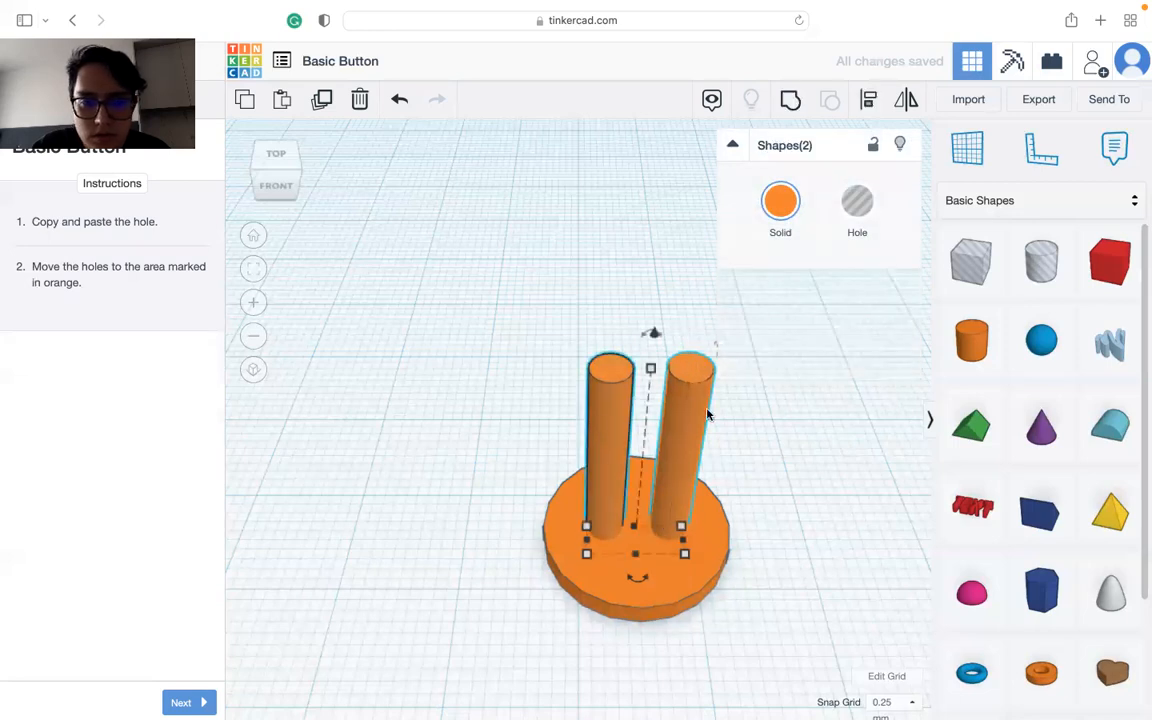
{"action": "left_click", "coordinate": [795, 418]}
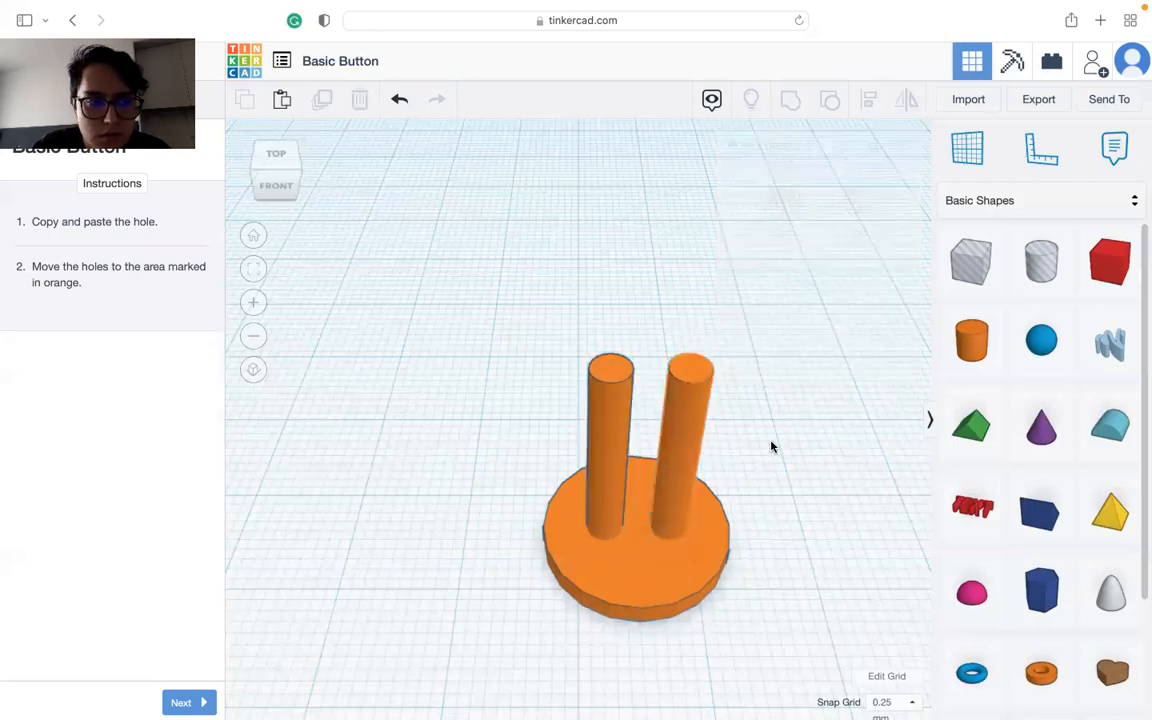
{"action": "left_click", "coordinate": [715, 525]}
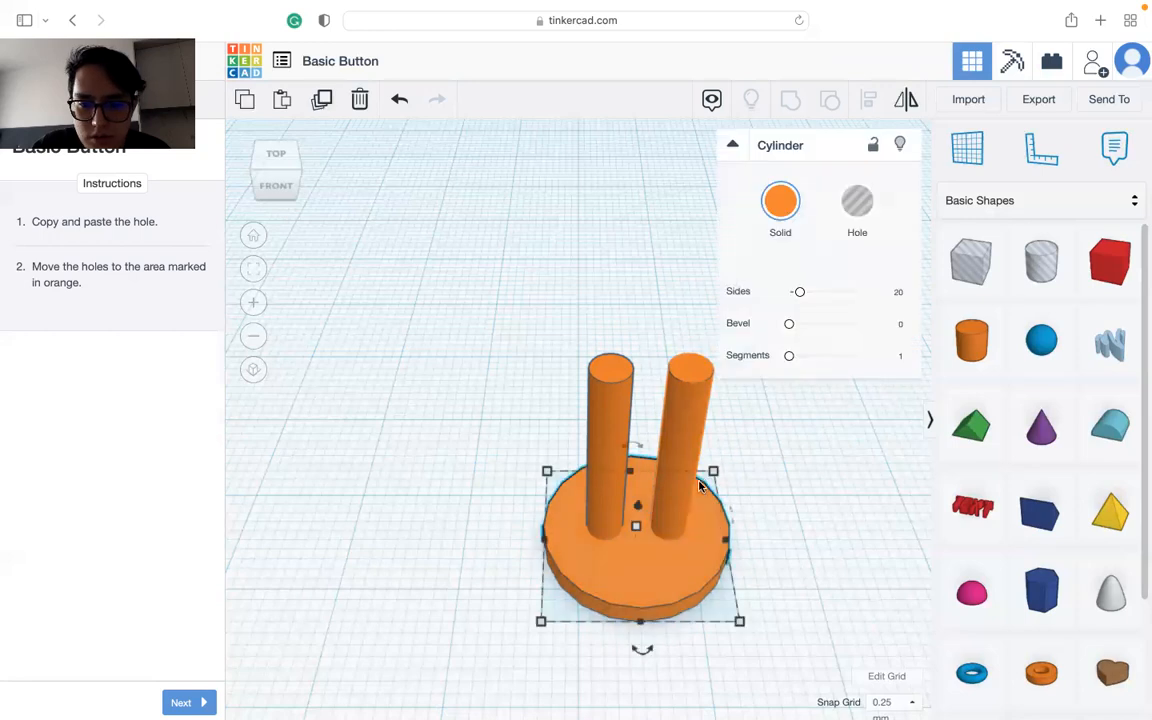
{"action": "key", "text": "ctrl+a"}
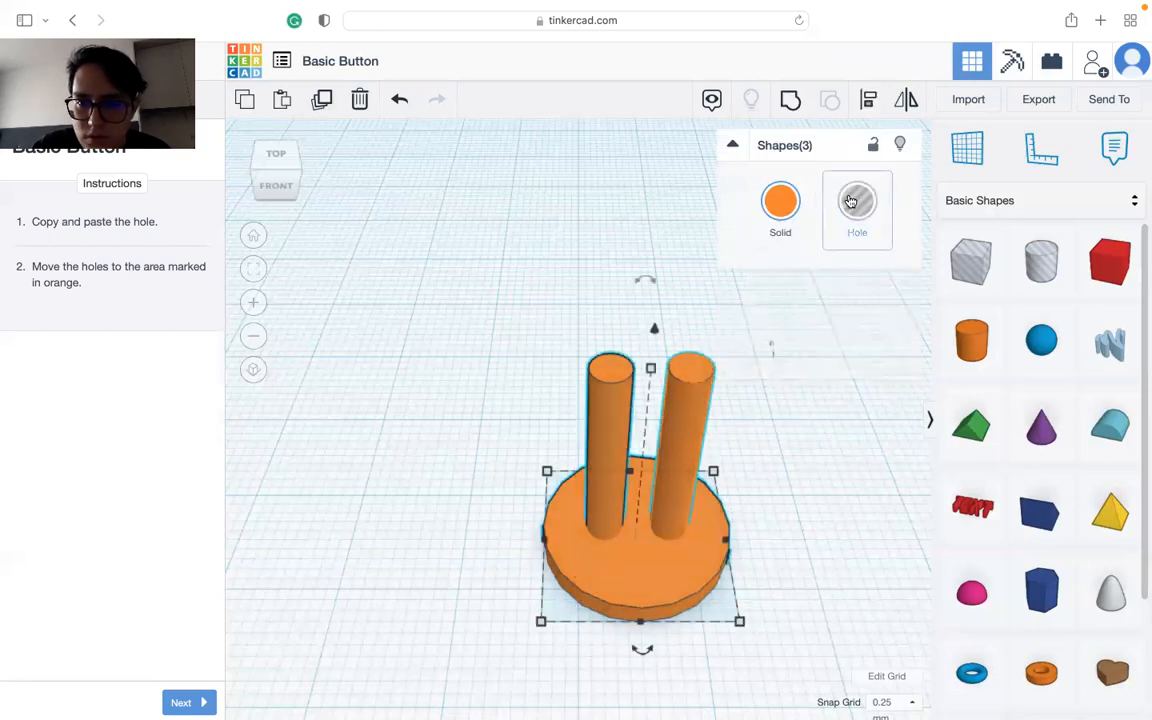
{"action": "left_click_drag", "start_coordinate": [758, 404], "coordinate": [563, 429]}
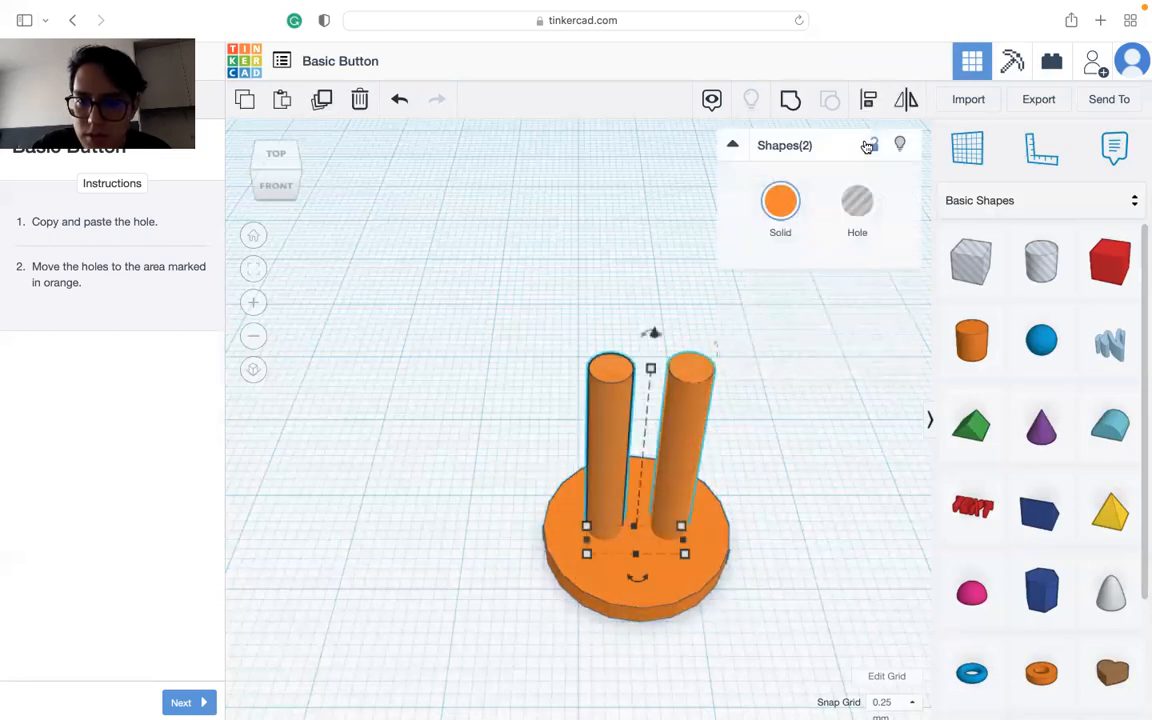
{"action": "left_click", "coordinate": [880, 206]}
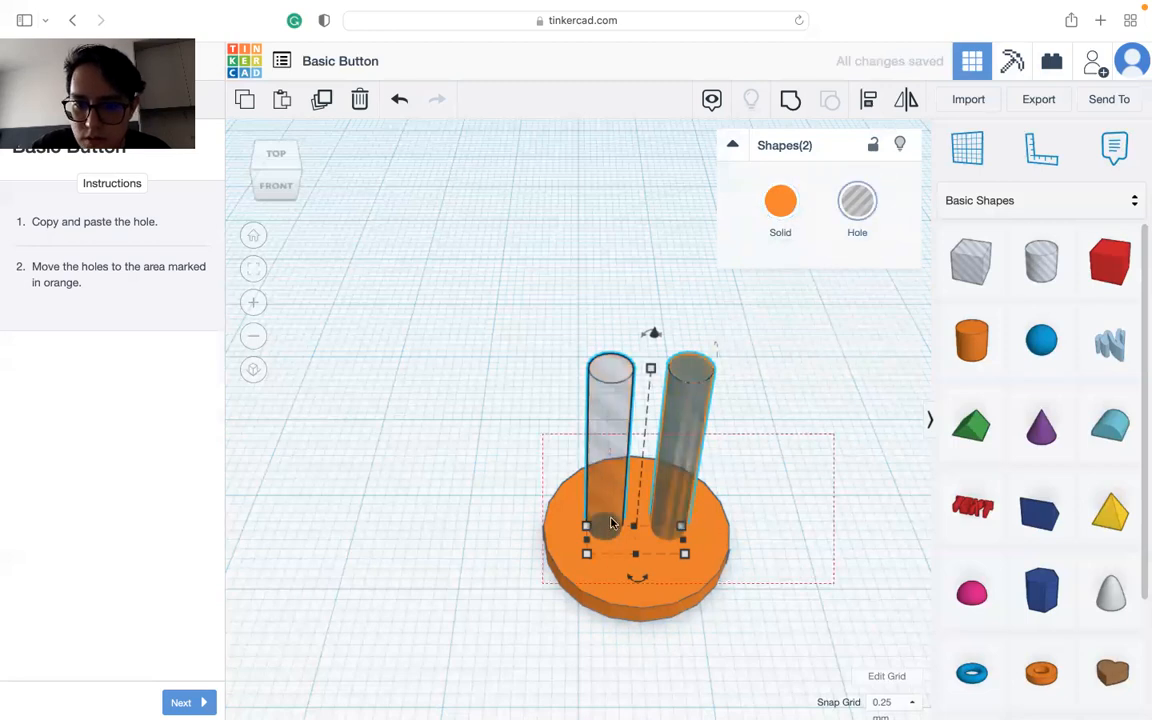
Step: Group the disc with both hole cylinders, and undo the grouping and the hole conversion
{"action": "key", "text": "ctrl+a"}
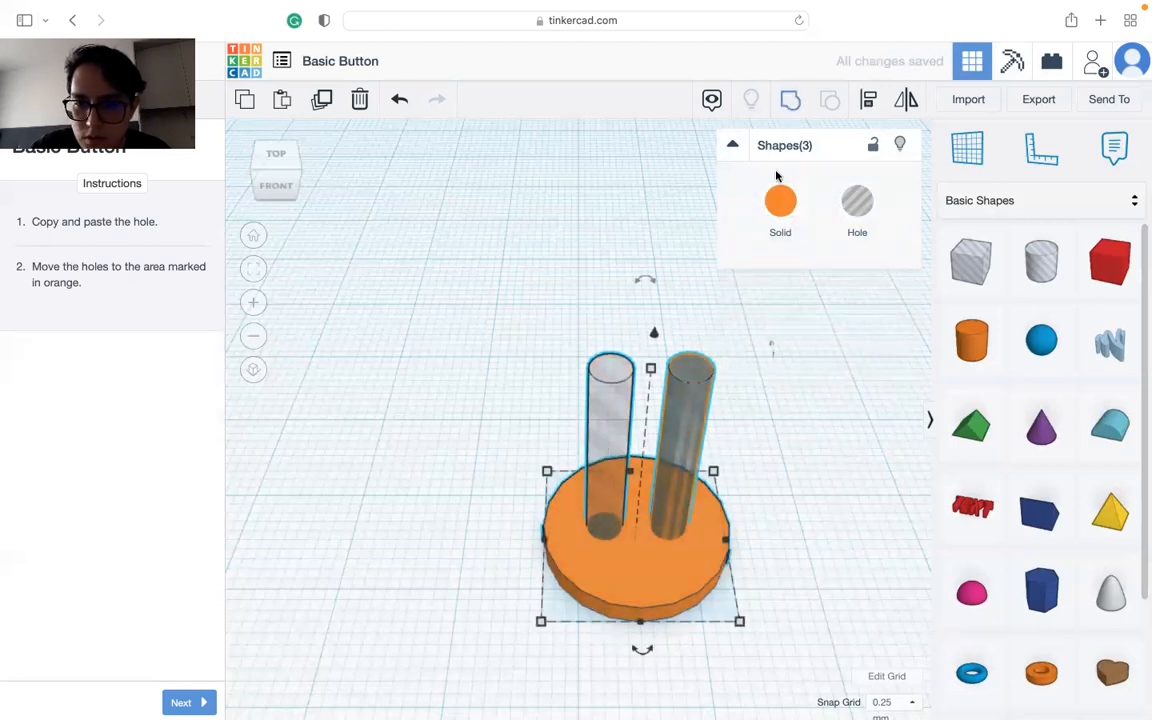
{"action": "key", "text": "ctrl+g"}
{"action": "left_click", "coordinate": [797, 453]}
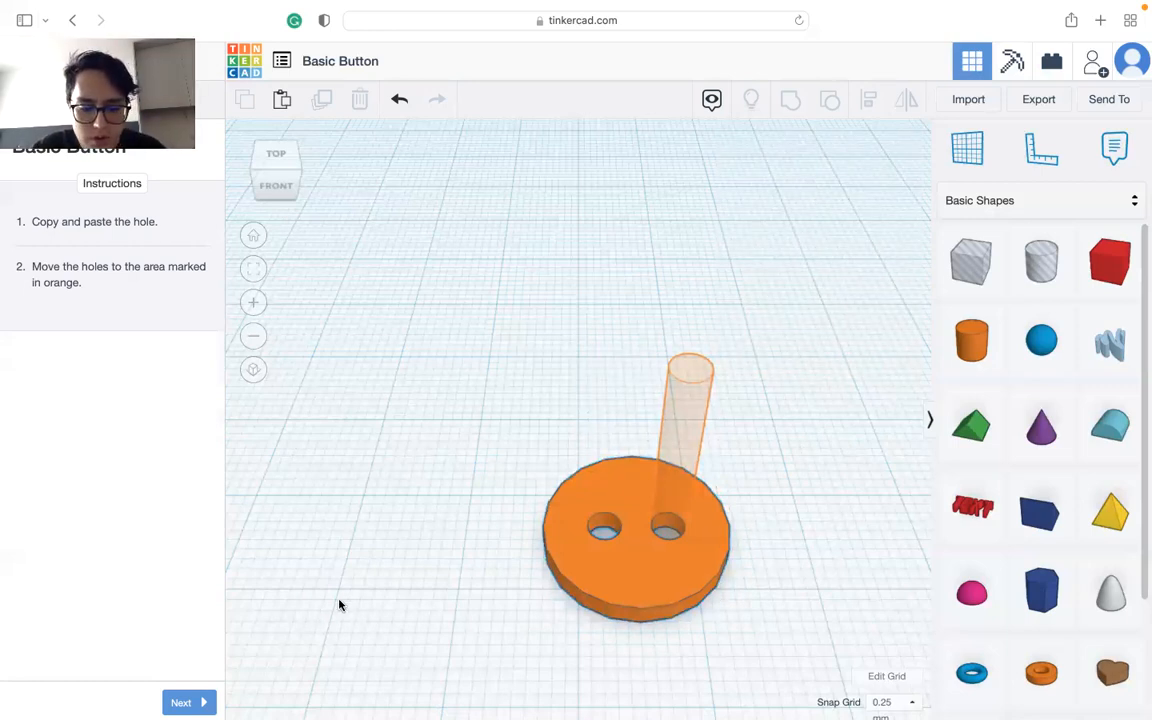
{"action": "key", "text": "ctrl+z"}
{"action": "key", "text": "ctrl+z"}
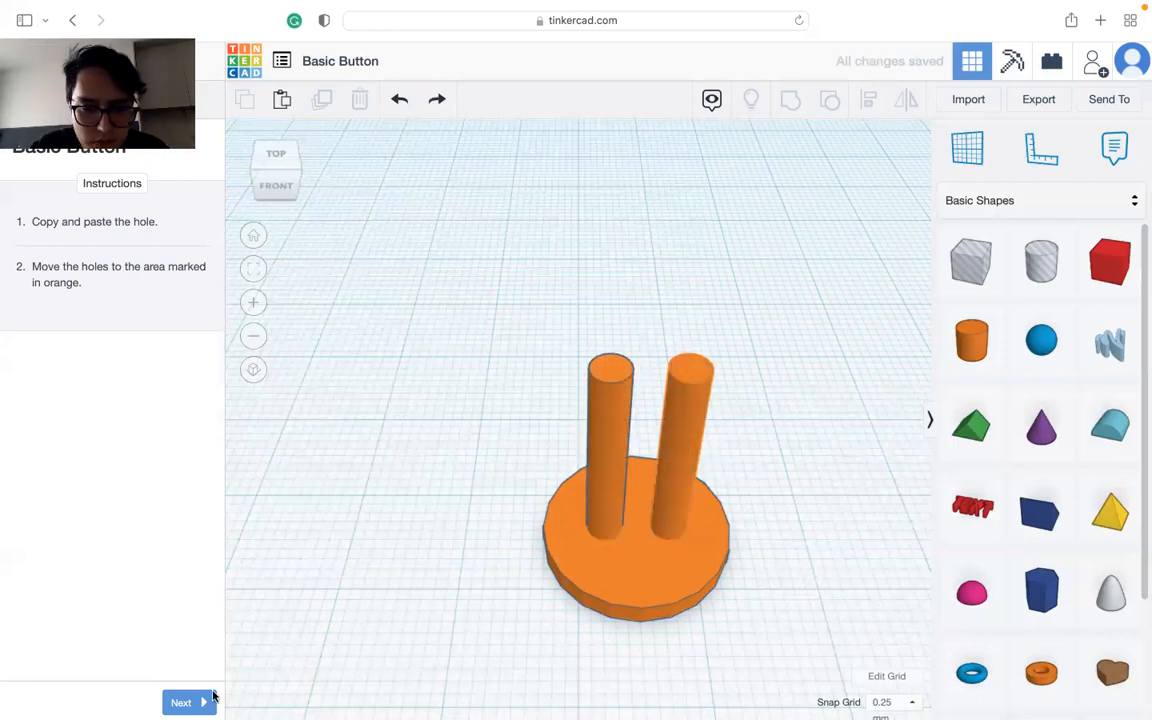
Step: Advance the lesson through the grouping instruction to its final page with all three shapes selected
{"action": "left_click", "coordinate": [188, 702]}
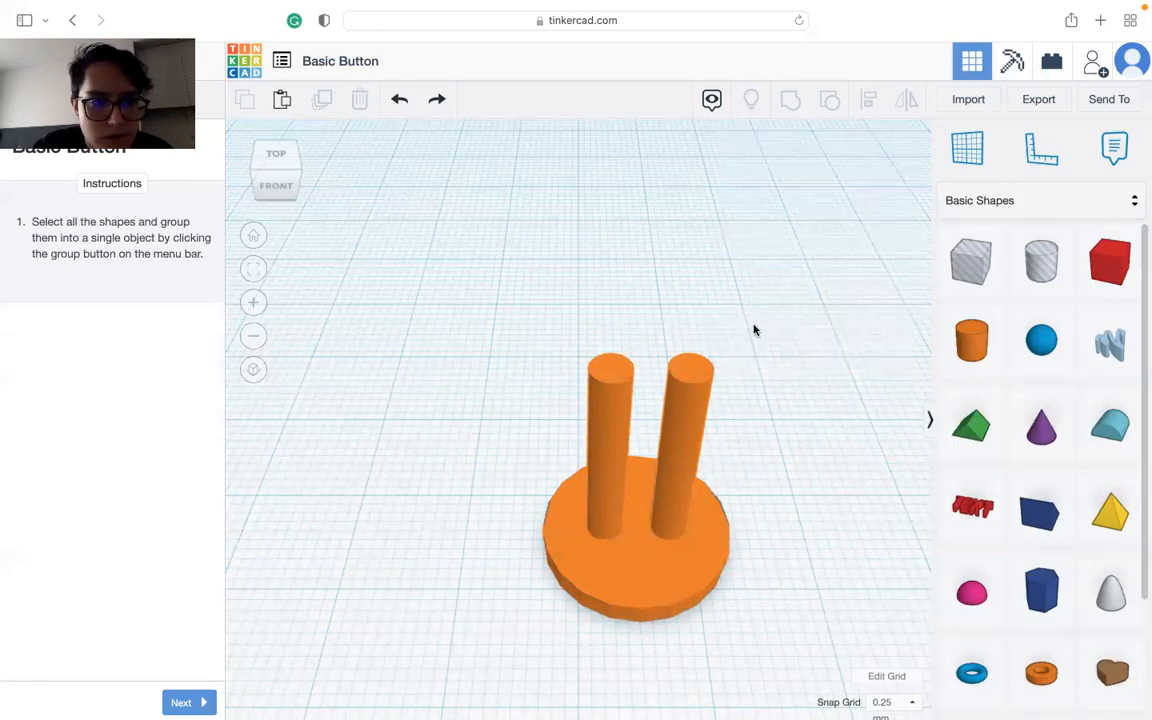
{"action": "left_click_drag", "start_coordinate": [535, 573], "coordinate": [350, 609]}
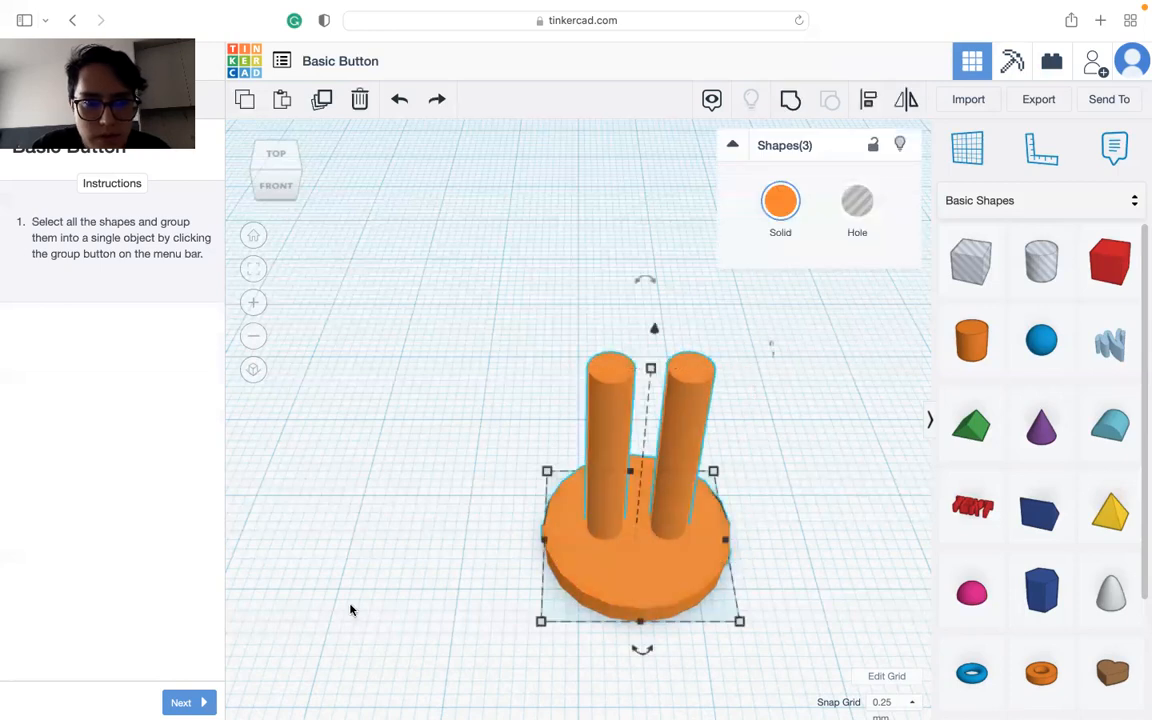
{"action": "left_click", "coordinate": [185, 703]}
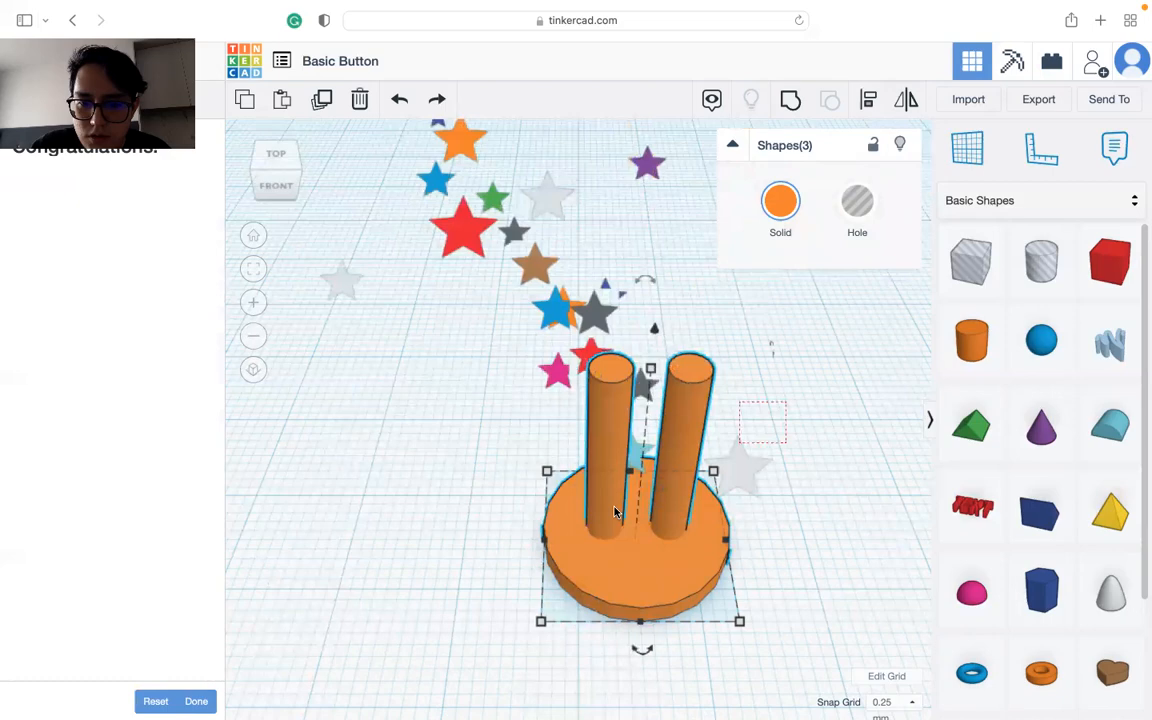
Step: Select the two thin cylinders without the disc and turn them into holes
{"action": "left_click", "coordinate": [808, 362]}
{"action": "left_click_drag", "start_coordinate": [808, 362], "coordinate": [517, 388]}
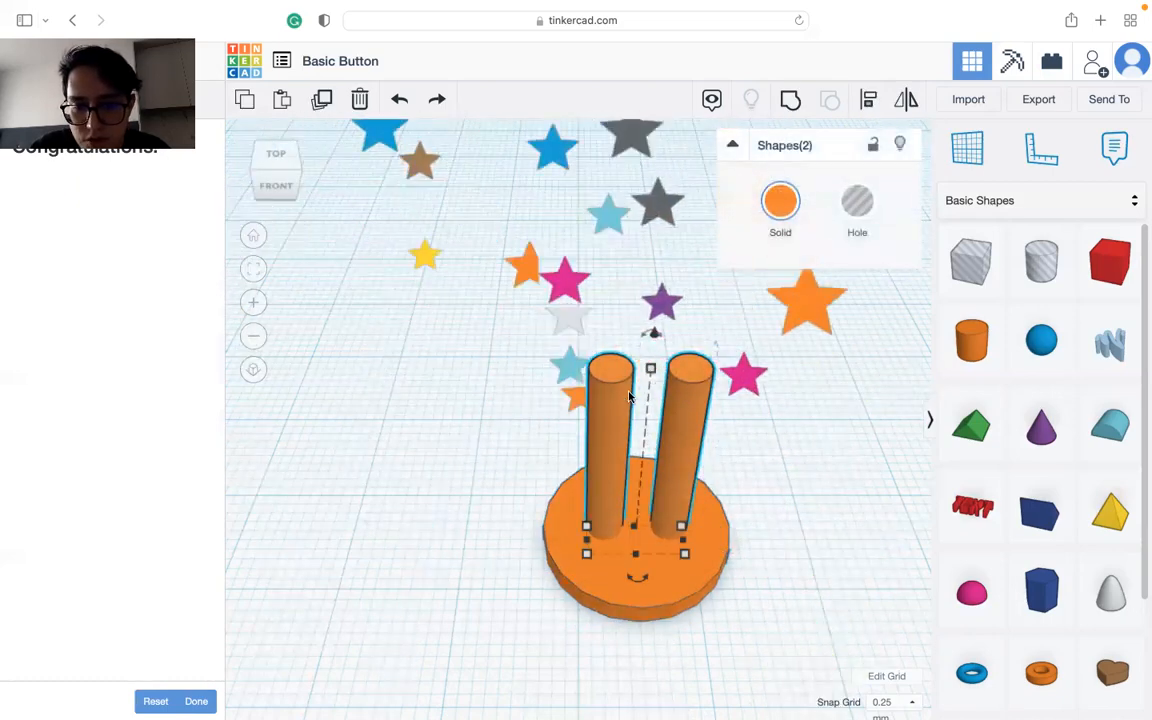
{"action": "left_click", "coordinate": [870, 201]}
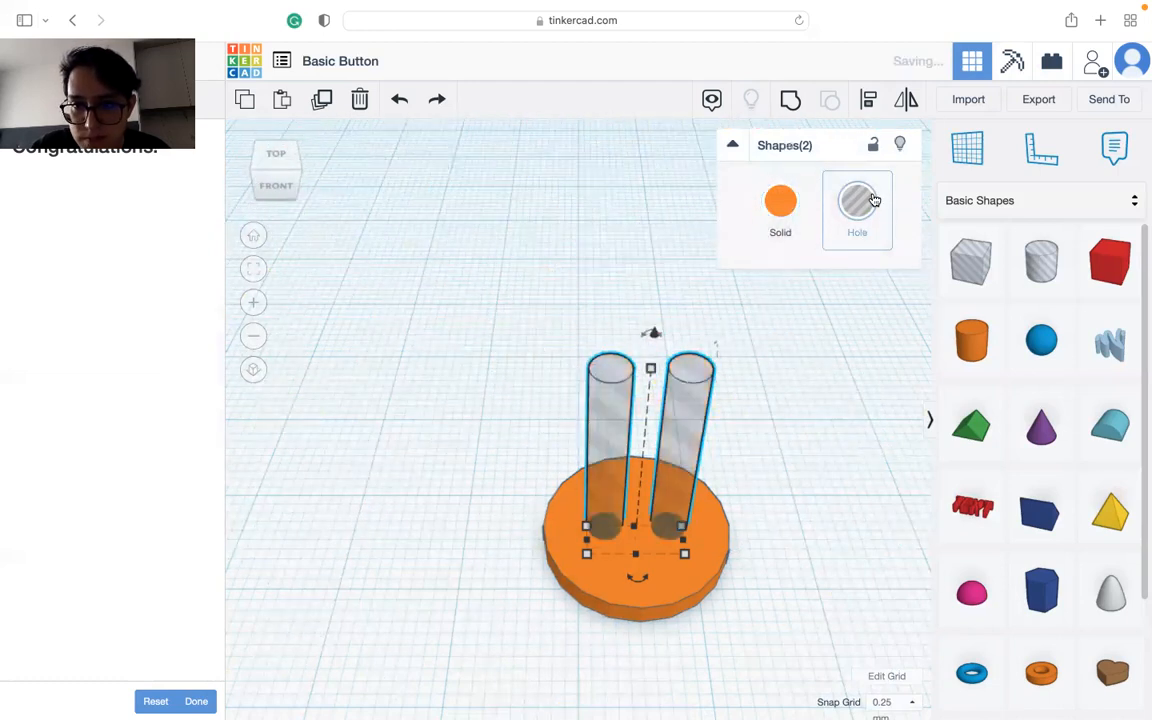
Step: Group the disc with both hole cylinders to cut the button's two sewing holes
{"action": "left_click_drag", "start_coordinate": [670, 583], "coordinate": [524, 607]}
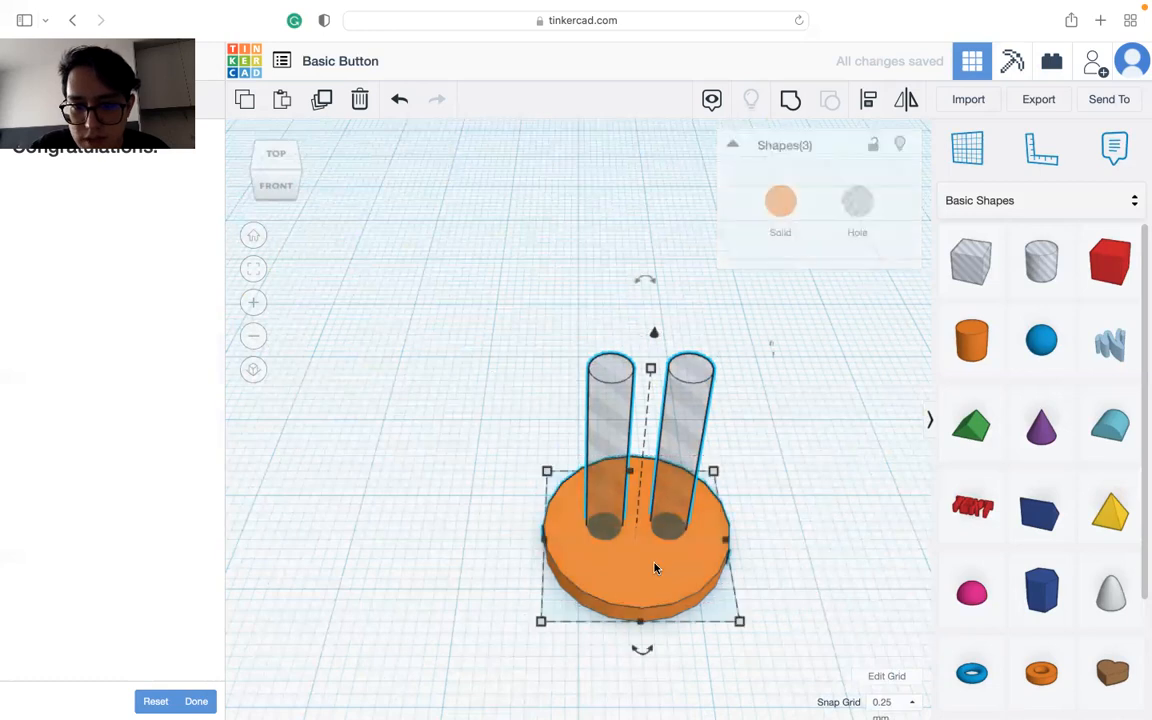
{"action": "left_click", "coordinate": [790, 99]}
{"action": "left_click", "coordinate": [784, 533]}
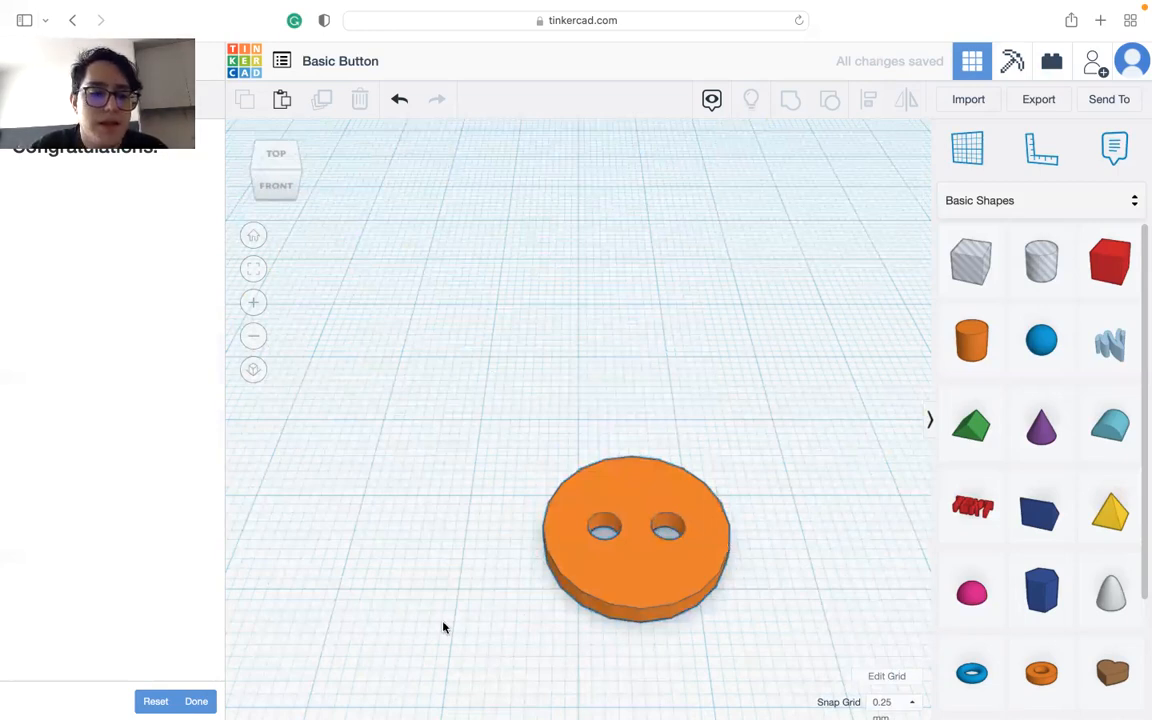
Step: Finish the Basic Button lesson and return to the project list, accepting all cookies
{"action": "left_click", "coordinate": [195, 701]}
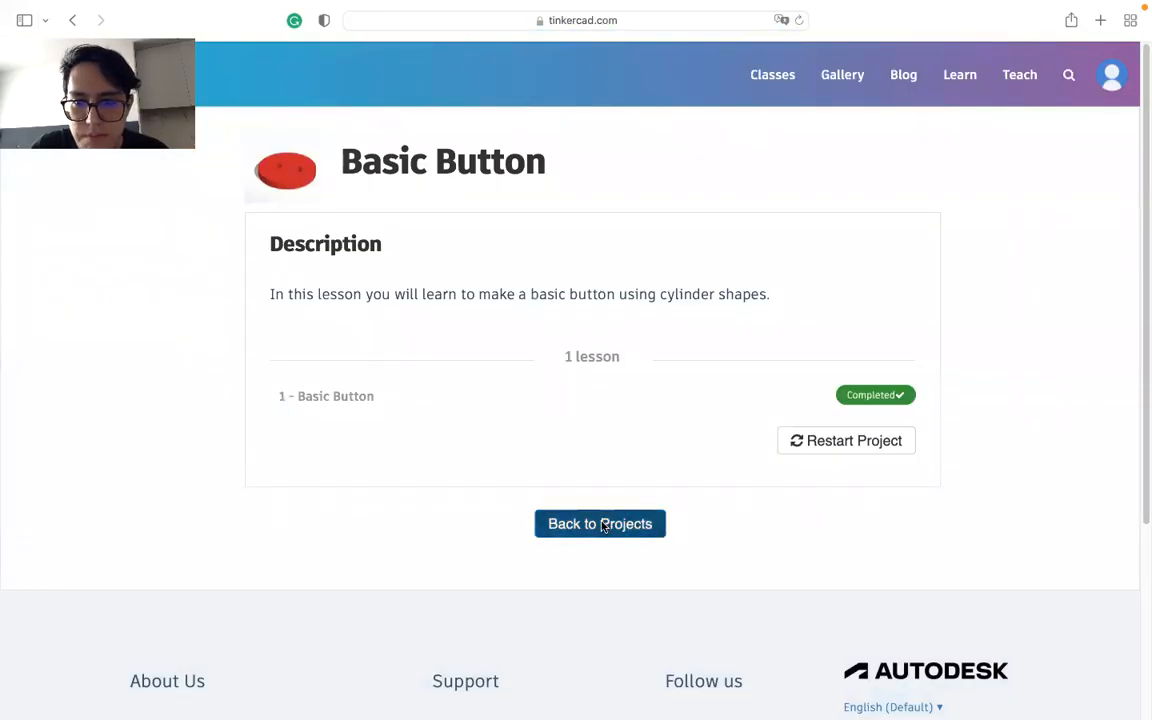
{"action": "left_click", "coordinate": [600, 523]}
{"action": "left_click", "coordinate": [985, 662]}
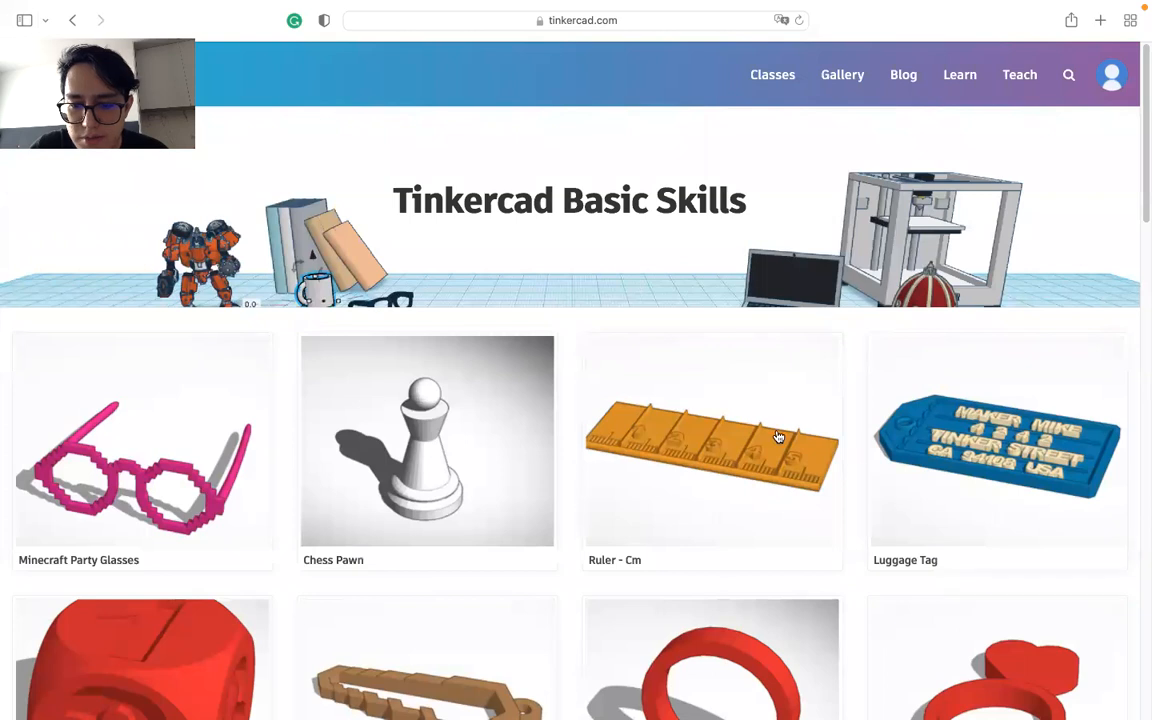
Step: Find the Duffel Button project in the Tinkercad Basic Skills list and start its lesson
{"action": "scroll", "coordinate": [770, 430], "scroll_direction": "down", "scroll_amount": 4}
{"action": "scroll", "coordinate": [770, 430], "scroll_direction": "down", "scroll_amount": 5}
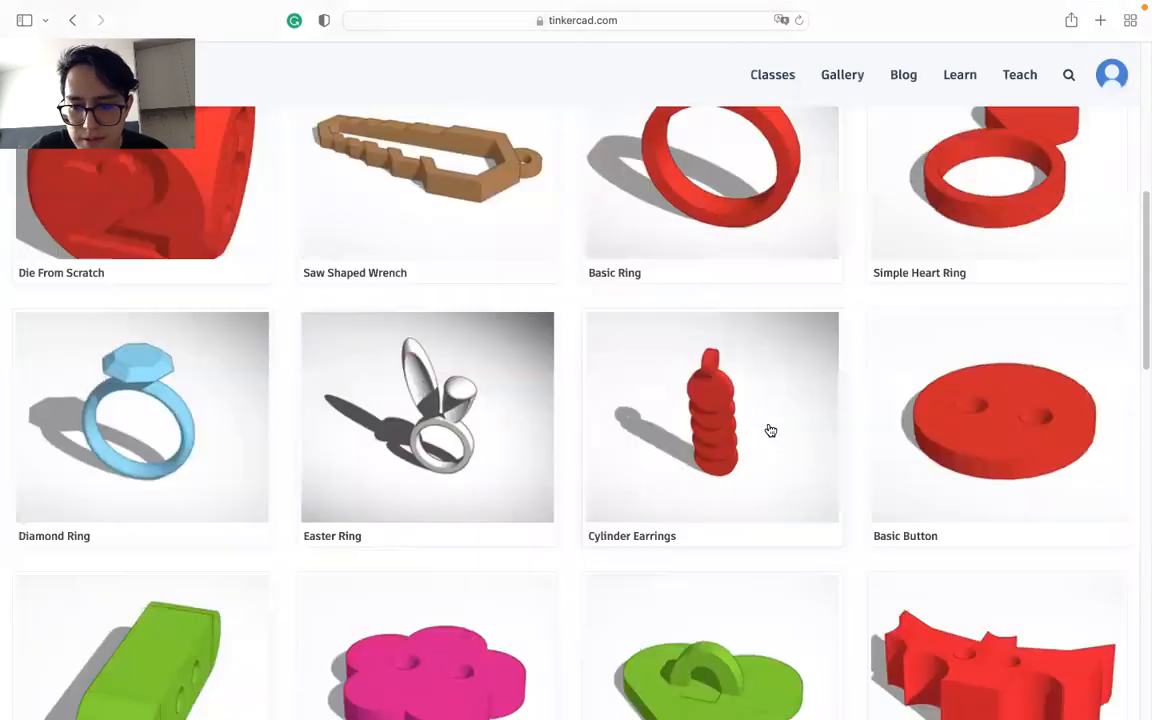
{"action": "scroll", "coordinate": [767, 429], "scroll_direction": "up", "scroll_amount": 1}
{"action": "scroll", "coordinate": [315, 600], "scroll_direction": "down", "scroll_amount": 3}
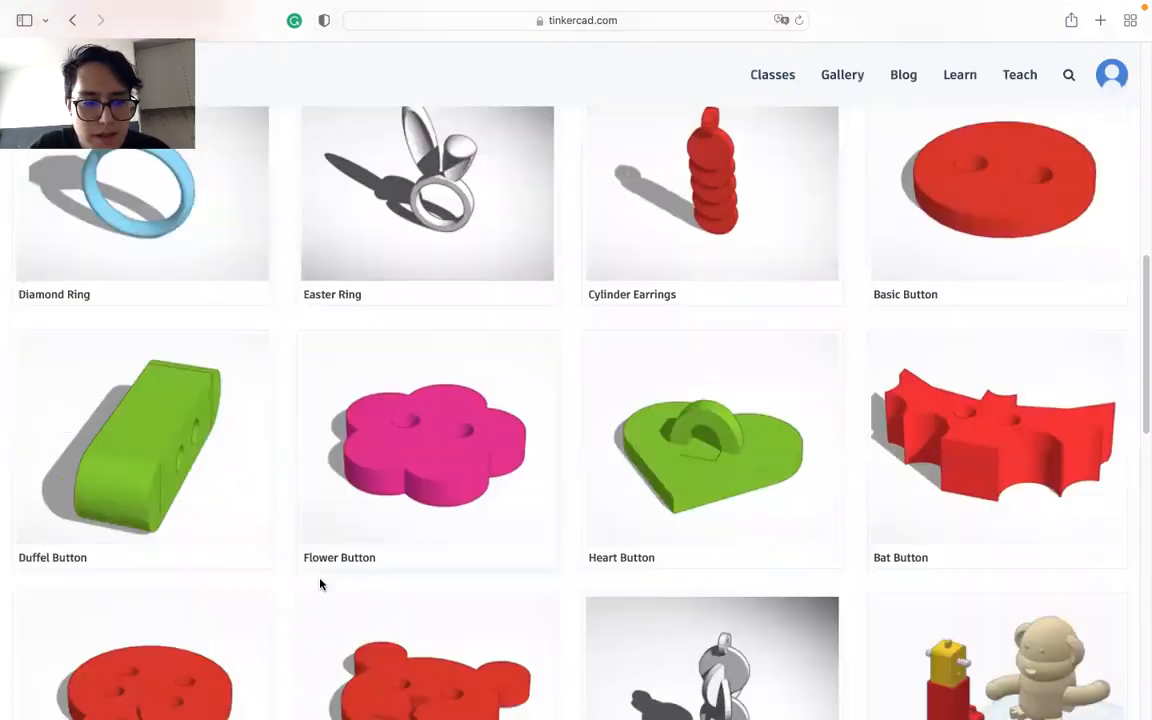
{"action": "left_click", "coordinate": [77, 456]}
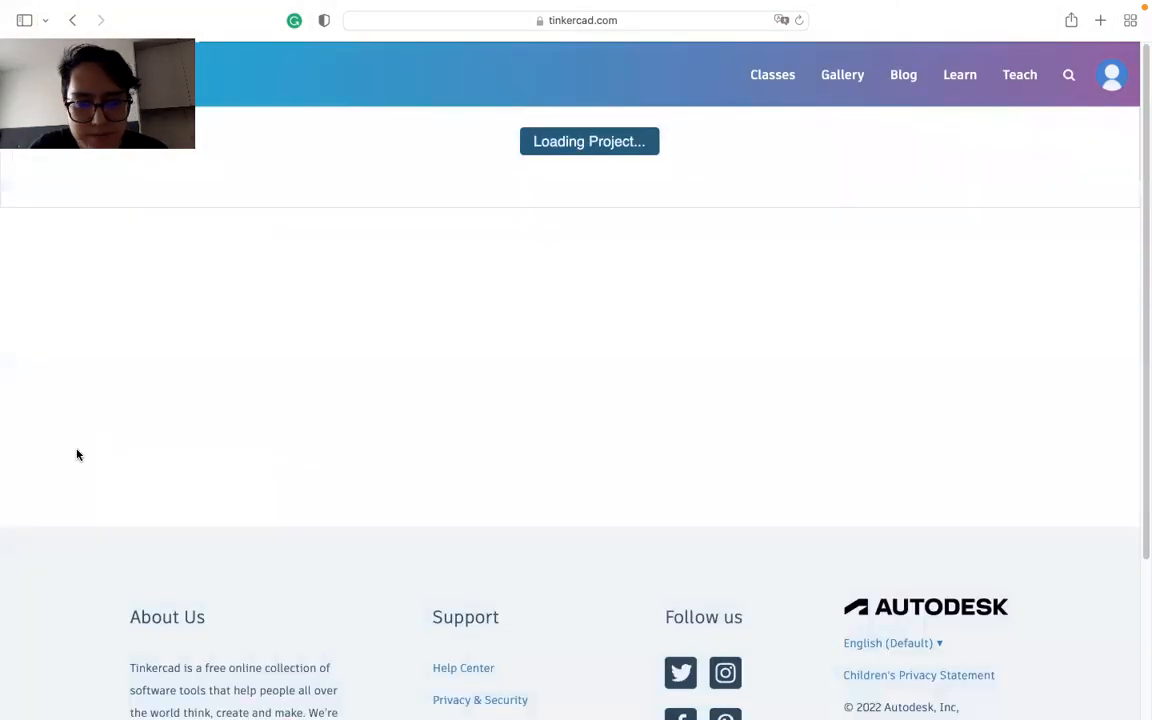
{"action": "left_click", "coordinate": [893, 395]}
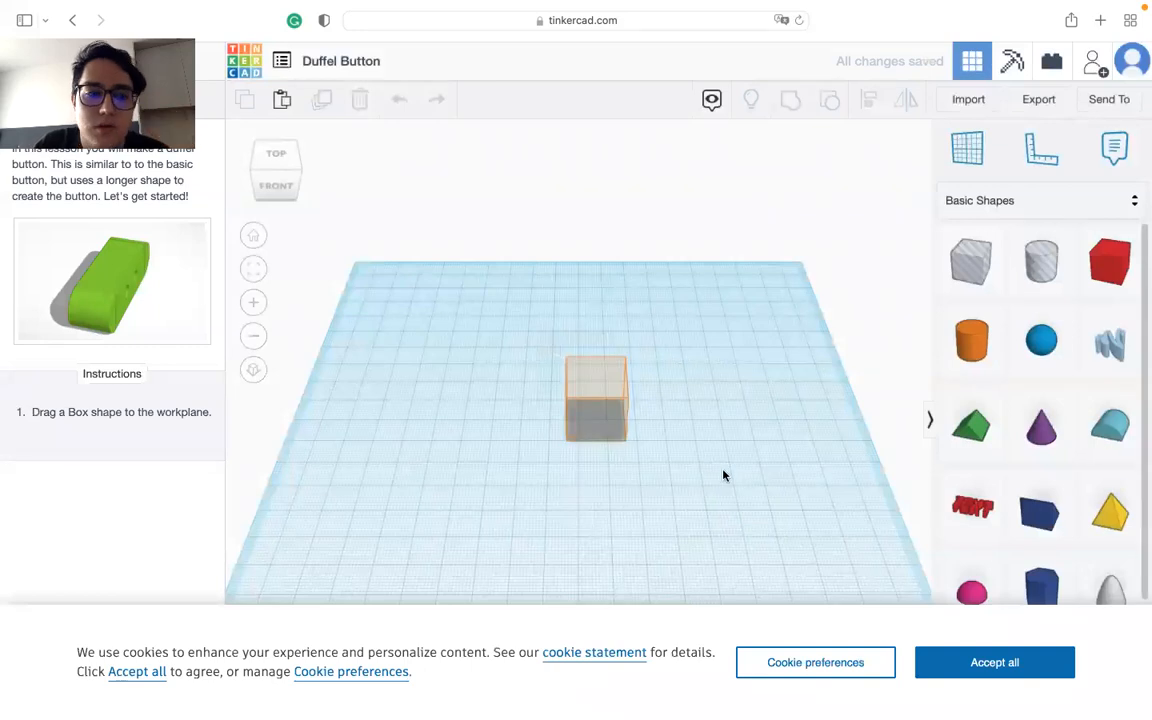
Step: Place a box on the lesson's guide outline, accept the cookies, and advance to the next instruction
{"action": "left_click_drag", "start_coordinate": [1109, 260], "coordinate": [598, 424]}
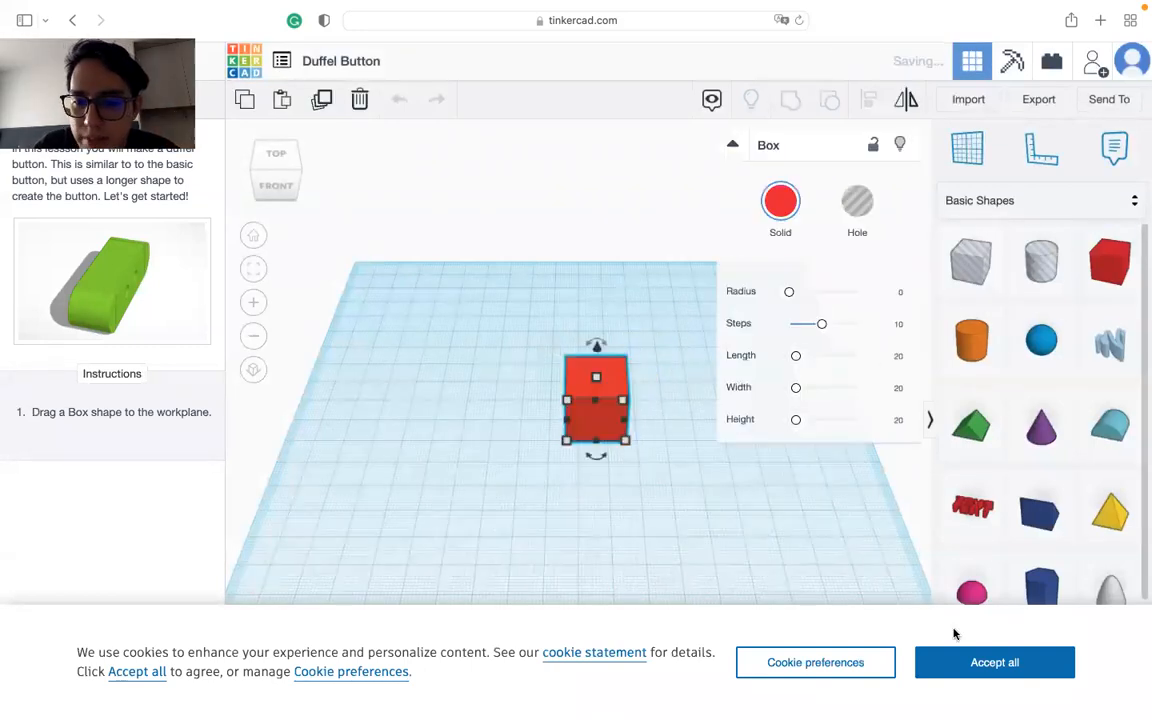
{"action": "left_click", "coordinate": [967, 668]}
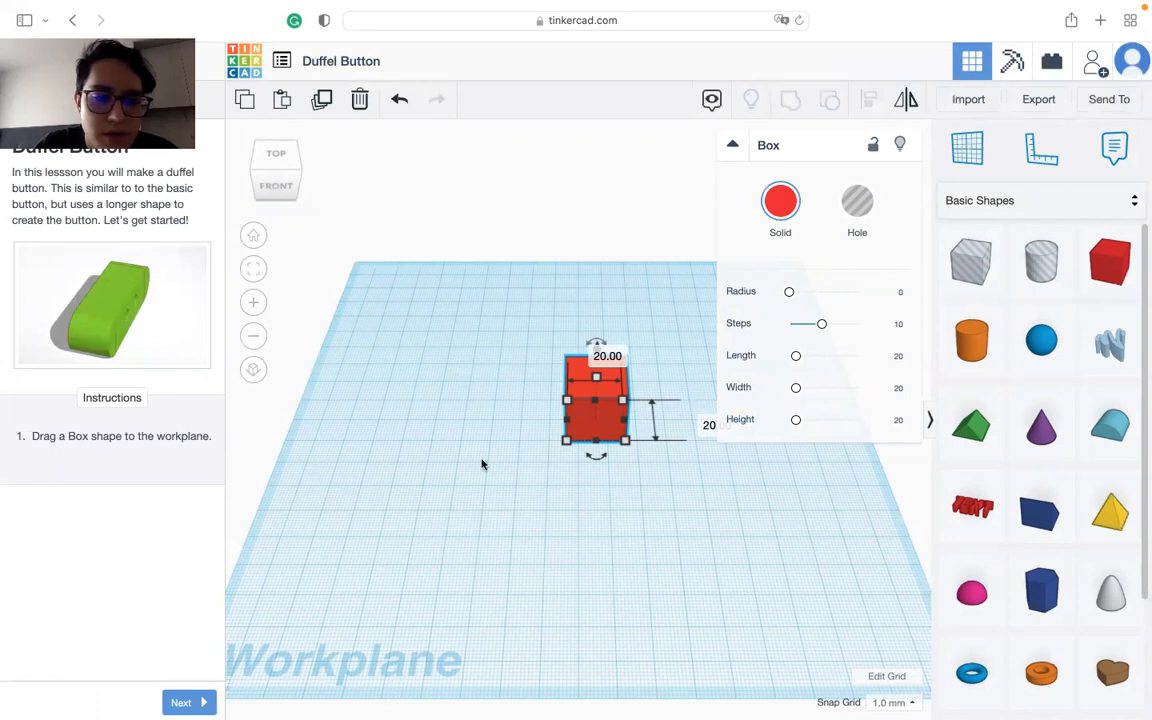
{"action": "left_click", "coordinate": [181, 702]}
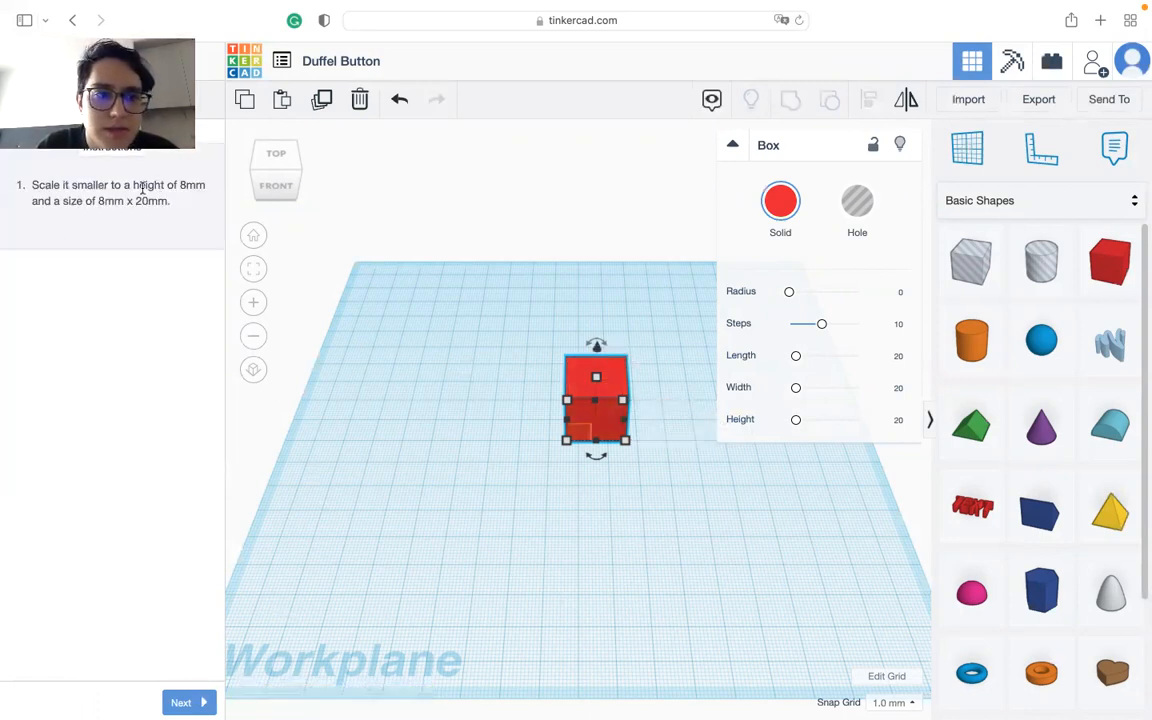
Step: Set the red box's height to 8 mm
{"action": "left_click", "coordinate": [689, 402]}
{"action": "type", "text": "8"}
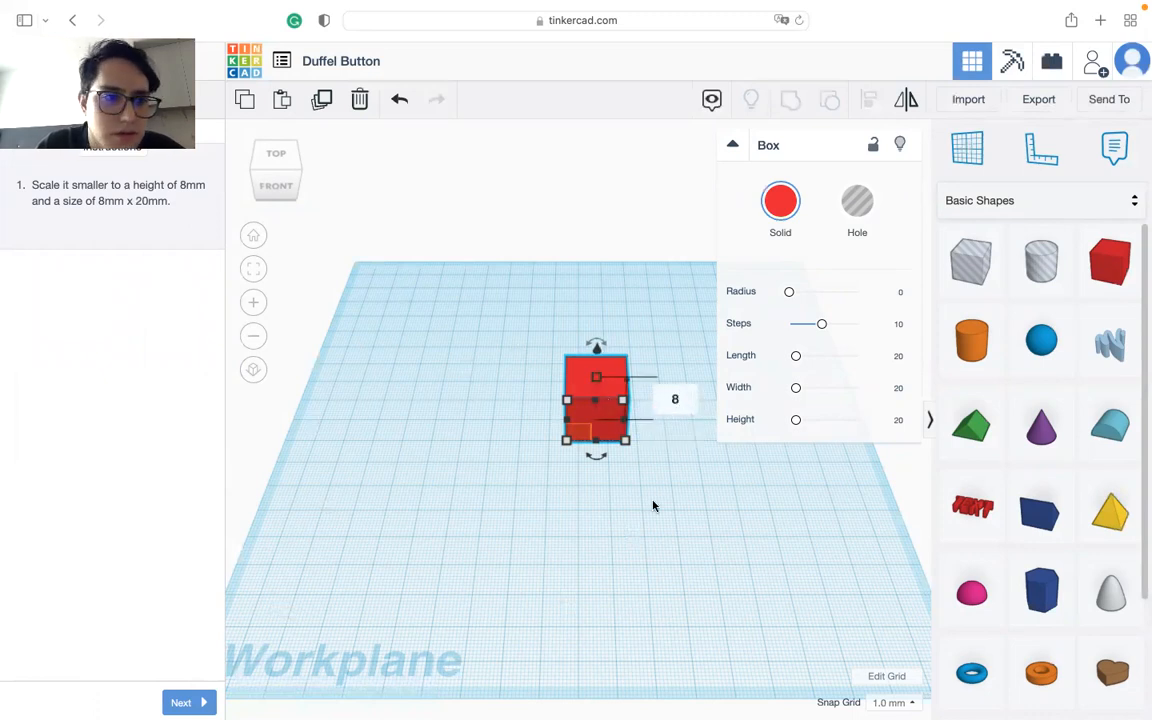
{"action": "key", "text": "Return"}
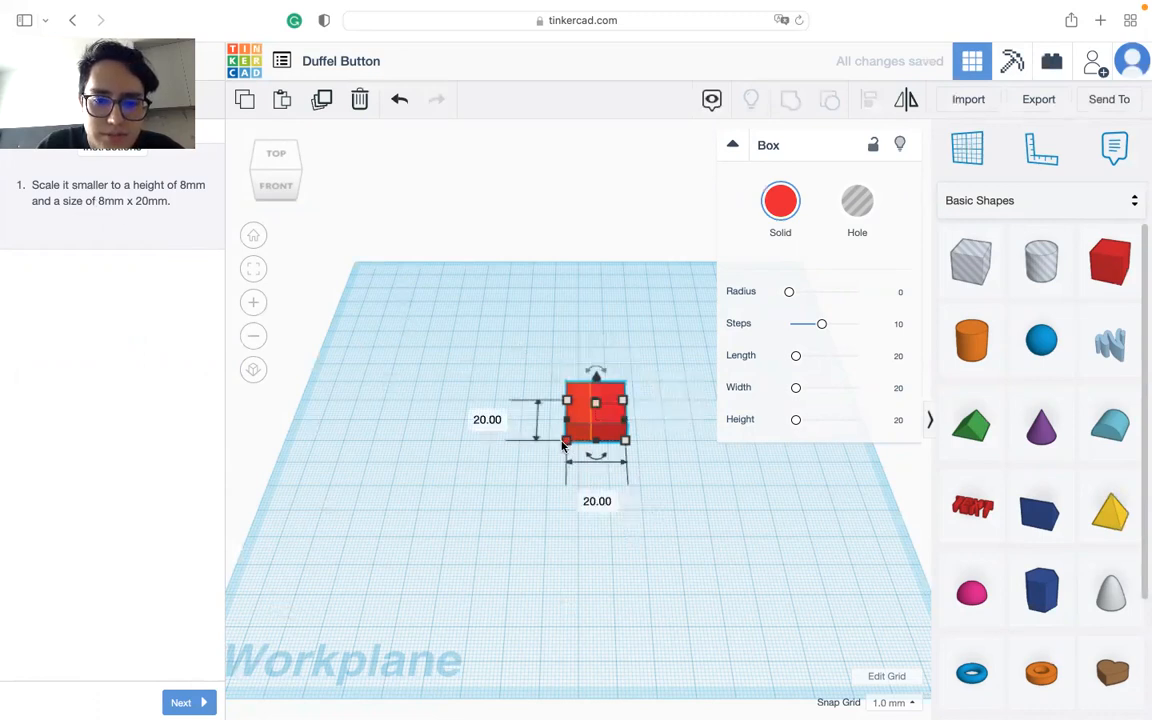
Step: Set the box's base to 8 mm wide and 20 mm deep
{"action": "left_click", "coordinate": [486, 420]}
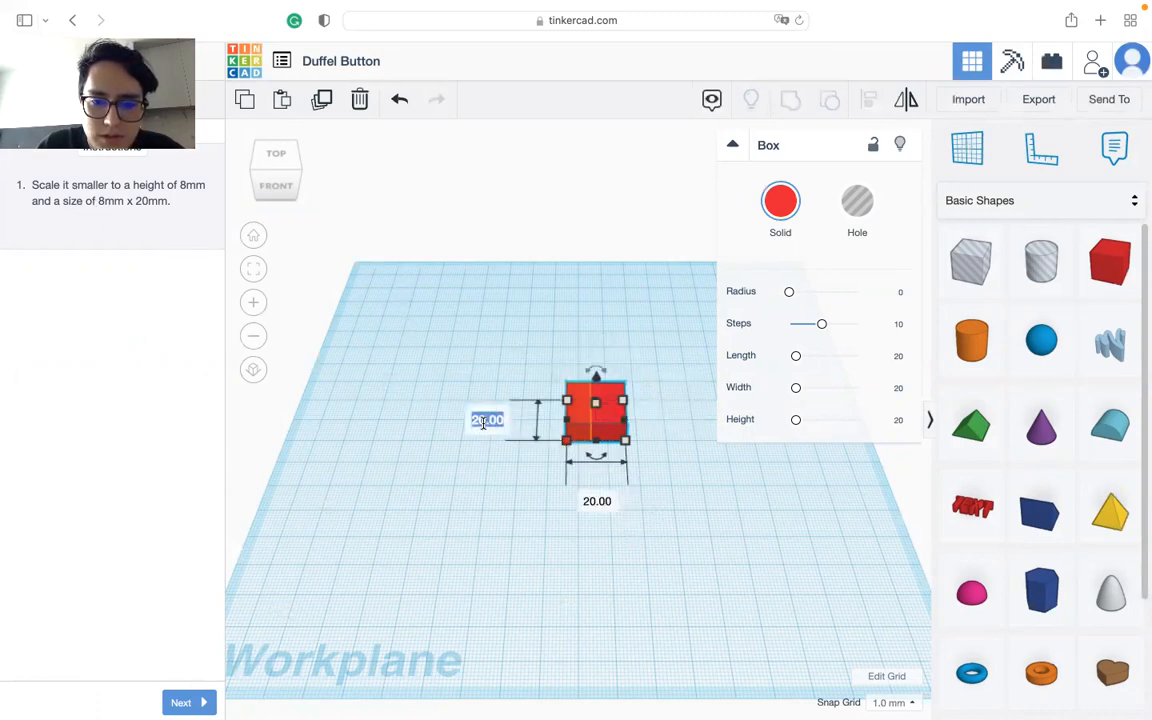
{"action": "type", "text": "8"}
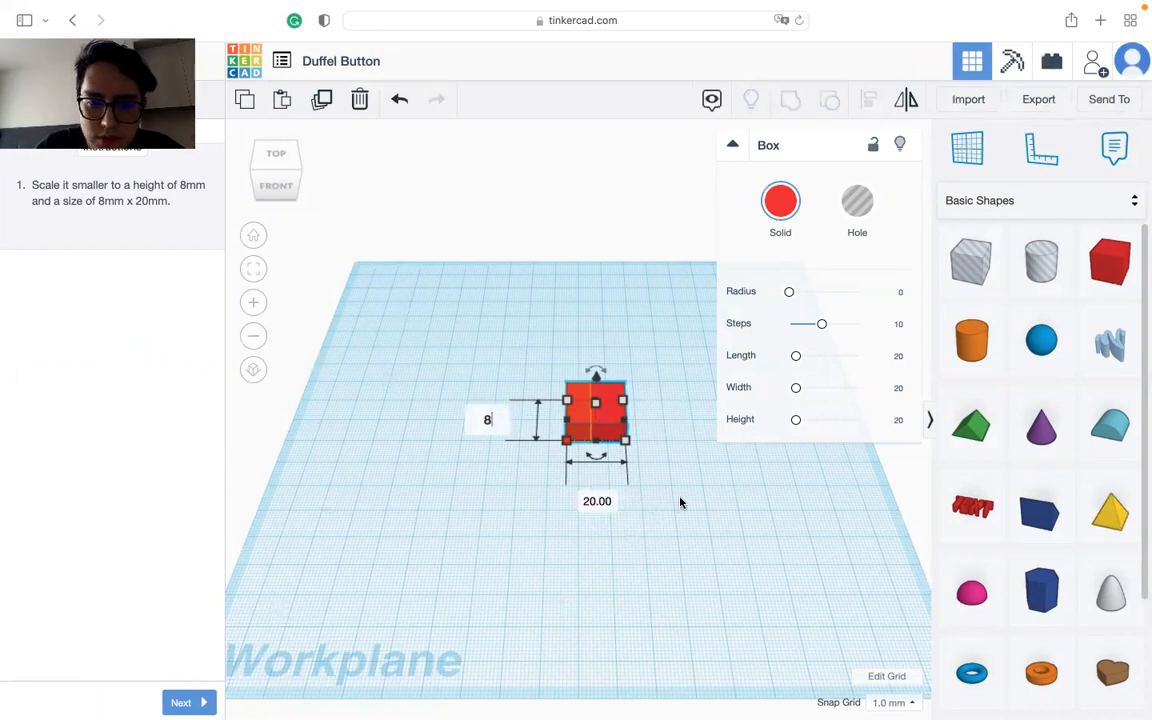
{"action": "key", "text": "Return"}
{"action": "left_click", "coordinate": [596, 474]}
{"action": "type", "text": "8"}
{"action": "key", "text": "Tab"}
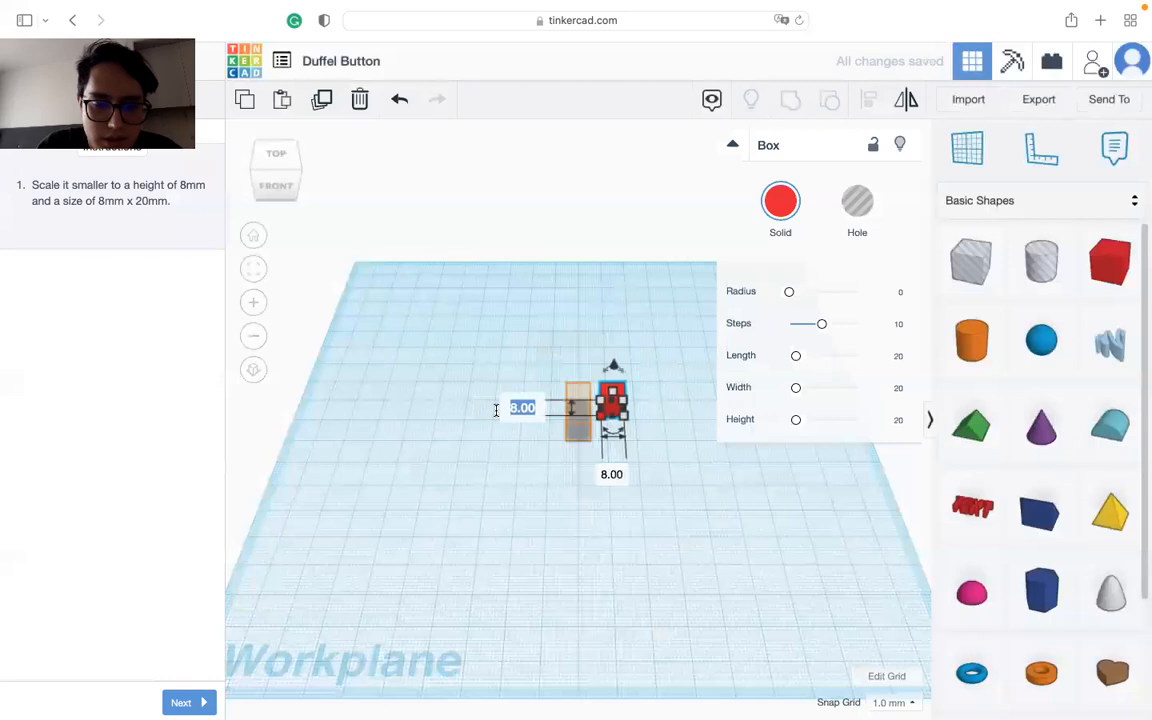
{"action": "type", "text": "0"}
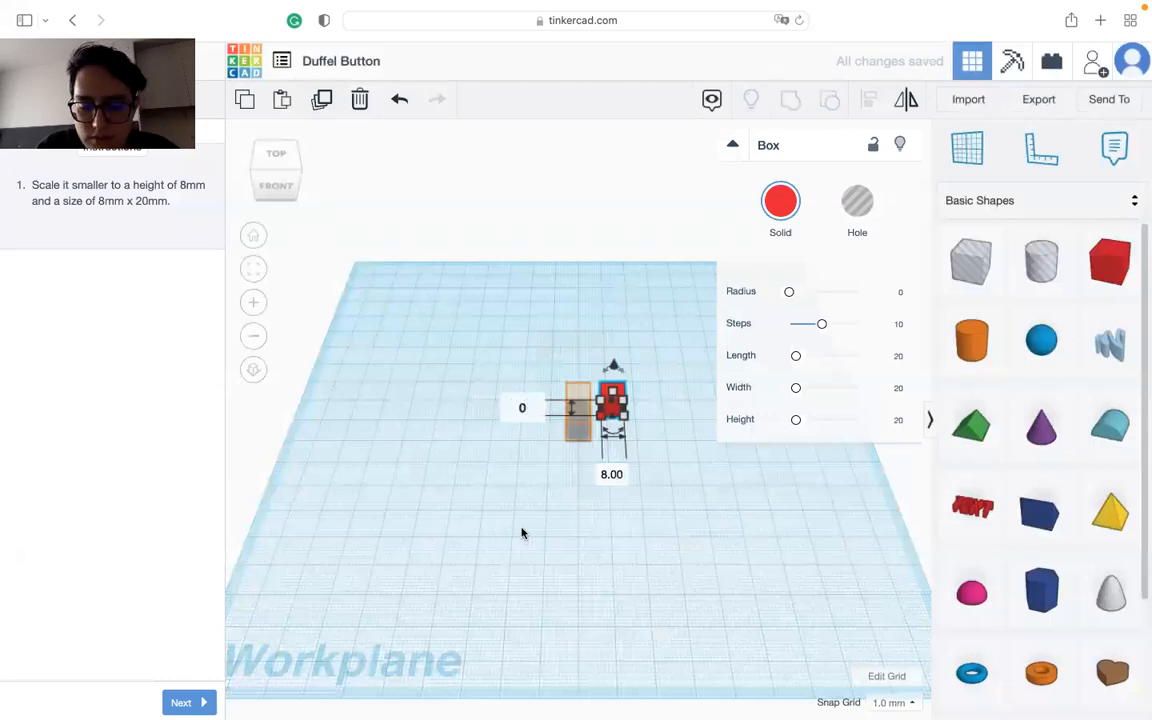
{"action": "key", "text": "BackSpace"}
{"action": "type", "text": "20"}
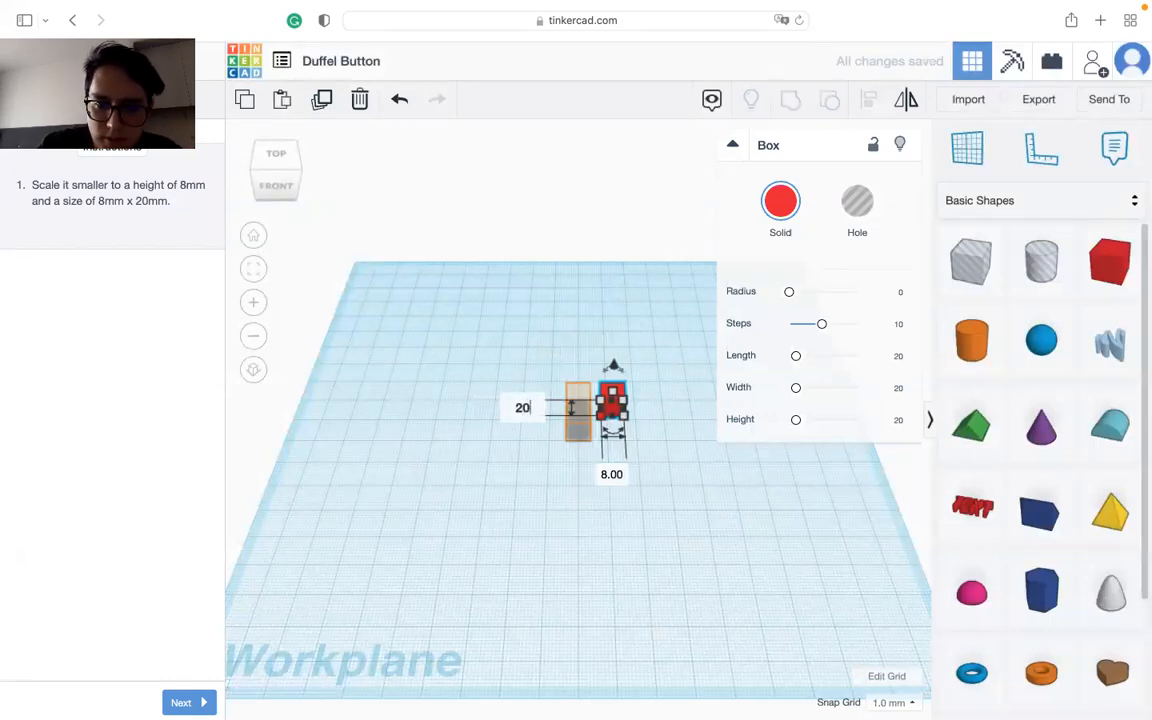
{"action": "key", "text": "Return"}
Step: Move the box 12 mm sideways onto the lesson's guide outline and deselect it
{"action": "left_click", "coordinate": [620, 446]}
{"action": "left_click_drag", "start_coordinate": [610, 426], "coordinate": [582, 426]}
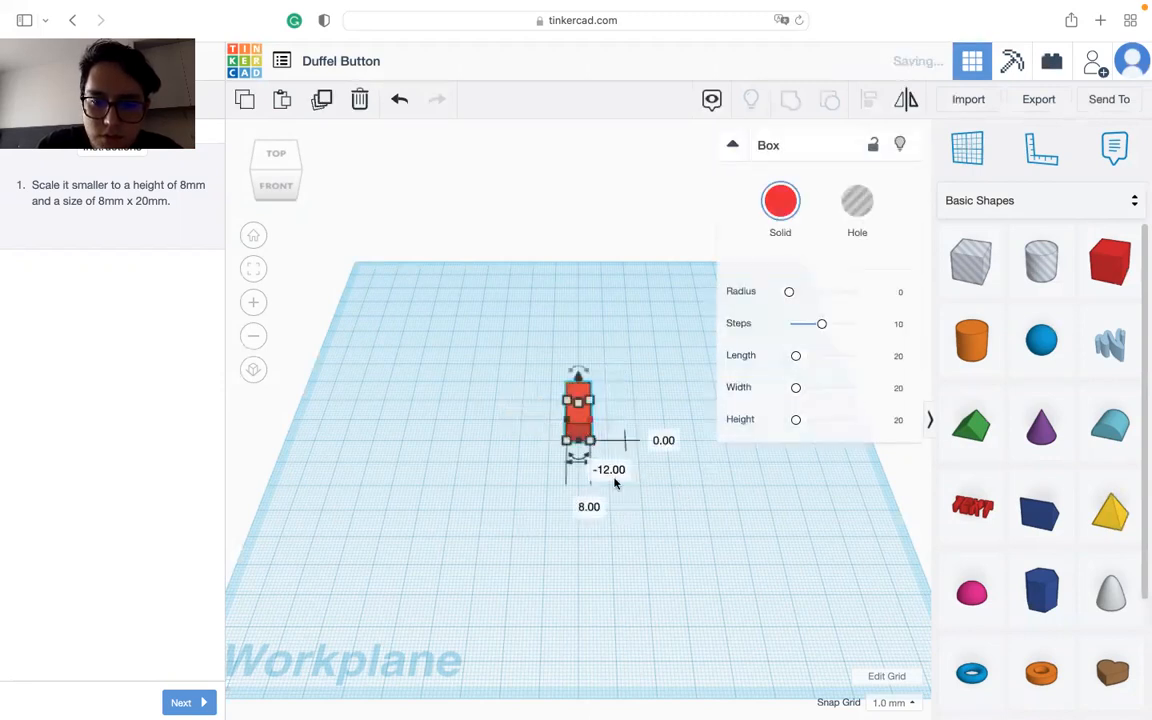
{"action": "left_click", "coordinate": [514, 607]}
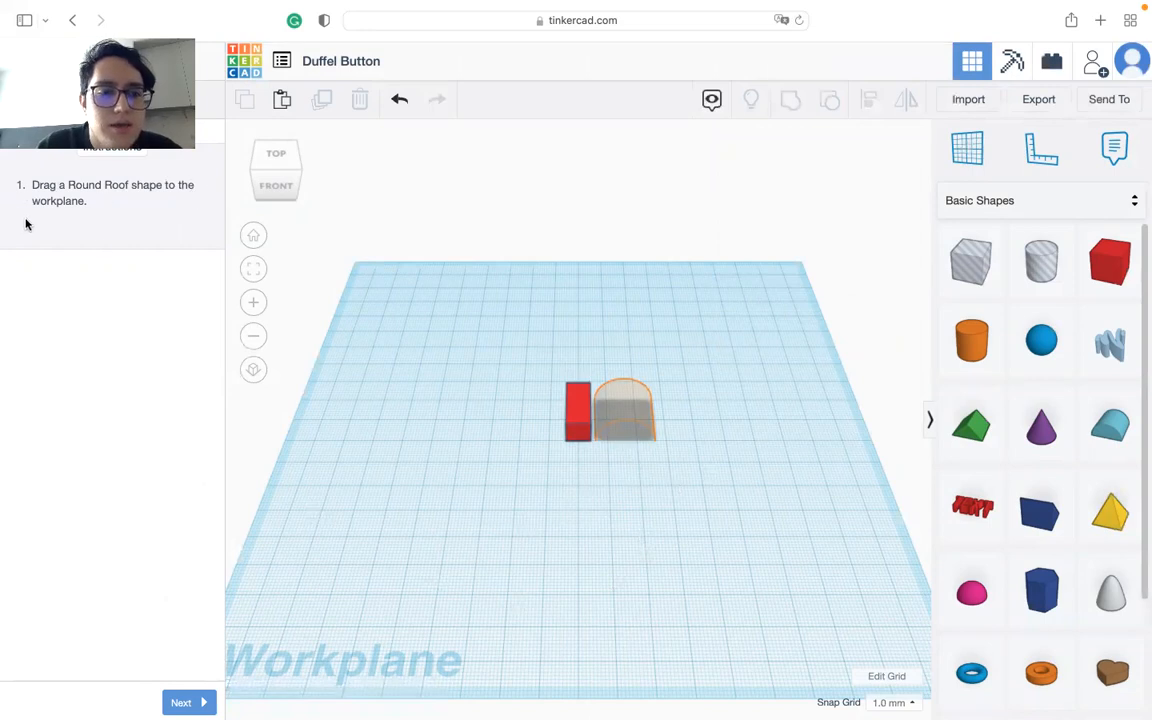
Step: Place a Round Roof on the guide outline beside the box and advance to the next instruction
{"action": "left_click_drag", "start_coordinate": [1122, 424], "coordinate": [625, 426]}
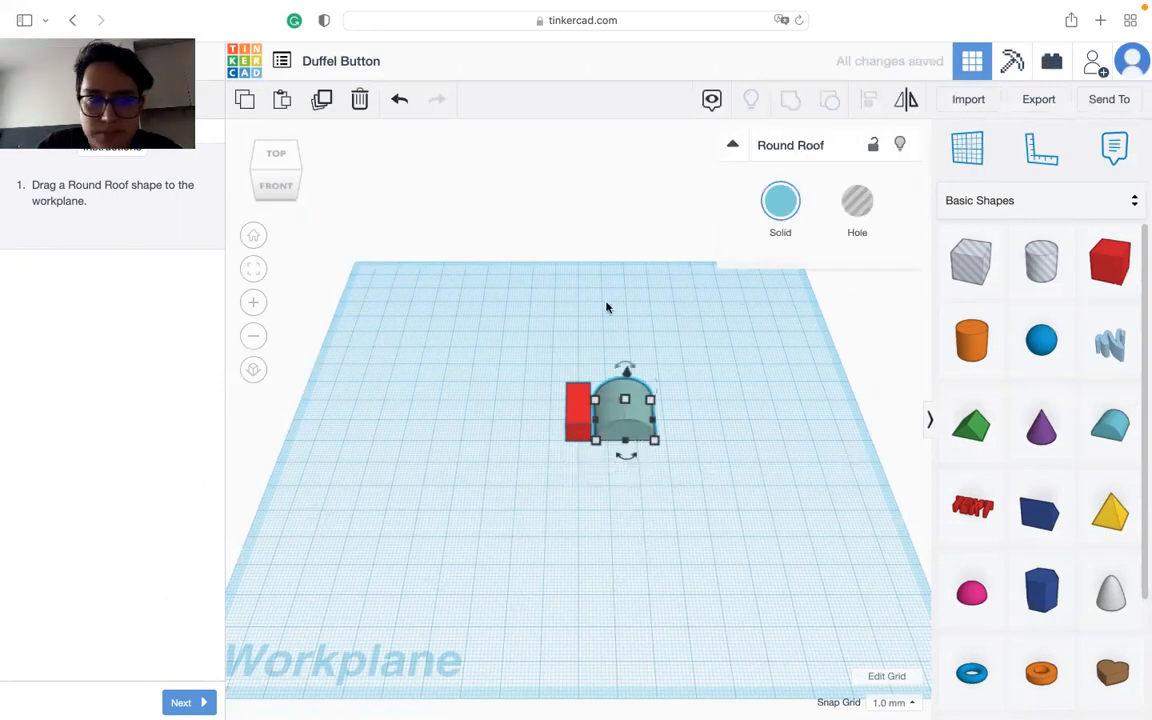
{"action": "left_click", "coordinate": [181, 702]}
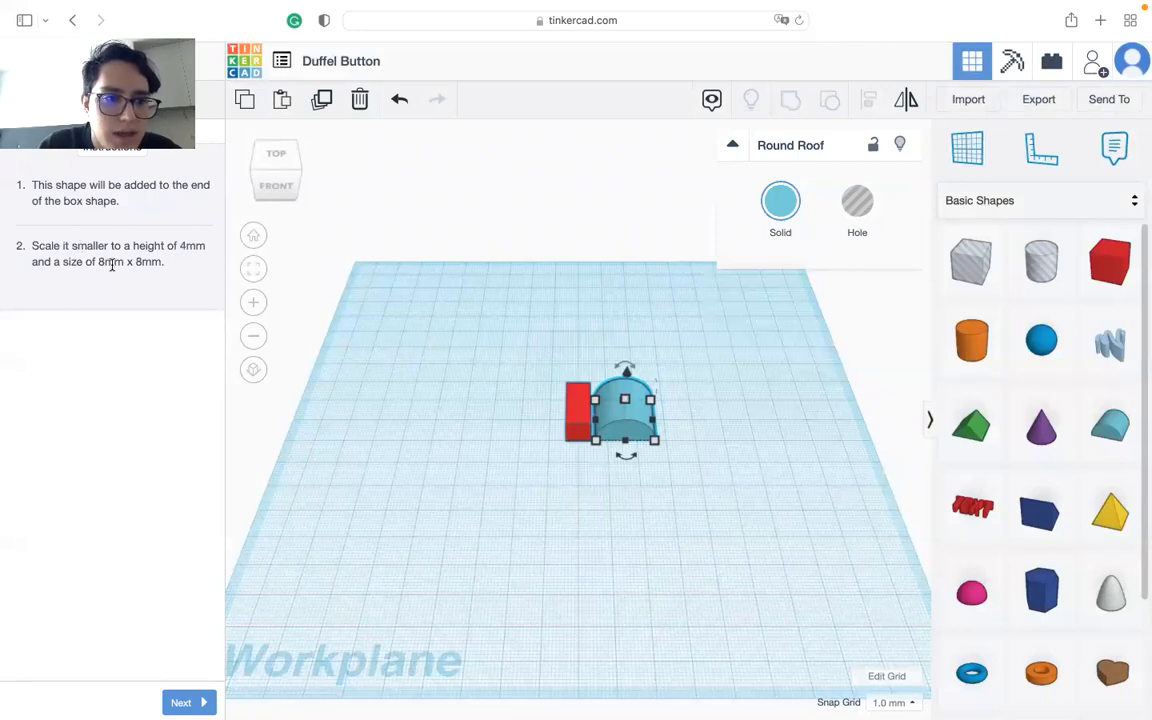
Step: Scale the Round Roof to a height of 4 mm and a base of 8 x 8 mm
{"action": "left_click", "coordinate": [703, 409]}
{"action": "type", "text": "4"}
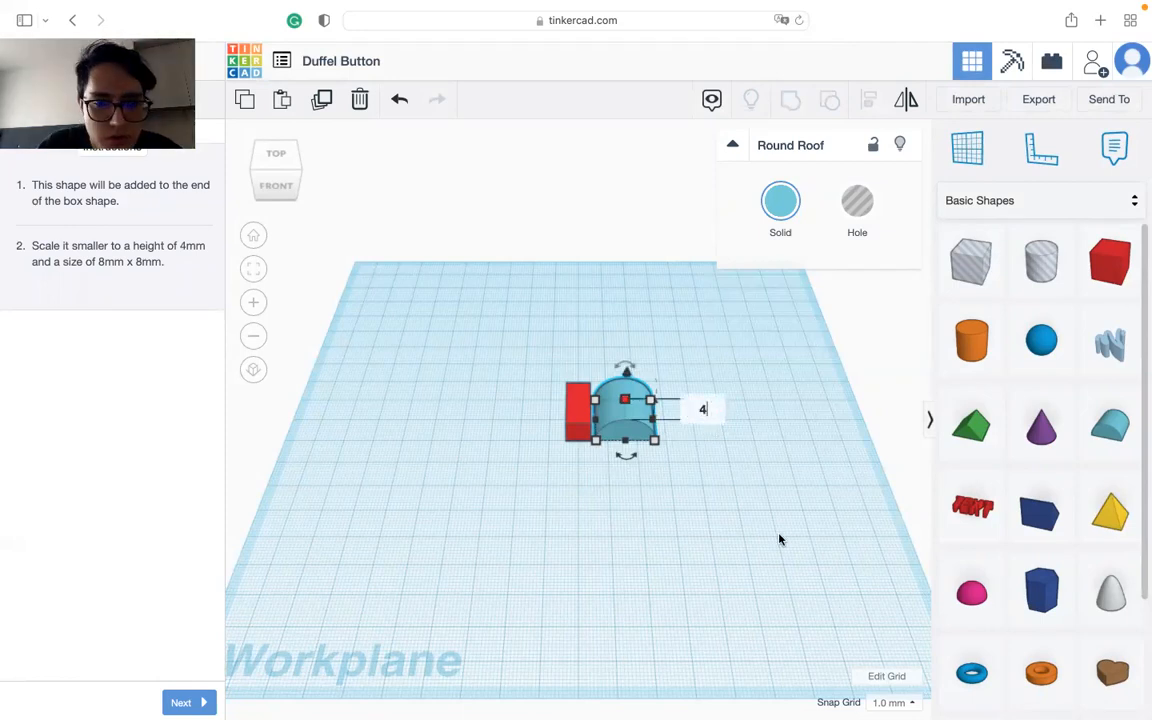
{"action": "key", "text": "Return"}
{"action": "mouse_move", "coordinate": [597, 447]}
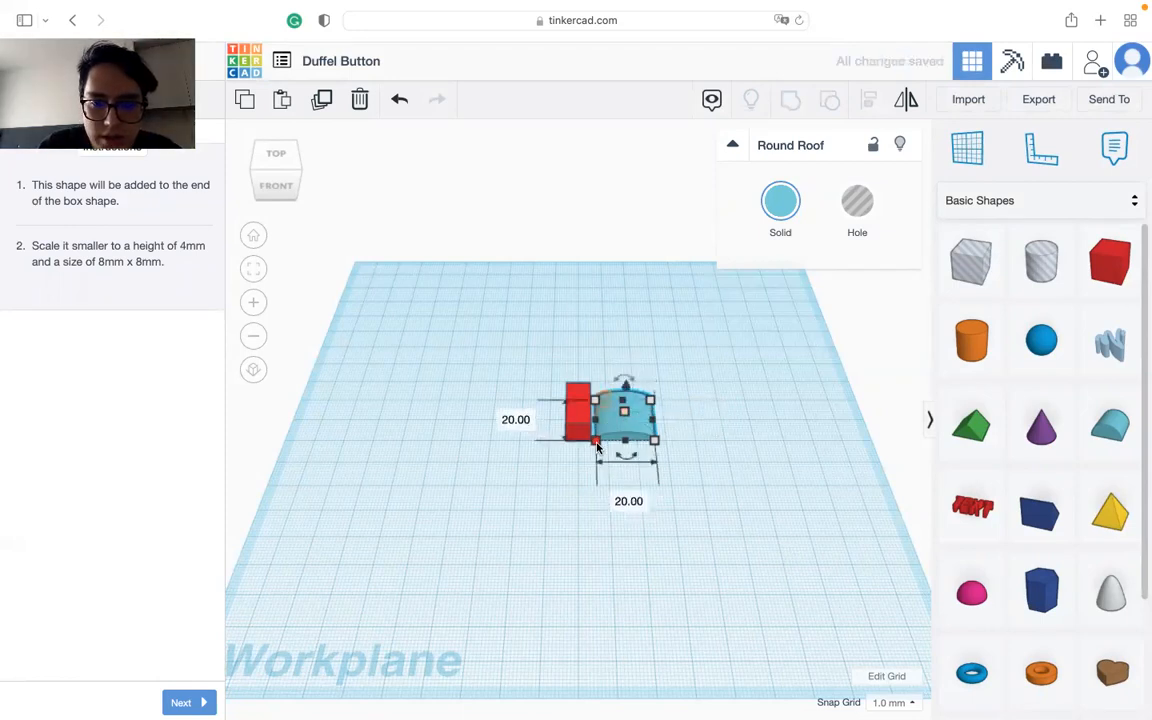
{"action": "left_click", "coordinate": [629, 500]}
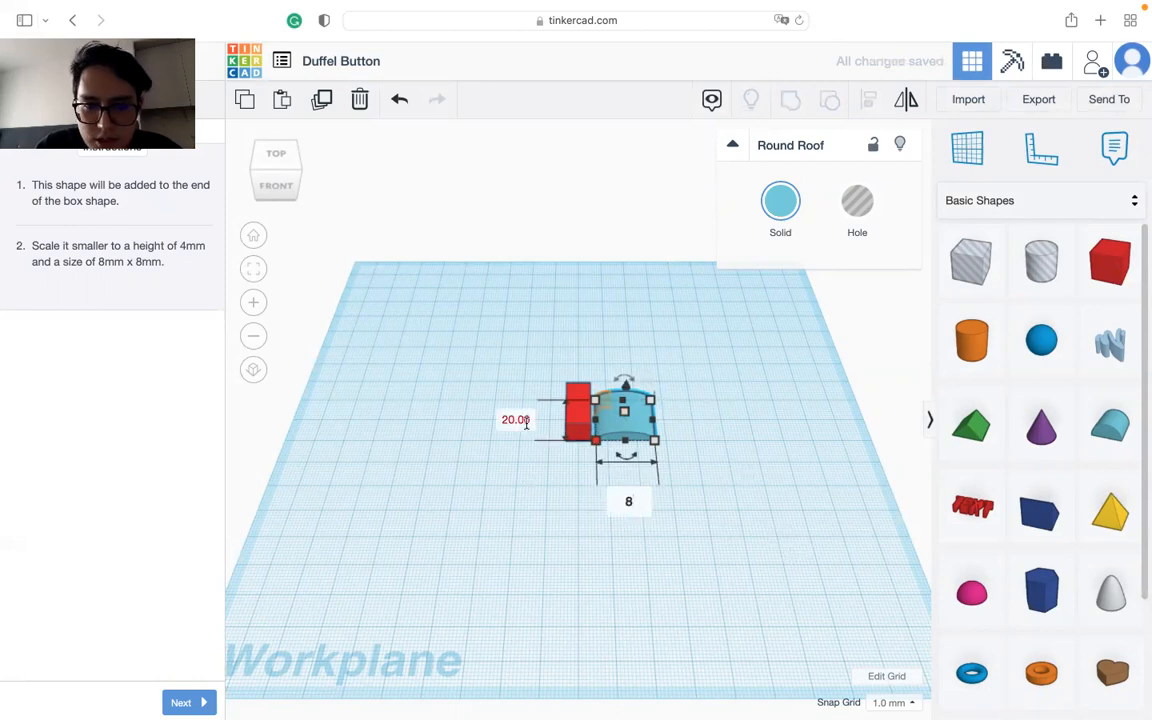
{"action": "type", "text": "8"}
{"action": "key", "text": "Return"}
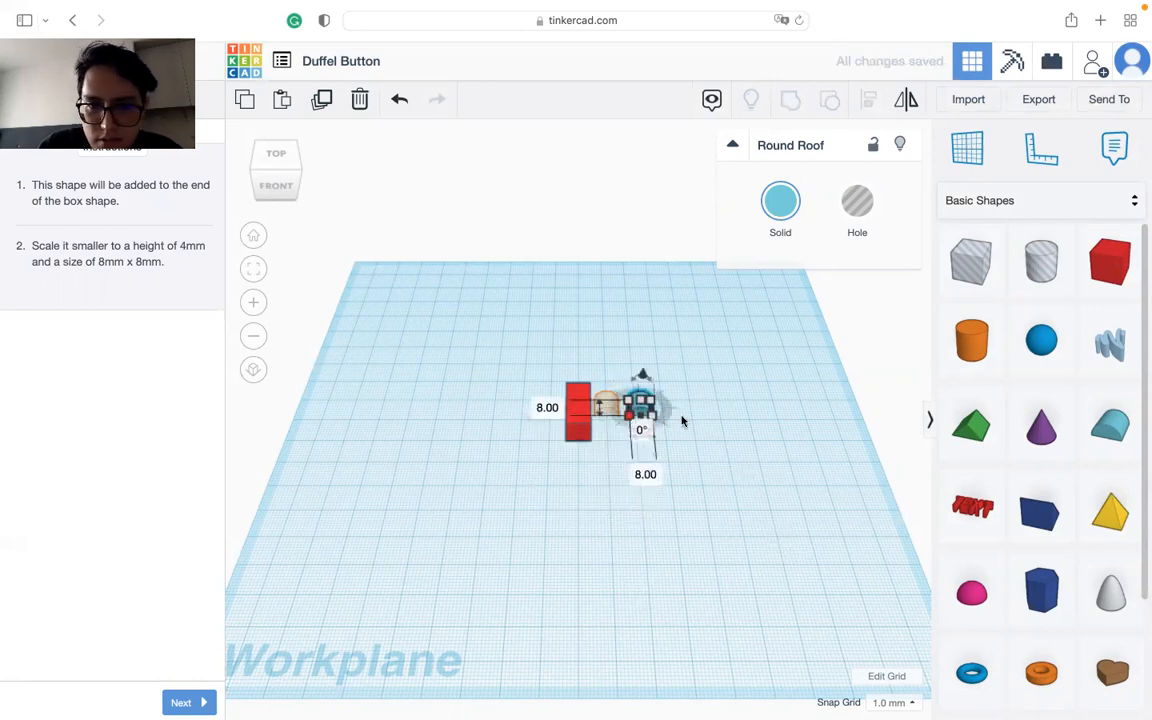
Step: Move the Round Roof 12 mm sideways onto the guide outline next to the box and deselect it
{"action": "scroll", "coordinate": [708, 420], "scroll_direction": "down", "scroll_amount": 3}
{"action": "scroll", "coordinate": [703, 422], "scroll_direction": "up", "scroll_amount": 4}
{"action": "left_click", "coordinate": [672, 414]}
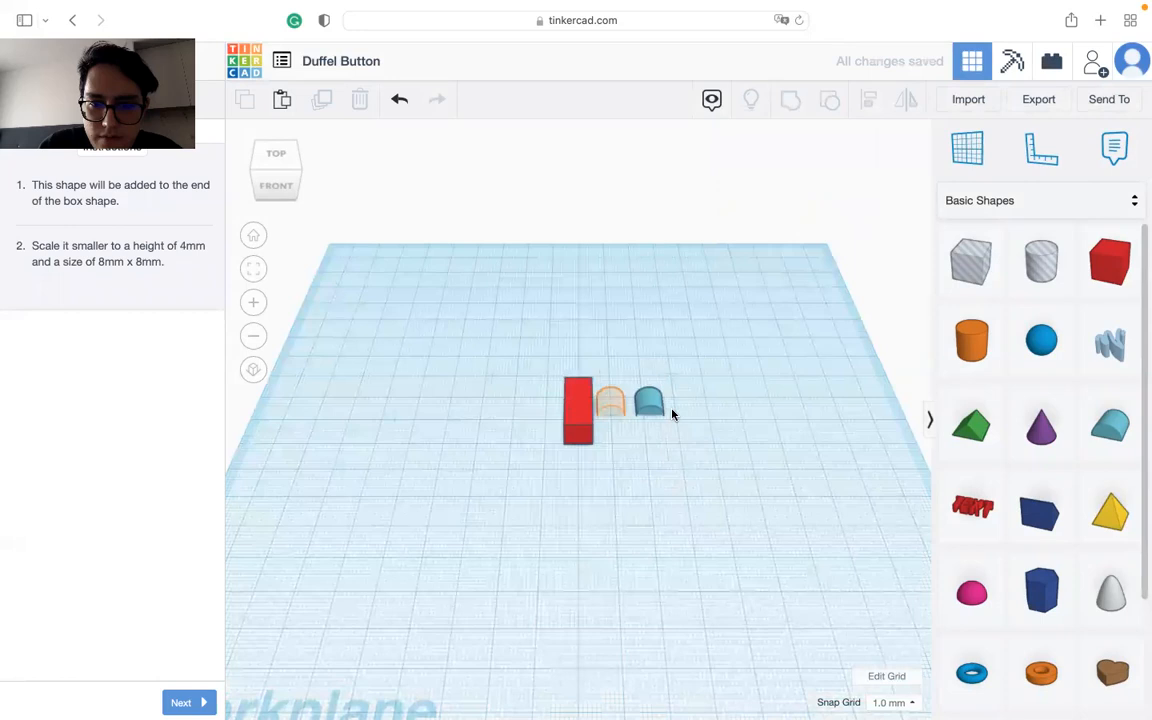
{"action": "left_click_drag", "start_coordinate": [659, 411], "coordinate": [619, 414]}
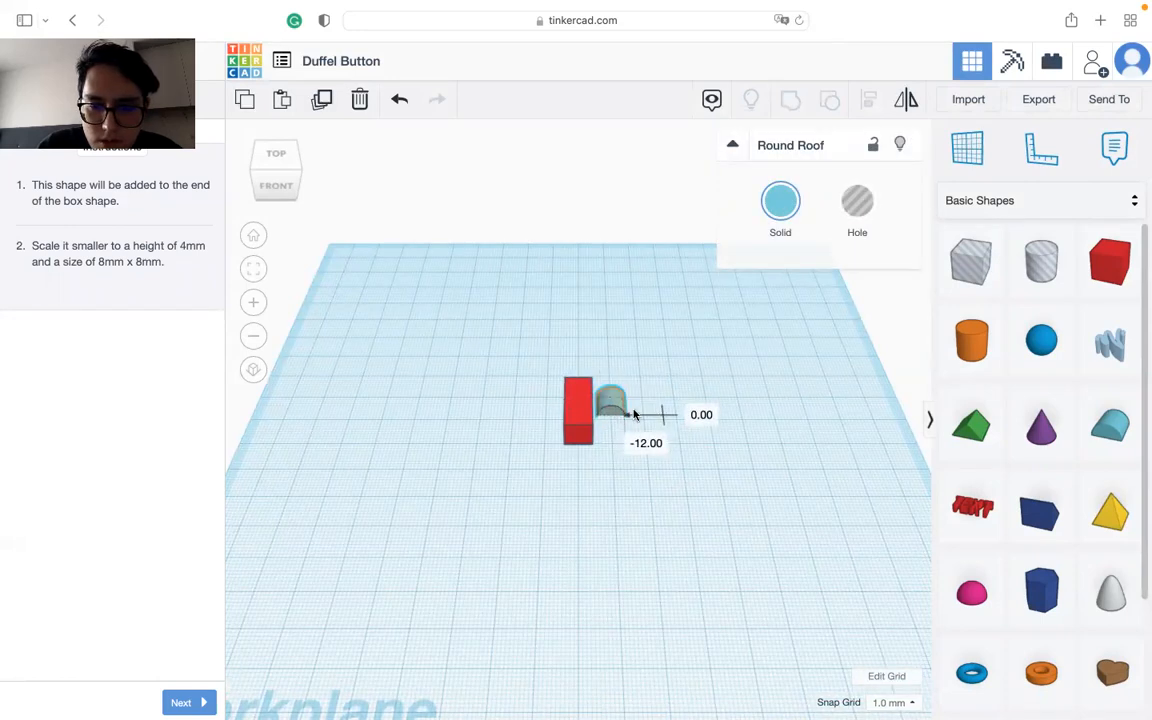
{"action": "left_click", "coordinate": [758, 440]}
{"action": "scroll", "coordinate": [598, 407], "scroll_direction": "down", "scroll_amount": 3}
{"action": "scroll", "coordinate": [597, 406], "scroll_direction": "up", "scroll_amount": 6}
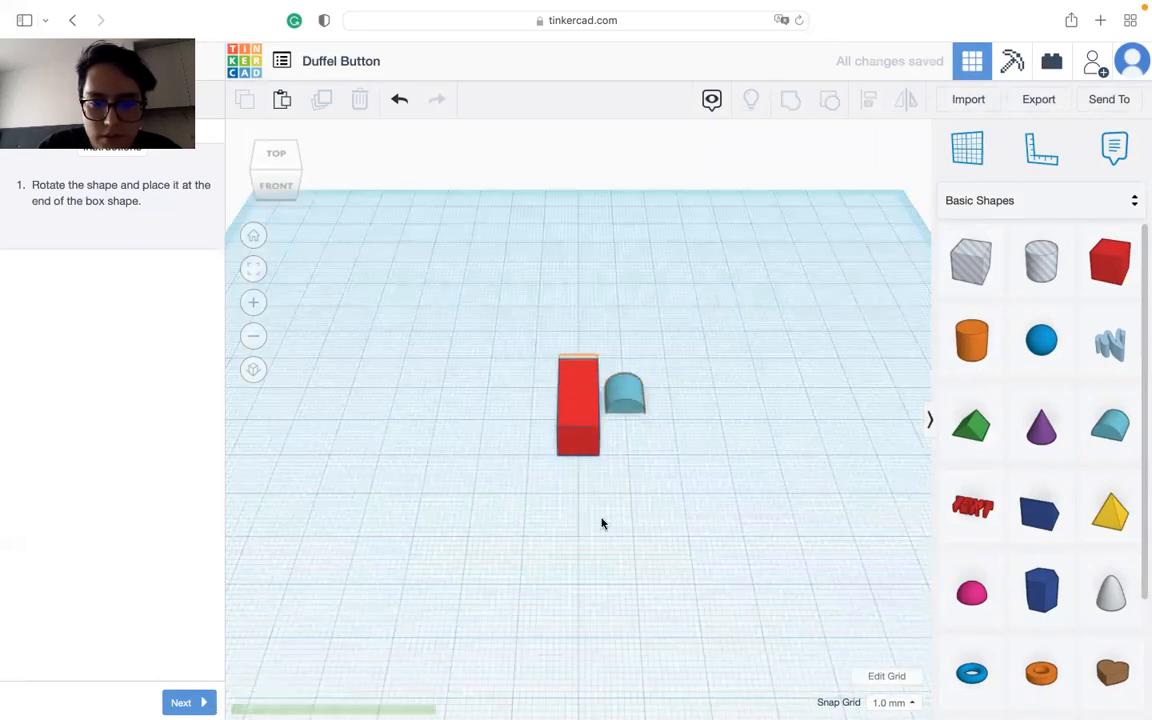
Step: Tip the Round Roof a quarter turn so that it stands on its side
{"action": "right_click_drag", "start_coordinate": [676, 519], "coordinate": [503, 404]}
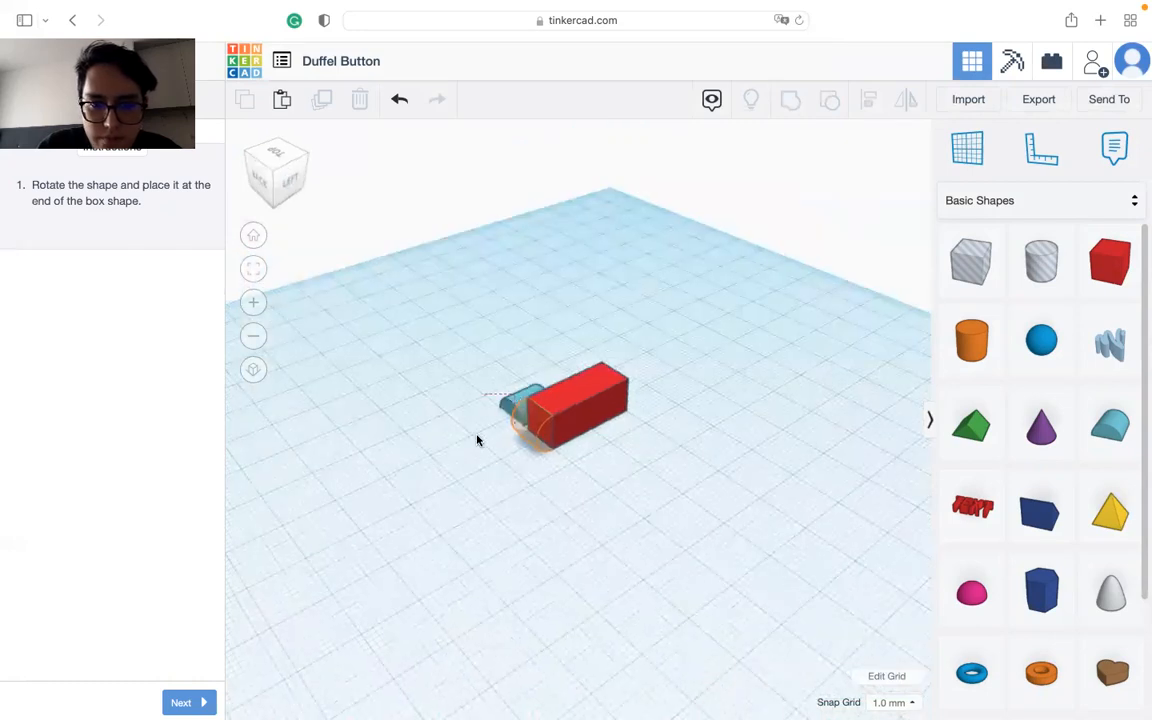
{"action": "left_click", "coordinate": [475, 407]}
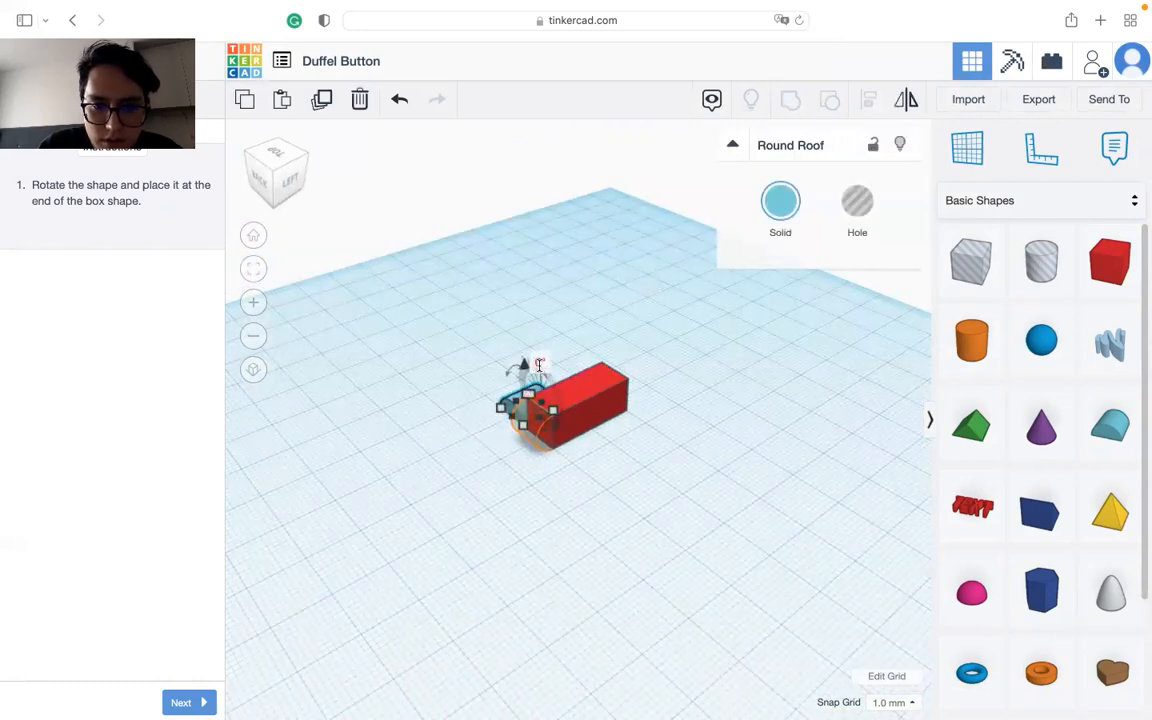
{"action": "left_click", "coordinate": [543, 379]}
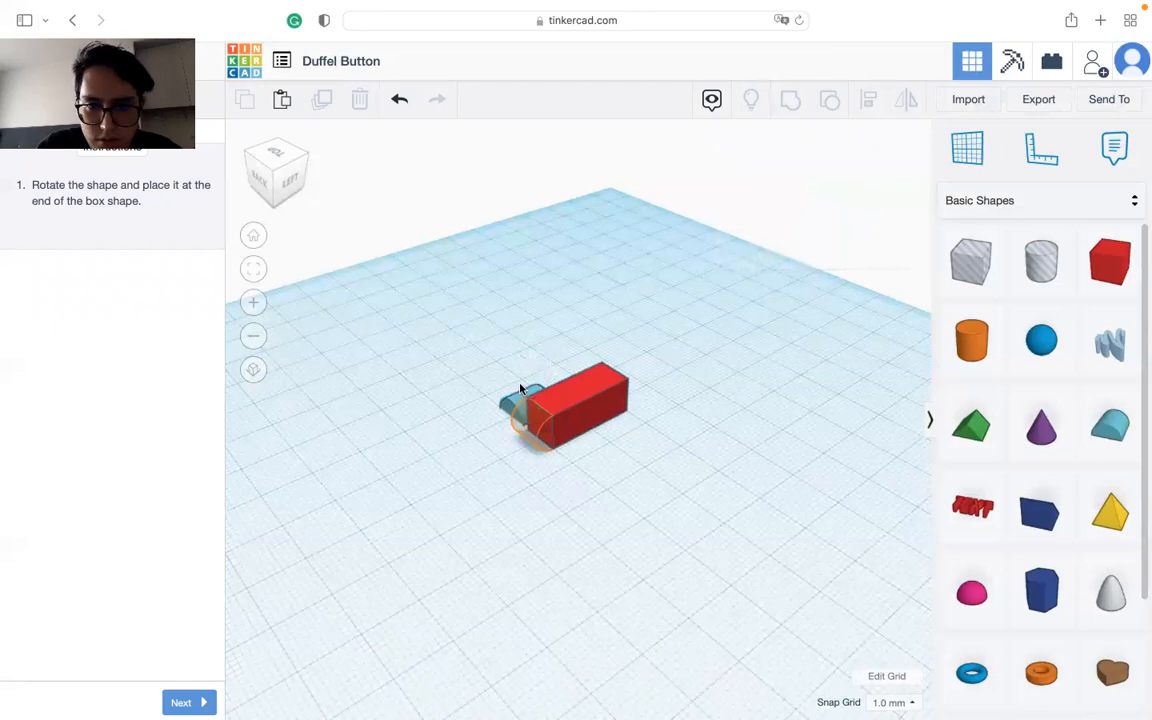
{"action": "left_click", "coordinate": [512, 400]}
{"action": "right_click_drag", "start_coordinate": [452, 465], "coordinate": [530, 390]}
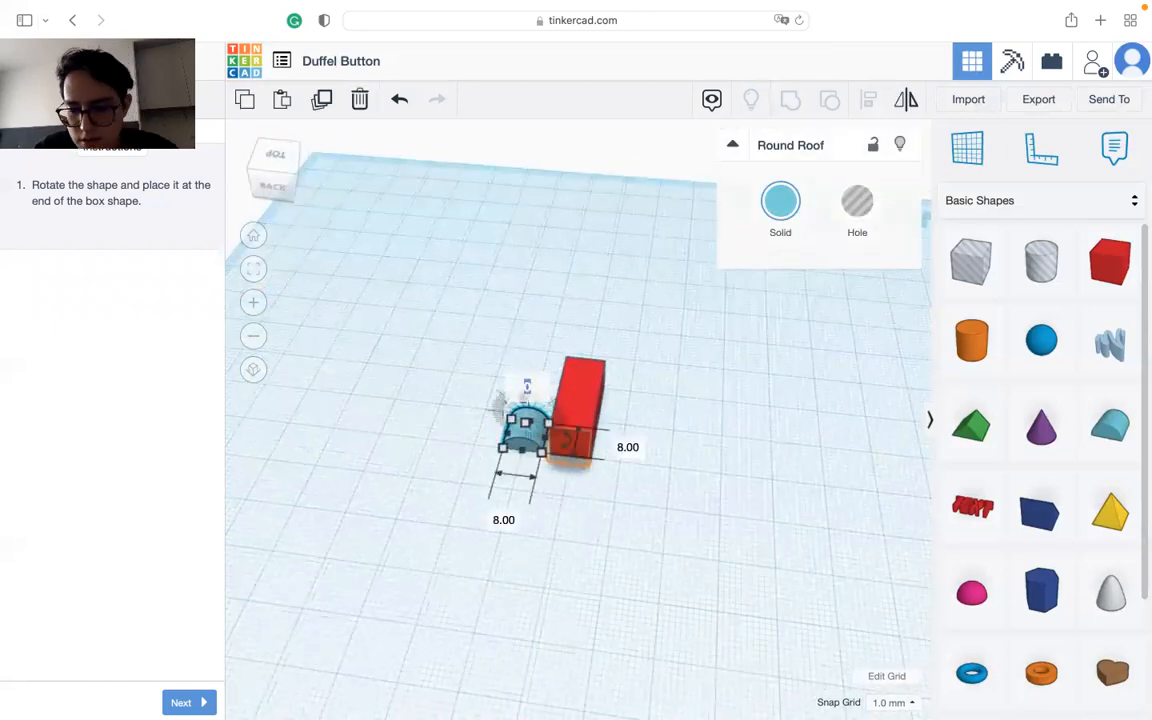
{"action": "key", "text": "Return"}
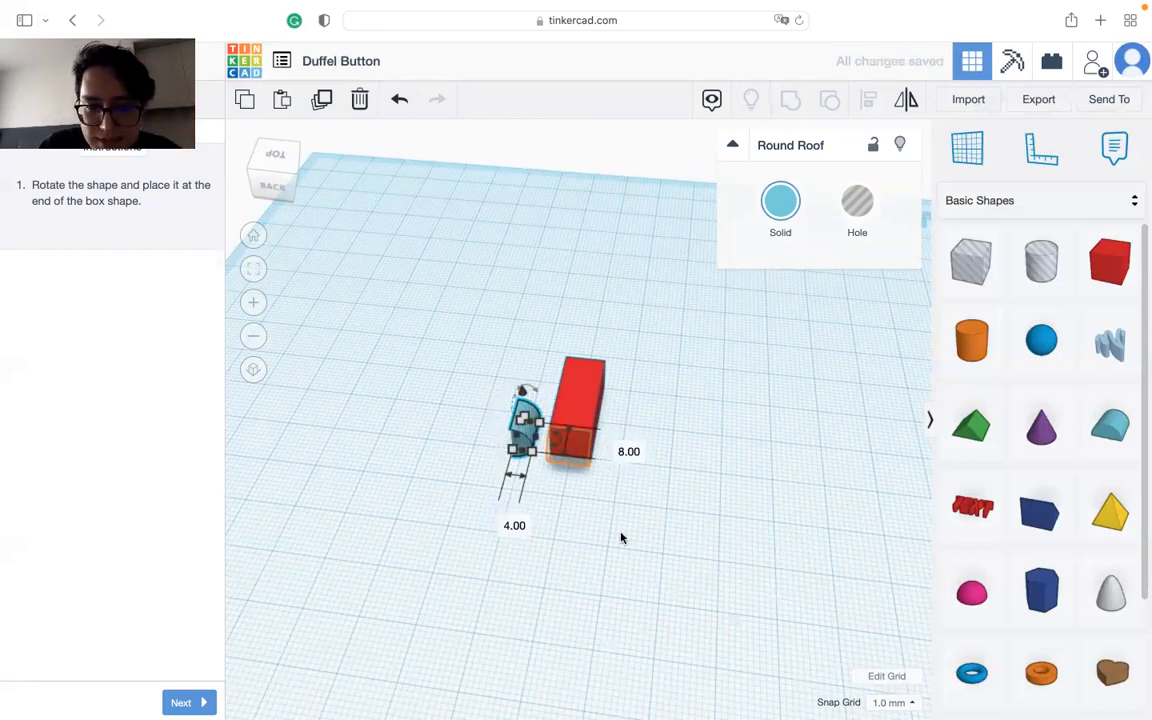
Step: Rotate the Round Roof 90° on the workplane and move it against the outlined end of the box
{"action": "mouse_move", "coordinate": [556, 442]}
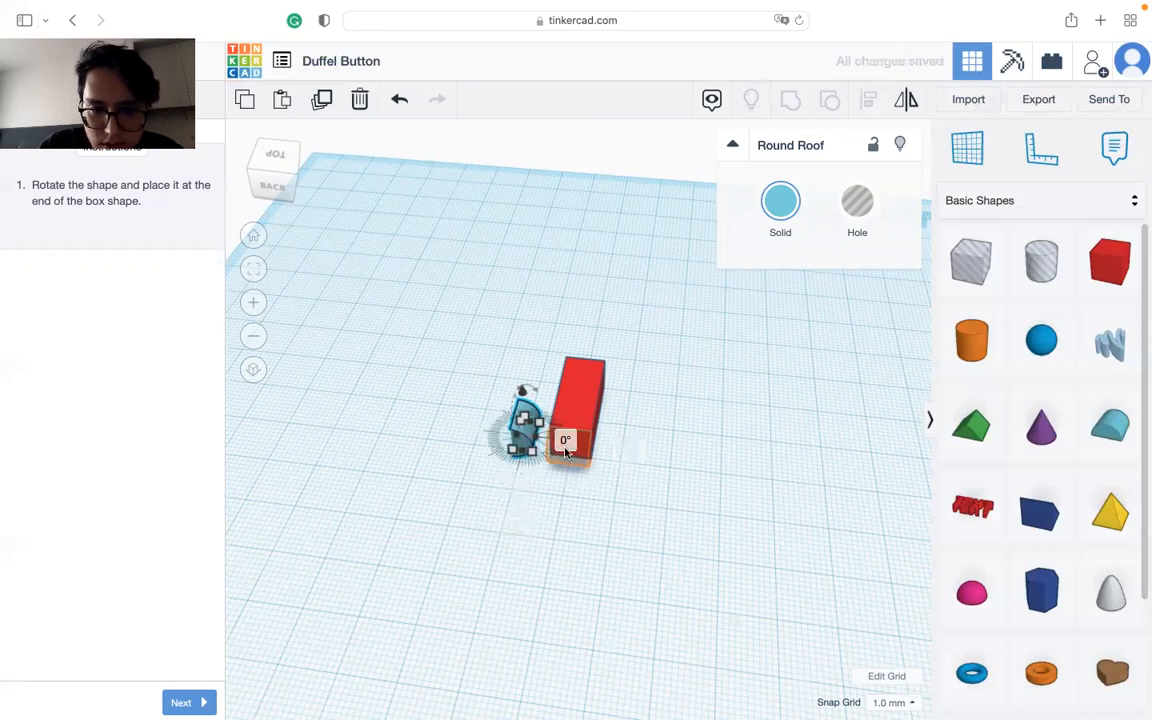
{"action": "left_click", "coordinate": [567, 443]}
{"action": "right_click_drag", "start_coordinate": [477, 463], "coordinate": [586, 481]}
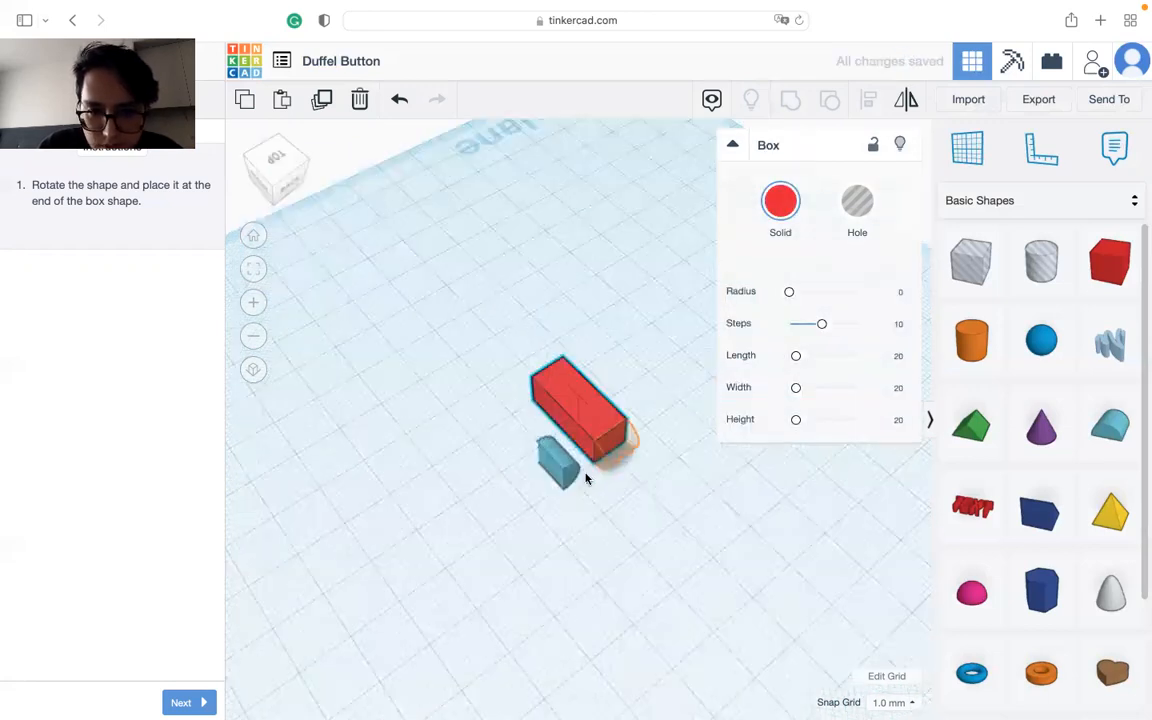
{"action": "left_click", "coordinate": [565, 477]}
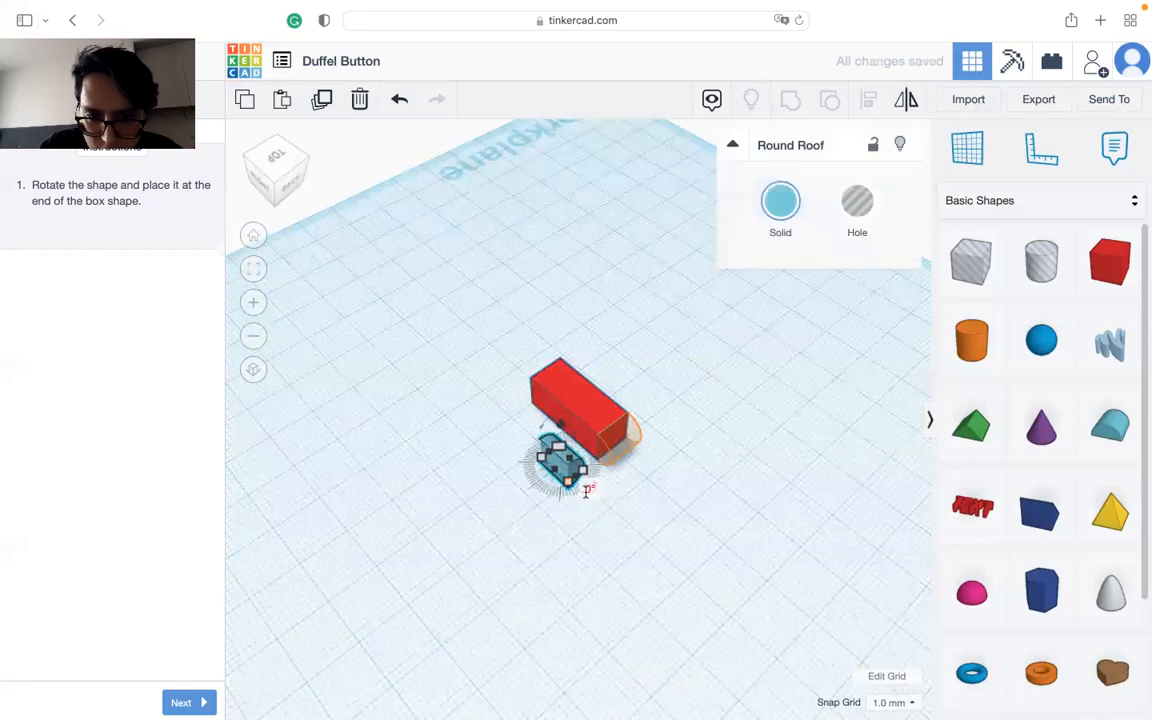
{"action": "left_click_drag", "start_coordinate": [589, 488], "coordinate": [663, 563]}
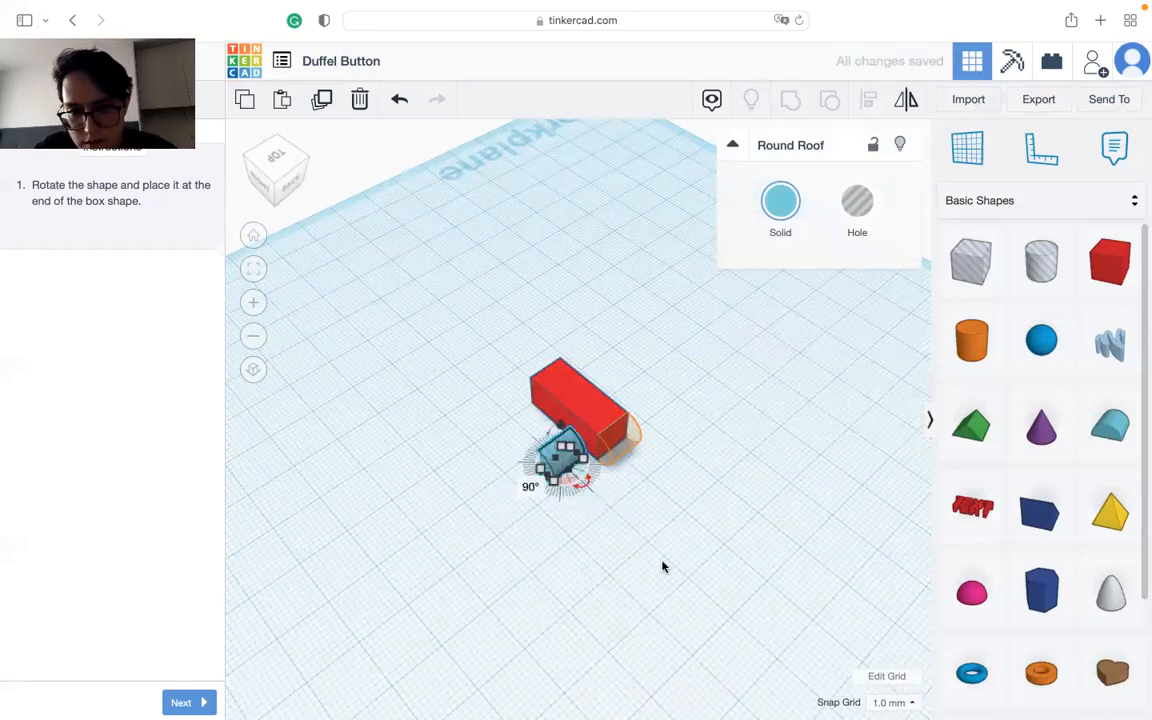
{"action": "left_click", "coordinate": [635, 530]}
{"action": "left_click_drag", "start_coordinate": [572, 461], "coordinate": [617, 450]}
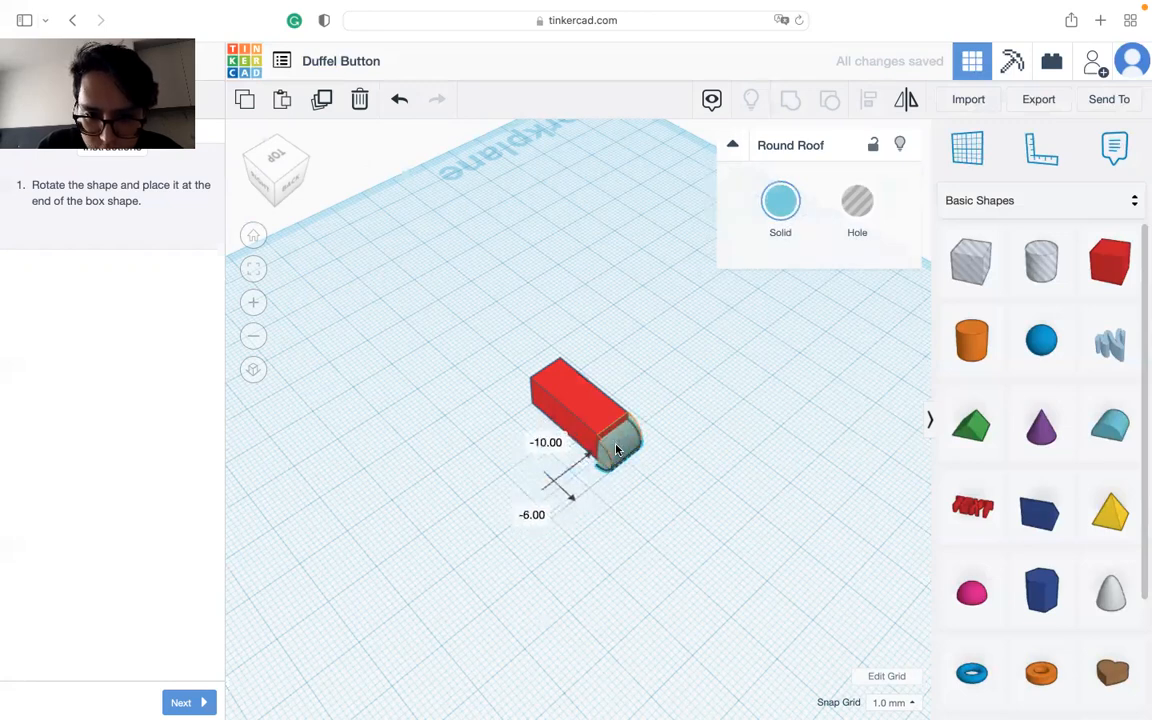
Step: Set the snap grid to 0.5 mm and raise the Round Roof 2 mm so it sits flush with the box's end
{"action": "right_click_drag", "start_coordinate": [666, 540], "coordinate": [296, 201]}
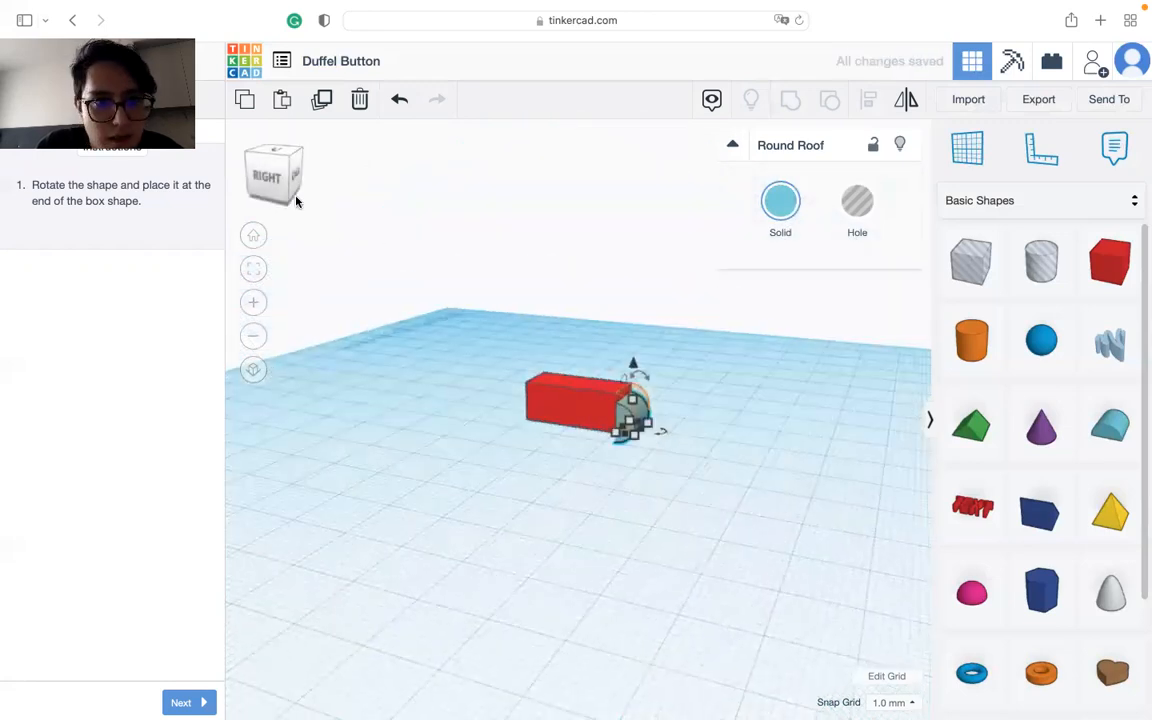
{"action": "left_click", "coordinate": [258, 183]}
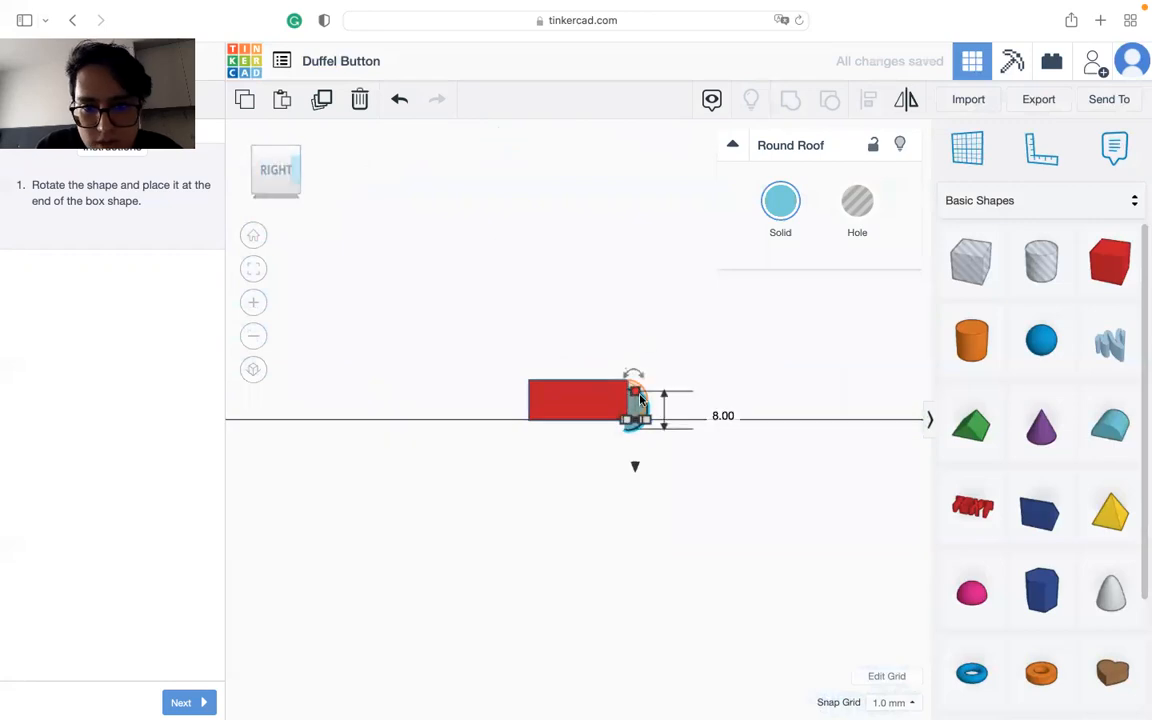
{"action": "scroll", "coordinate": [645, 390], "scroll_direction": "up", "scroll_amount": 5}
{"action": "left_click", "coordinate": [892, 702]}
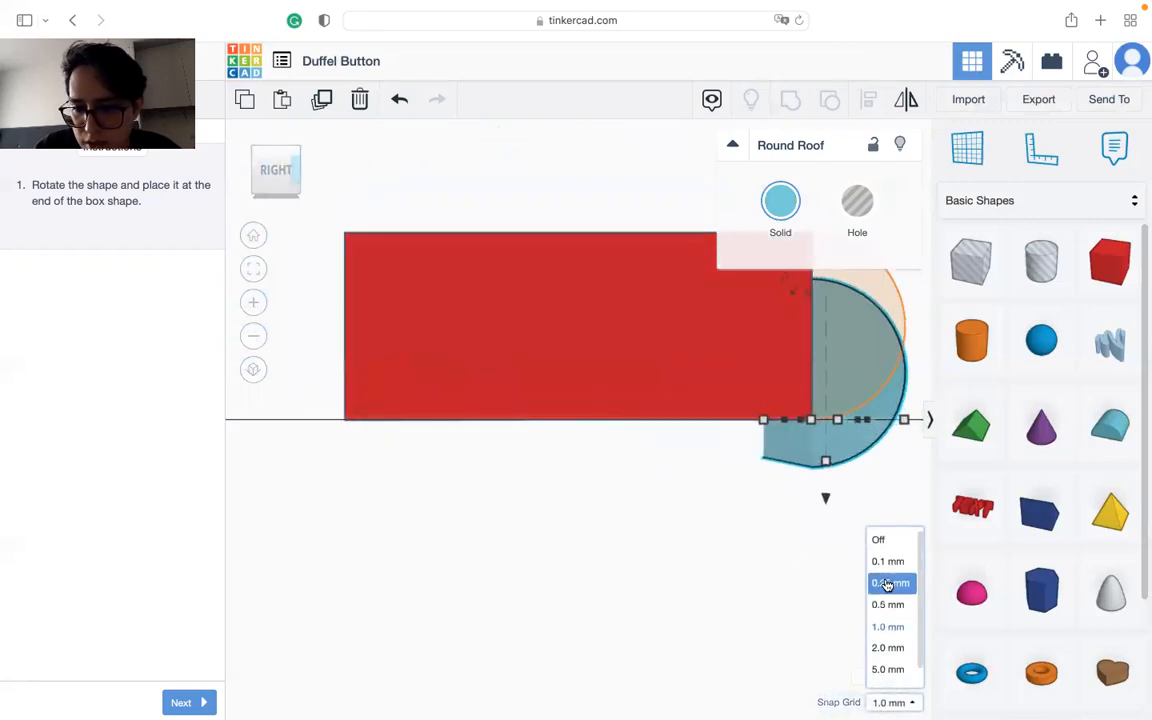
{"action": "left_click", "coordinate": [895, 603]}
{"action": "right_click_drag", "start_coordinate": [660, 585], "coordinate": [444, 466]}
{"action": "left_click", "coordinate": [278, 182]}
{"action": "middle_click_drag", "start_coordinate": [699, 425], "coordinate": [488, 499]}
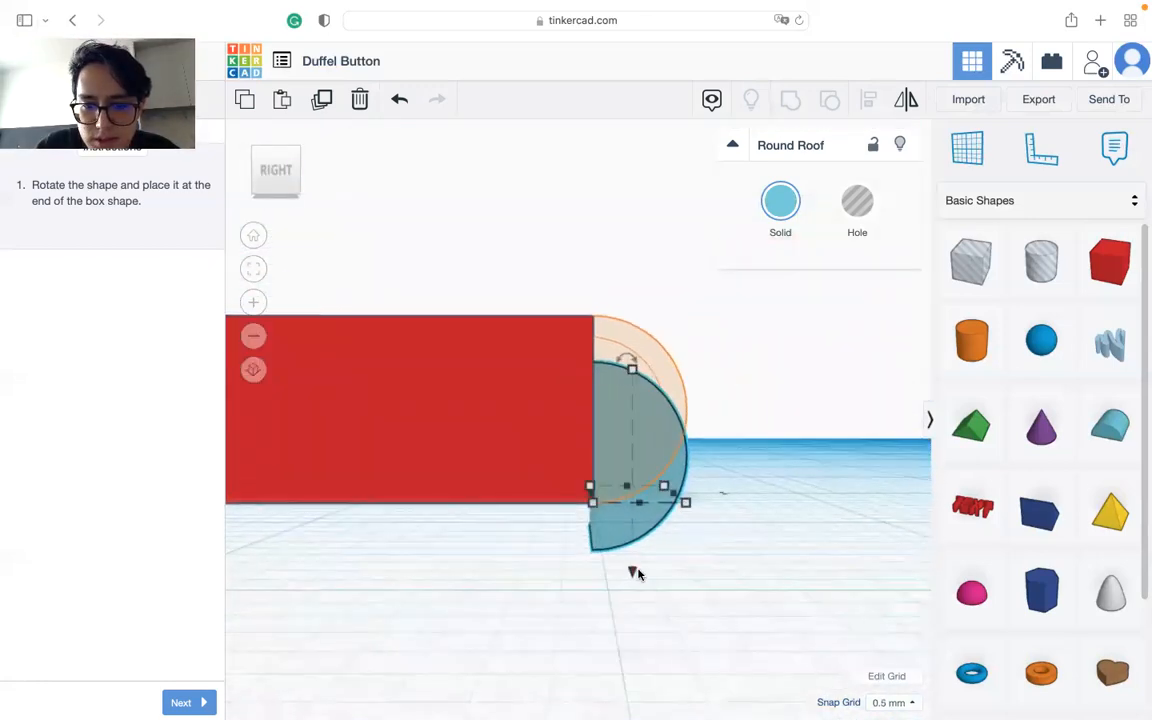
{"action": "left_click_drag", "start_coordinate": [632, 572], "coordinate": [632, 531]}
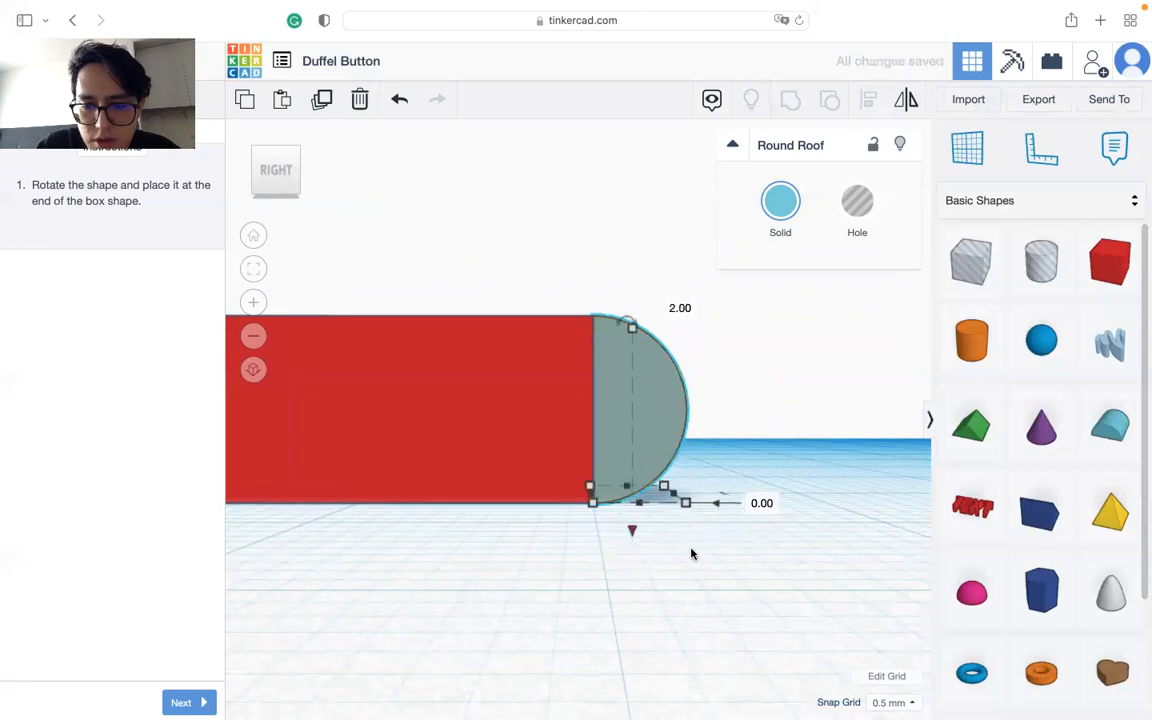
Step: Inspect the Round Roof's alignment with the box from the back, from above and at an angle
{"action": "left_click", "coordinate": [308, 177]}
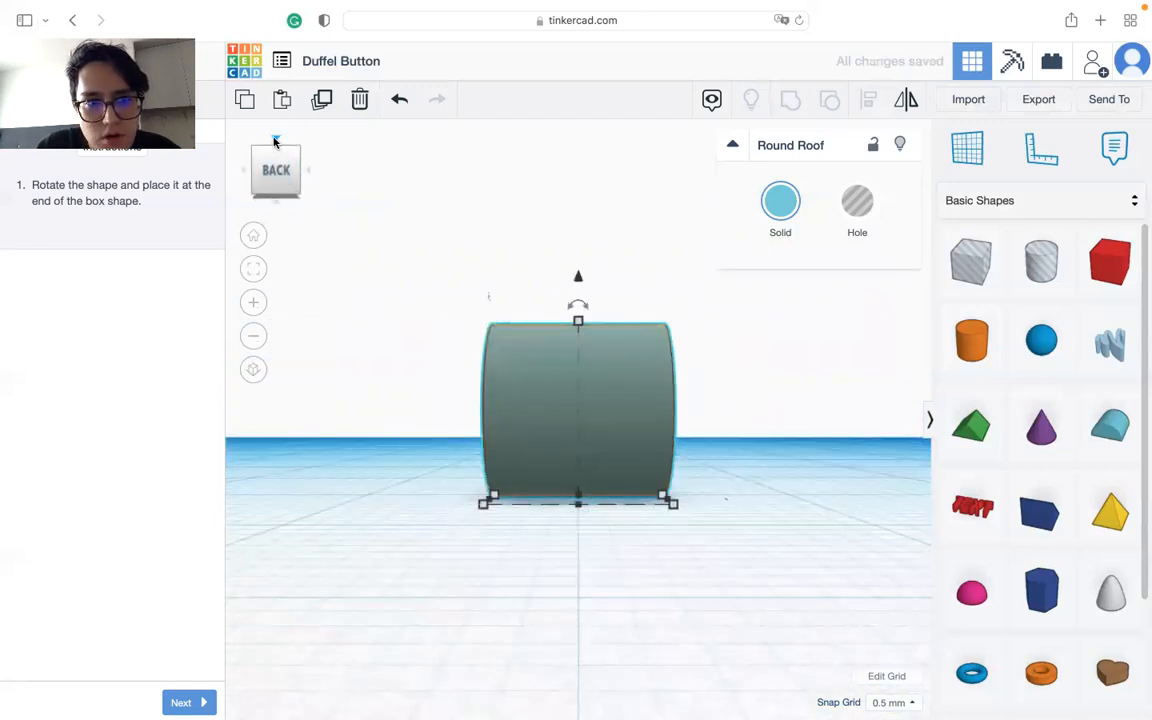
{"action": "left_click", "coordinate": [276, 138]}
{"action": "scroll", "coordinate": [360, 334], "scroll_direction": "up", "scroll_amount": 5}
{"action": "scroll", "coordinate": [365, 338], "scroll_direction": "down", "scroll_amount": 8}
{"action": "middle_click_drag", "start_coordinate": [408, 408], "coordinate": [441, 456]}
{"action": "right_click_drag", "start_coordinate": [442, 461], "coordinate": [532, 386]}
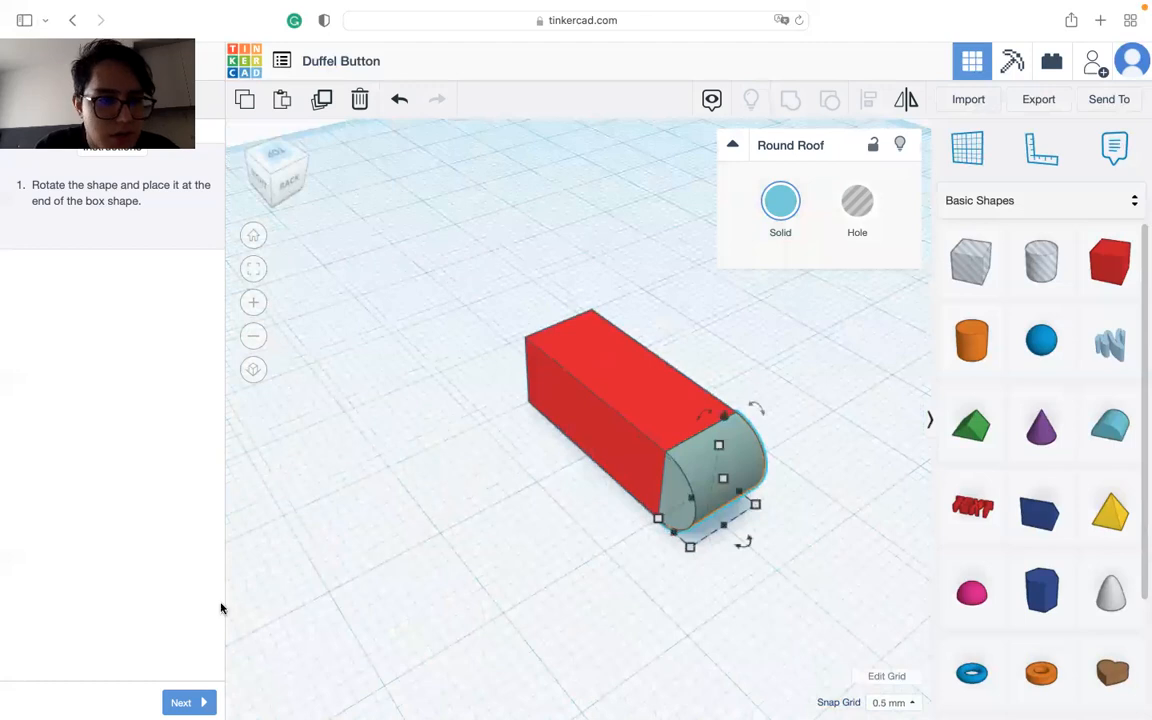
Step: Advance the lesson to the instruction on copying the Round Roof for the other end of the box
{"action": "left_click", "coordinate": [190, 702]}
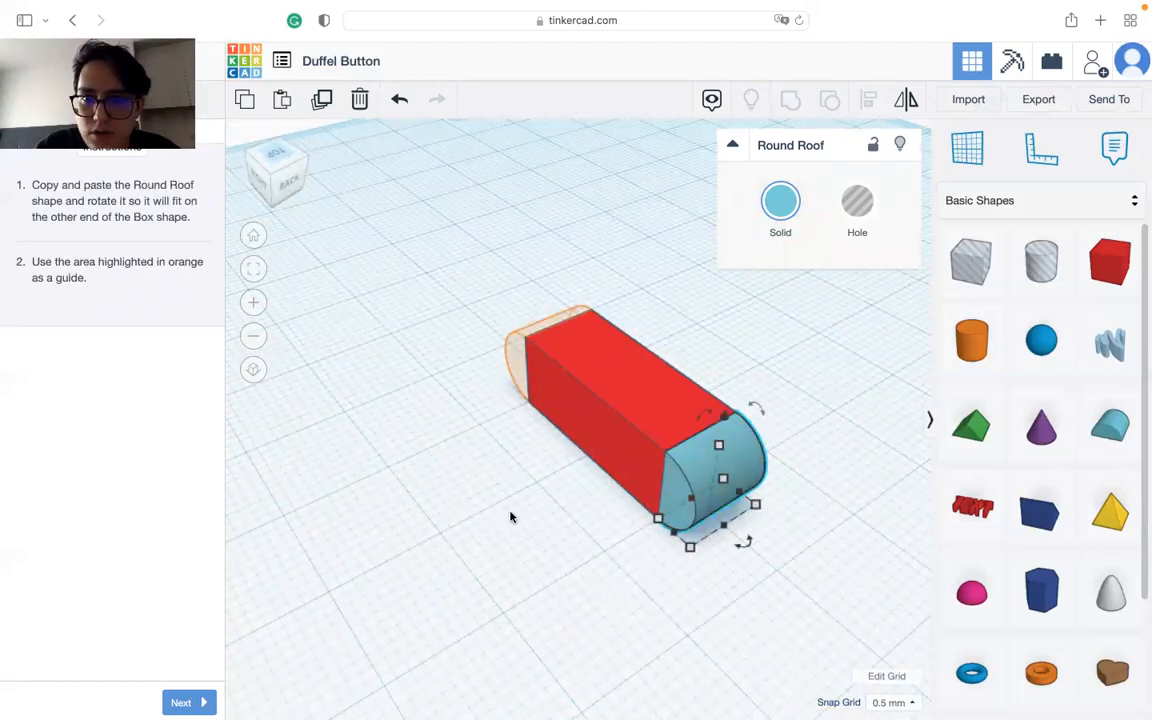
{"action": "middle_click_drag", "start_coordinate": [510, 516], "coordinate": [583, 502]}
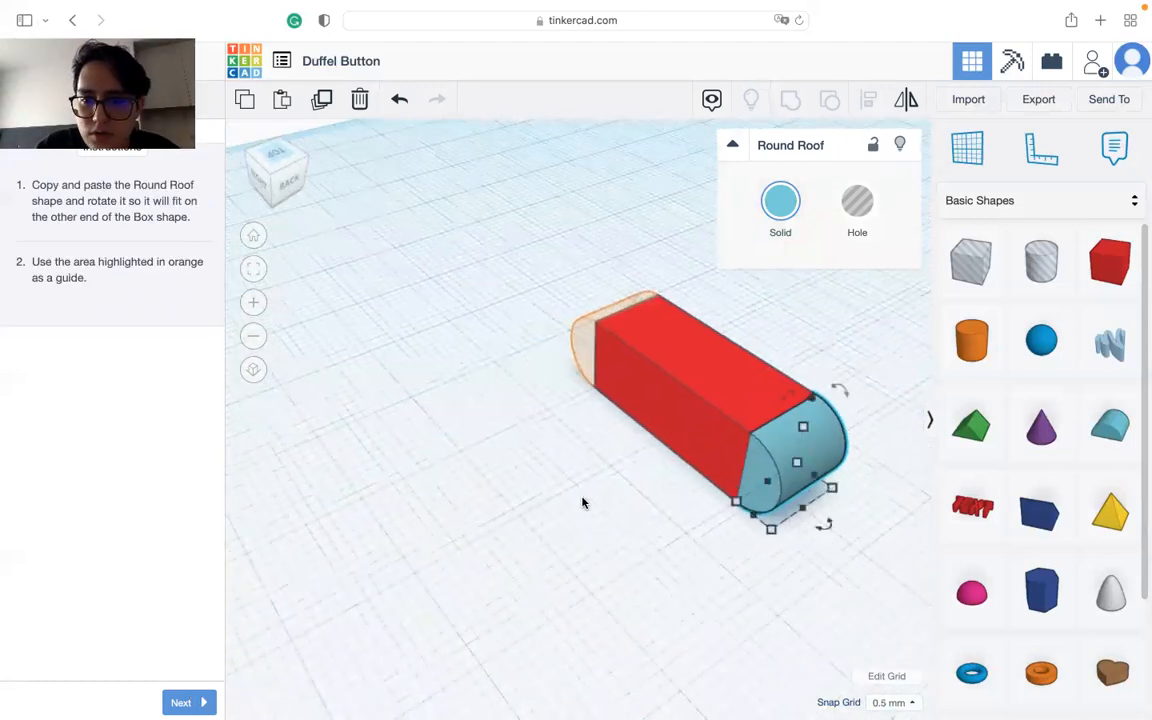
{"action": "left_click", "coordinate": [907, 102]}
{"action": "left_click", "coordinate": [828, 470]}
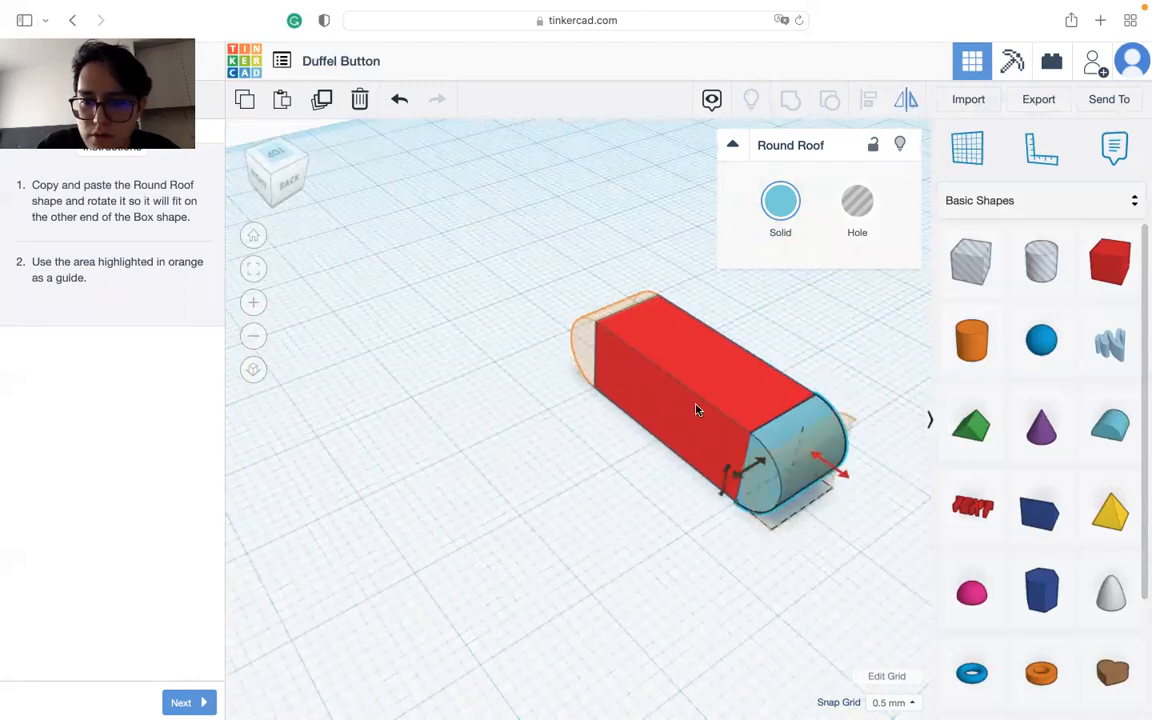
{"action": "left_click", "coordinate": [851, 478]}
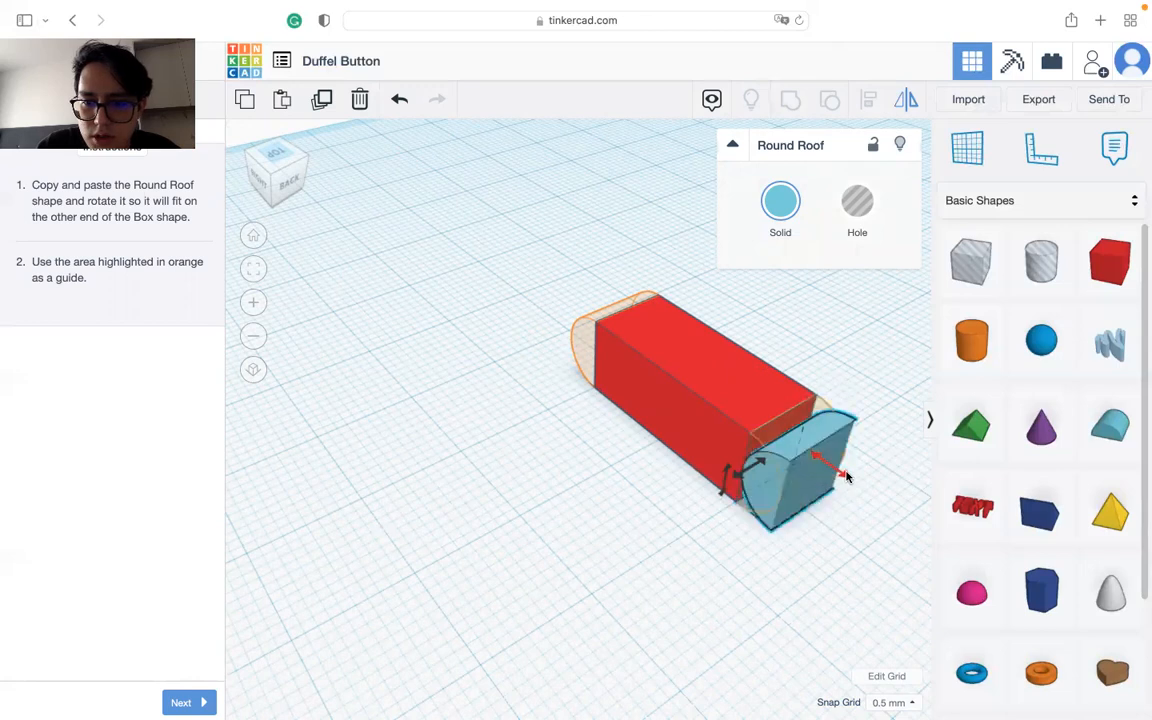
{"action": "key", "text": "ctrl+z"}
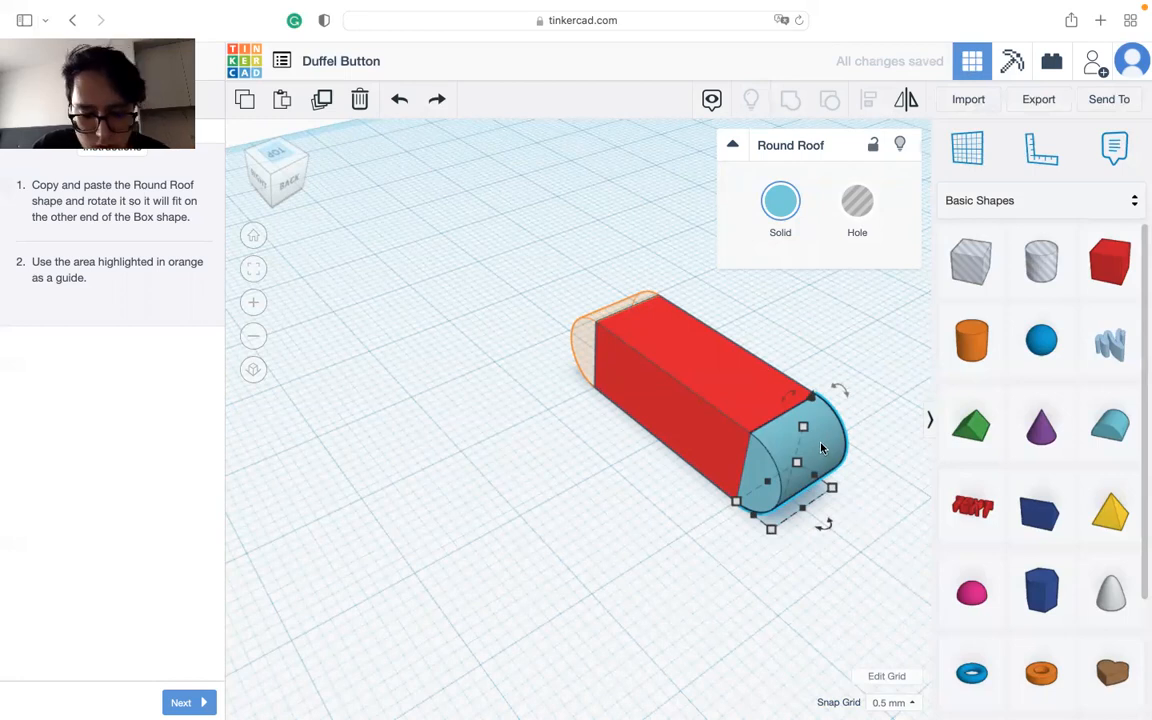
Step: Make a copy of the Round Roof near the box's outlined end and mirror it to curve away from the box
{"action": "left_click", "coordinate": [532, 393]}
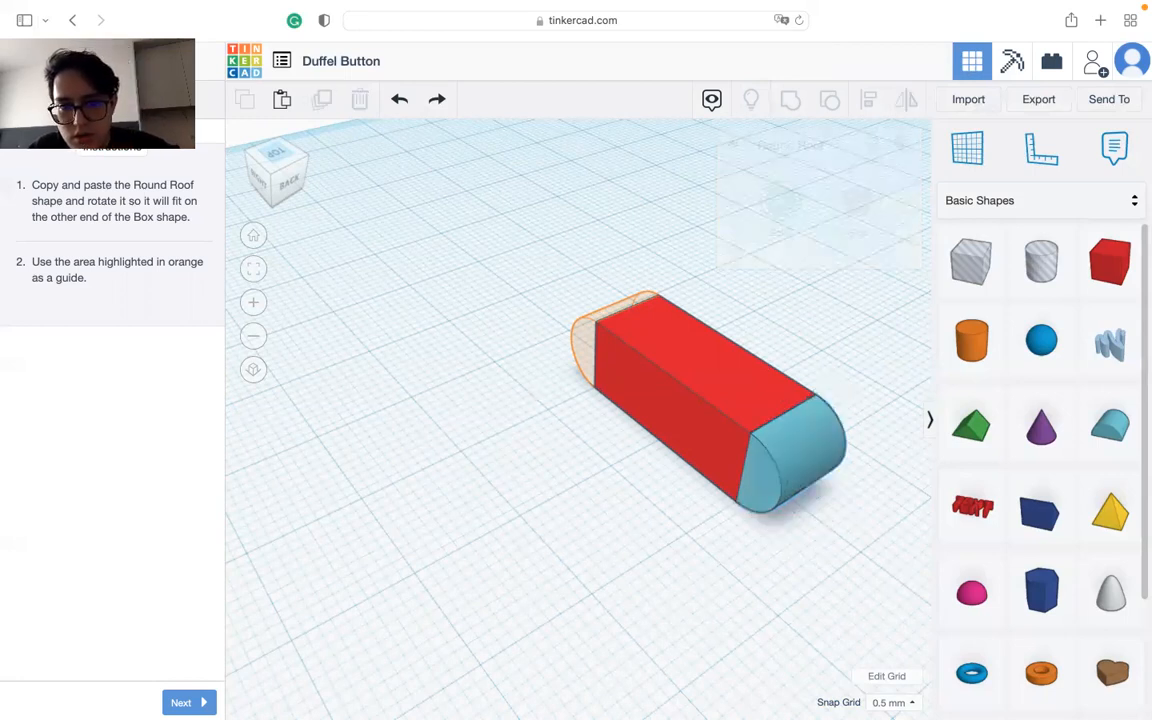
{"action": "left_click", "coordinate": [868, 392]}
{"action": "left_click_drag", "start_coordinate": [863, 419], "coordinate": [556, 300]}
{"action": "left_click", "coordinate": [903, 103]}
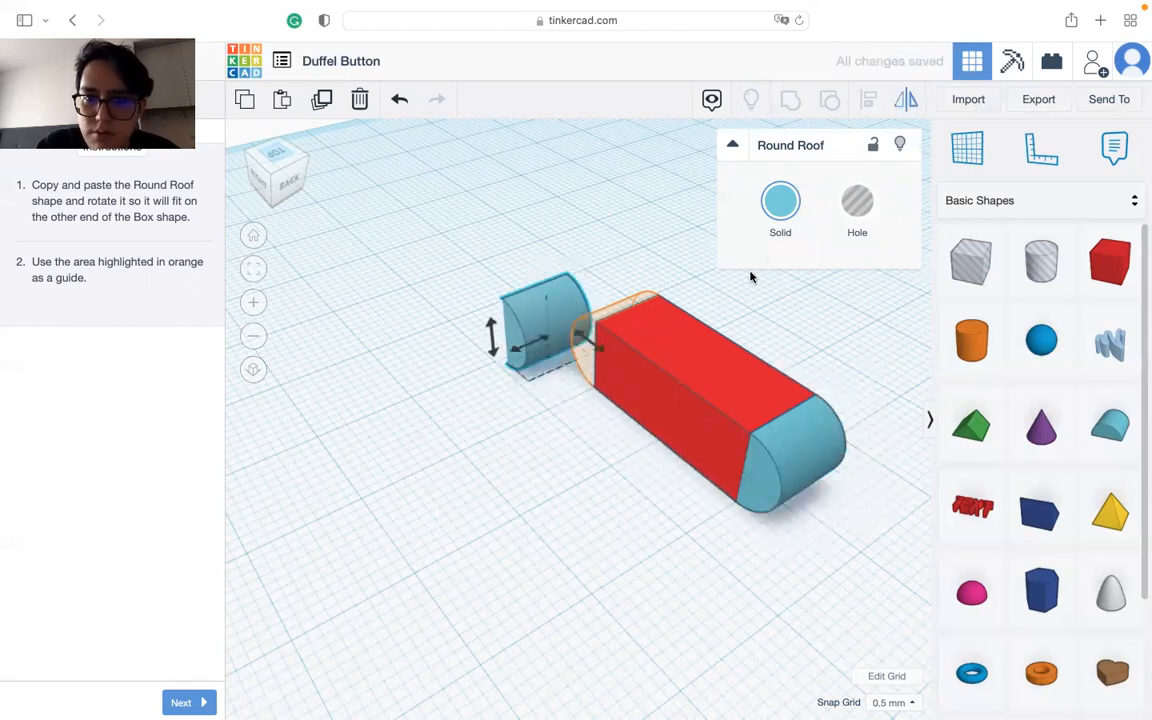
{"action": "left_click", "coordinate": [592, 343]}
{"action": "middle_click_drag", "start_coordinate": [527, 413], "coordinate": [662, 431]}
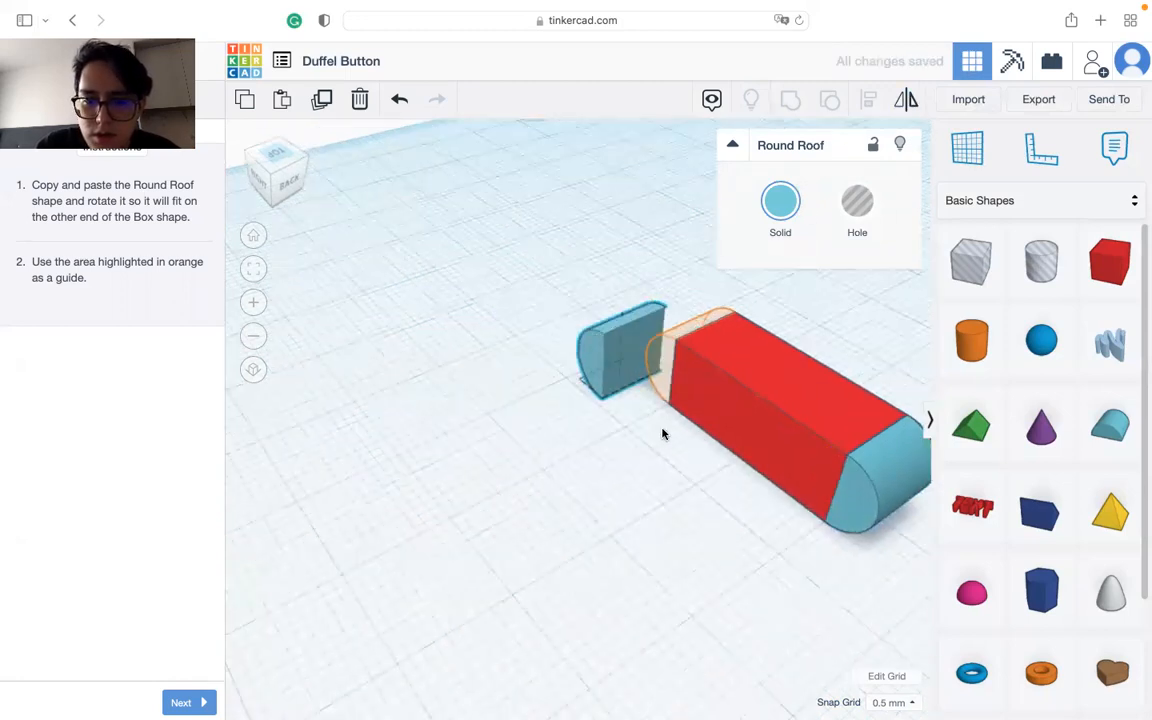
Step: Move the mirrored Round Roof into the orange outline so it closes the opposite end of the box
{"action": "left_click", "coordinate": [629, 348]}
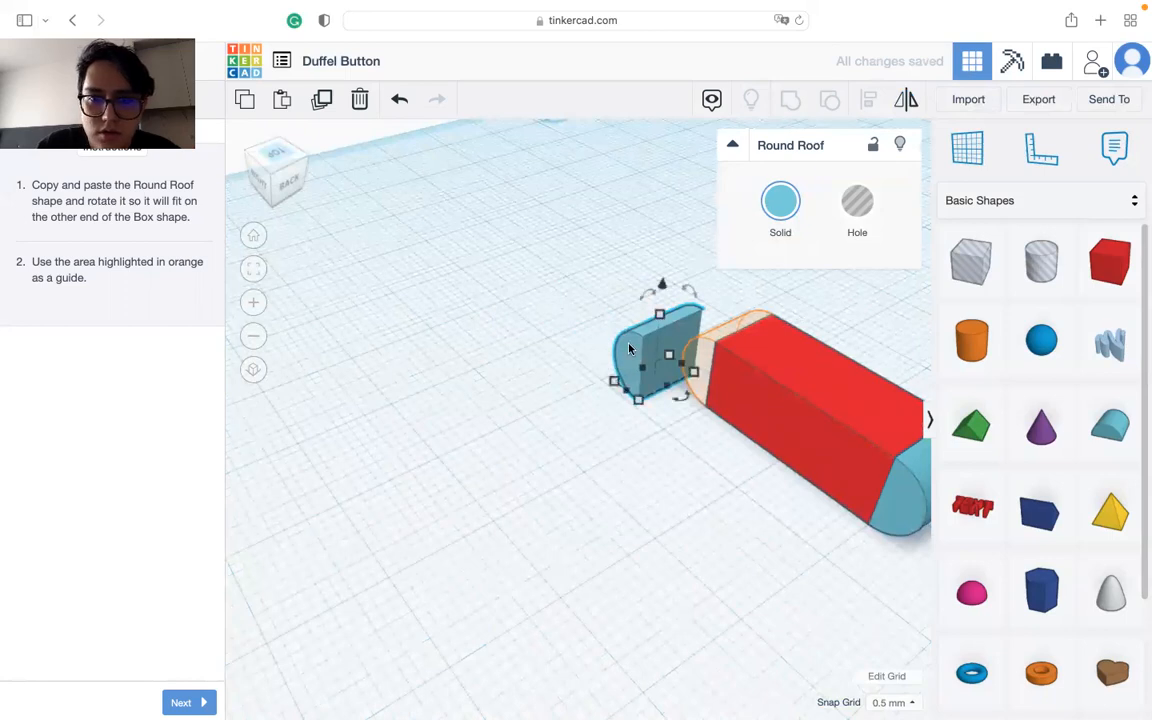
{"action": "left_click", "coordinate": [274, 156]}
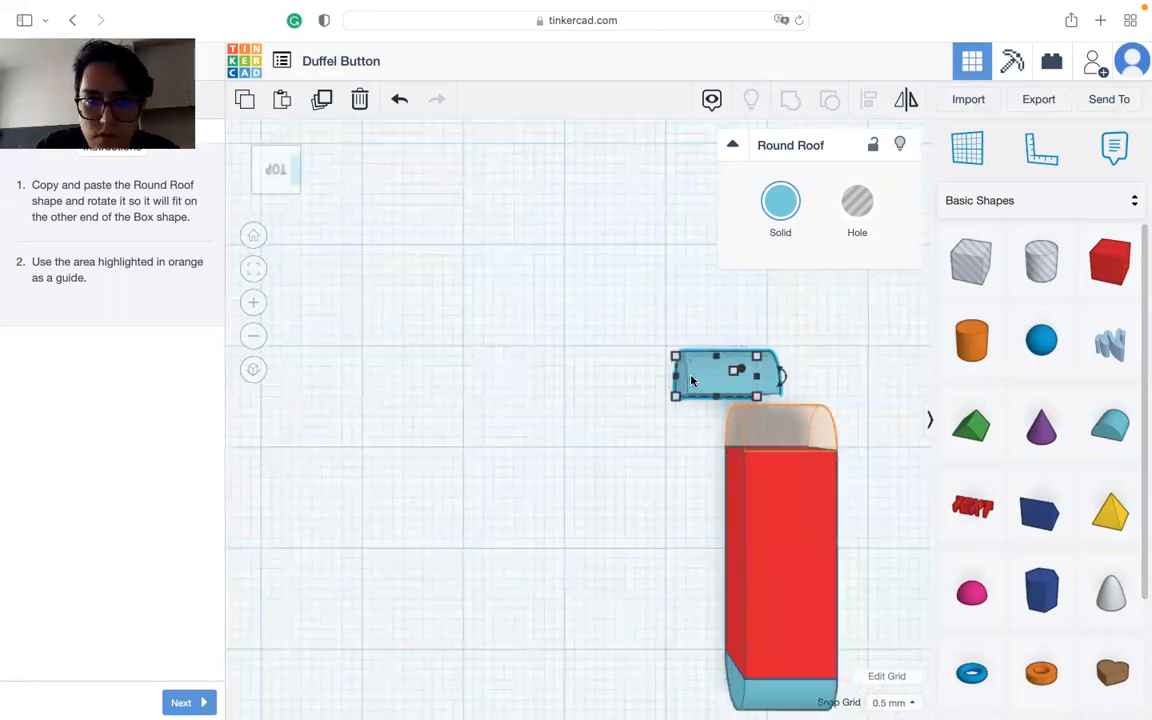
{"action": "middle_click_drag", "start_coordinate": [455, 416], "coordinate": [381, 455]}
{"action": "left_click_drag", "start_coordinate": [425, 402], "coordinate": [485, 452]}
{"action": "right_click_drag", "start_coordinate": [365, 553], "coordinate": [595, 515]}
{"action": "left_click", "coordinate": [657, 611]}
{"action": "right_click_drag", "start_coordinate": [697, 597], "coordinate": [740, 549]}
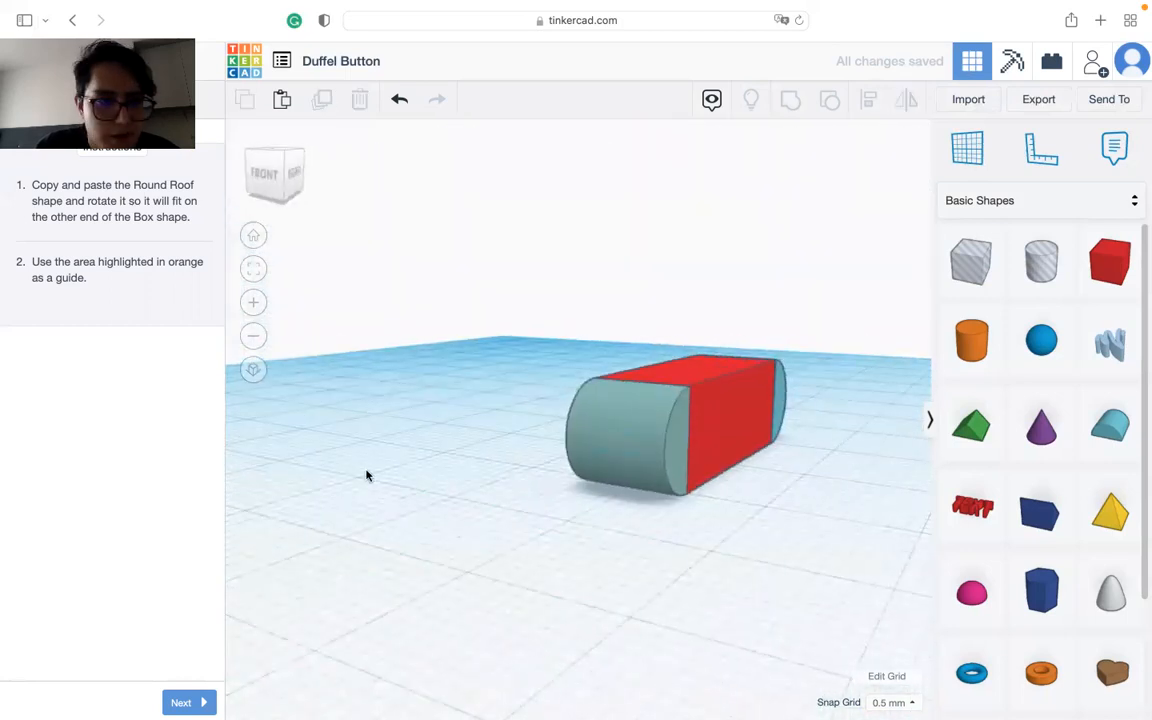
Step: Advance the lesson, place a Cylinder on the workplane in front of the box and go on to the scaling instruction
{"action": "left_click", "coordinate": [200, 698]}
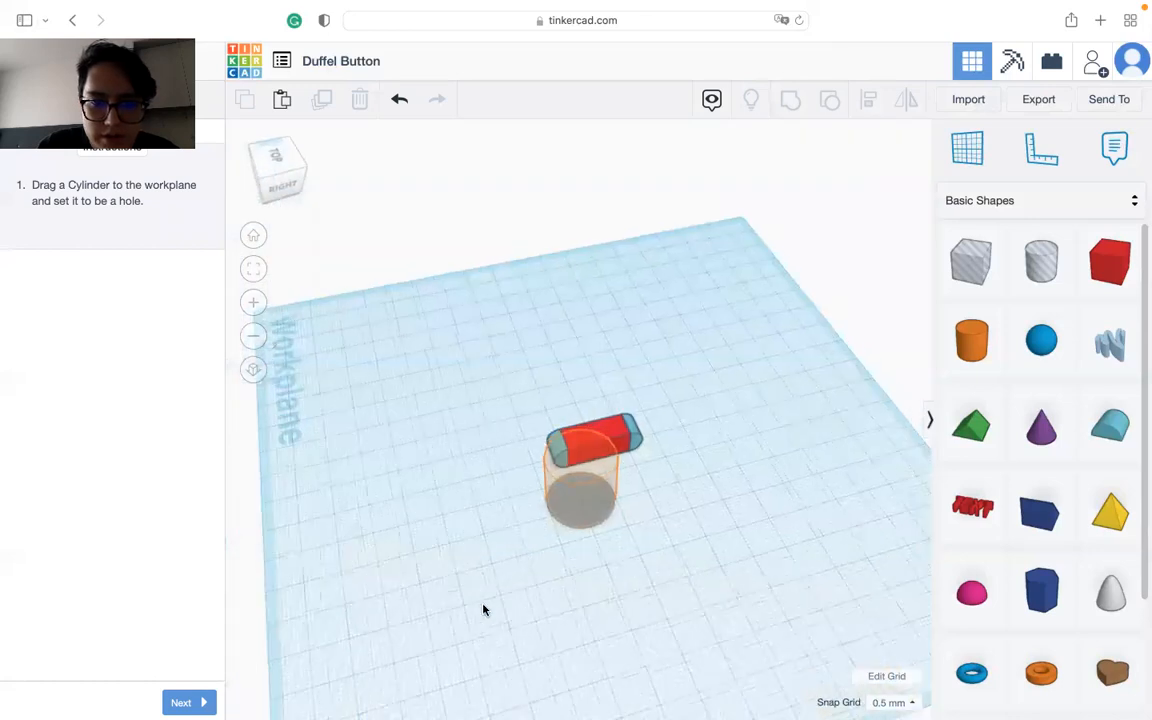
{"action": "left_click_drag", "start_coordinate": [971, 340], "coordinate": [606, 510]}
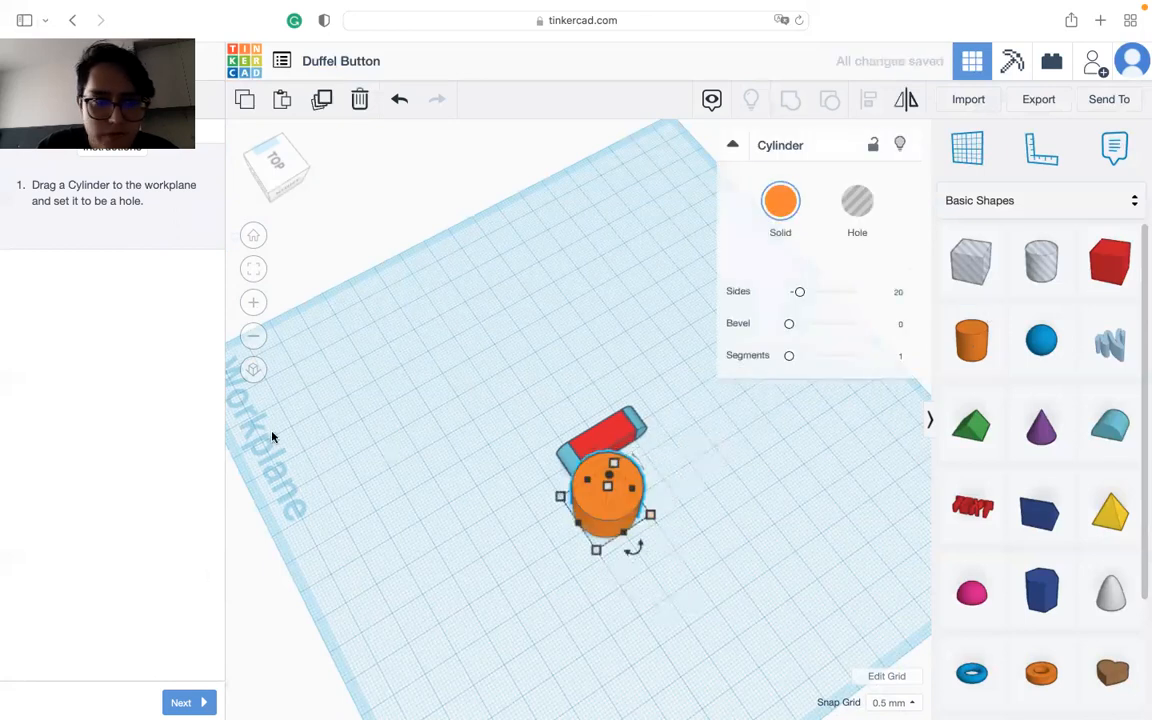
{"action": "left_click", "coordinate": [184, 702]}
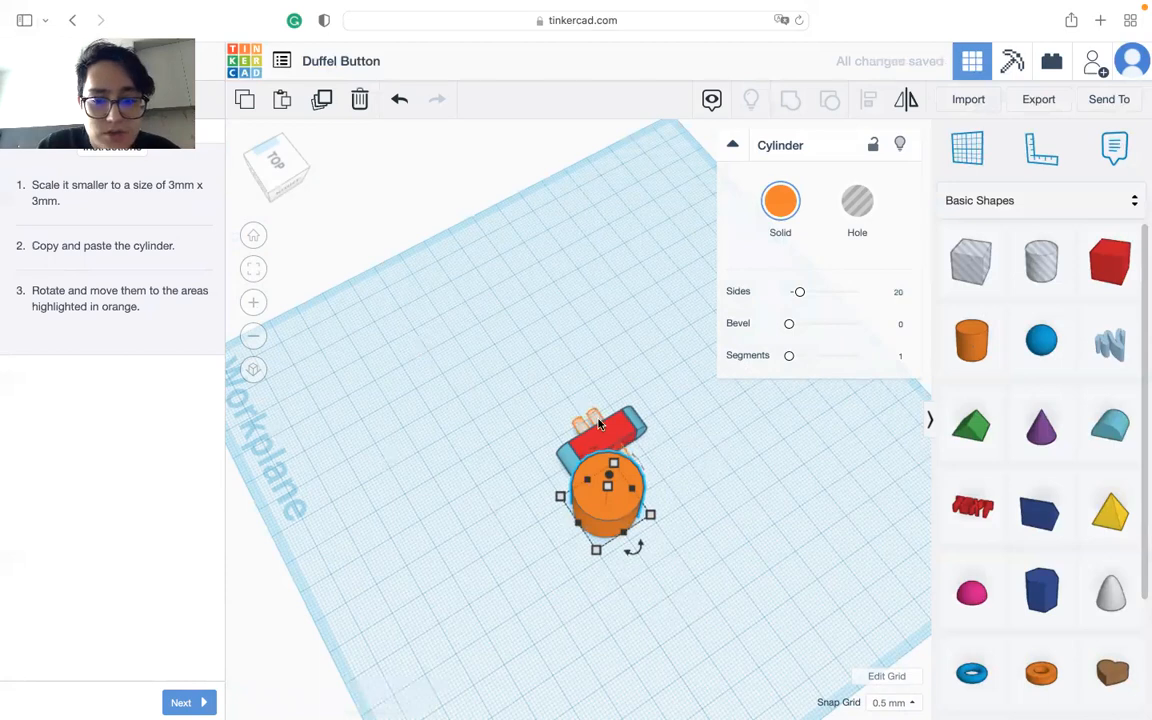
Step: Set the cylinder's footprint to 3 x 3 mm
{"action": "mouse_move", "coordinate": [597, 549]}
{"action": "left_click", "coordinate": [514, 563]}
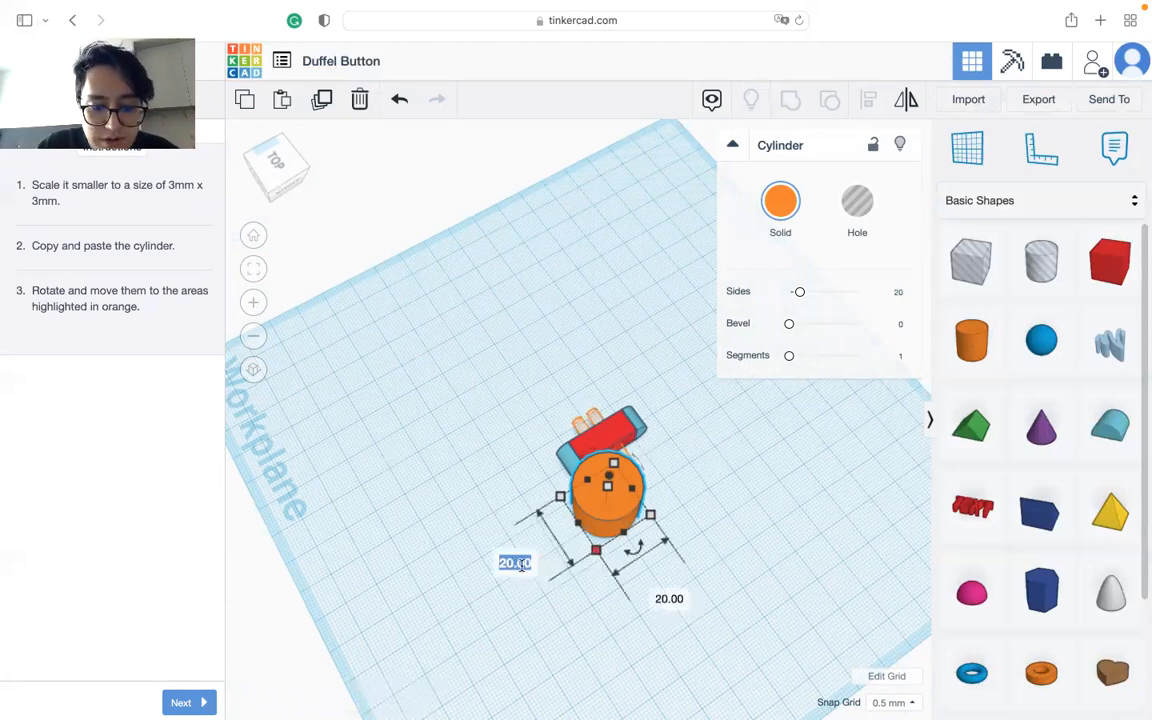
{"action": "type", "text": "3"}
{"action": "key", "text": "Tab"}
{"action": "type", "text": "3"}
{"action": "key", "text": "Return"}
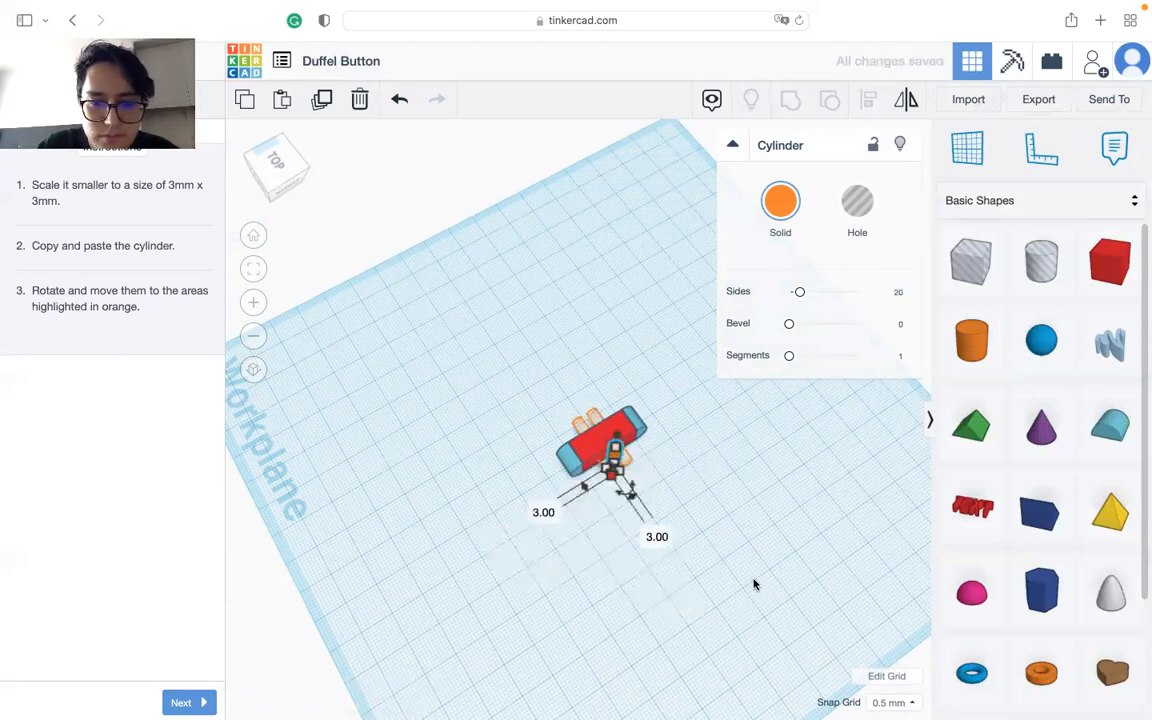
{"action": "left_click", "coordinate": [778, 491]}
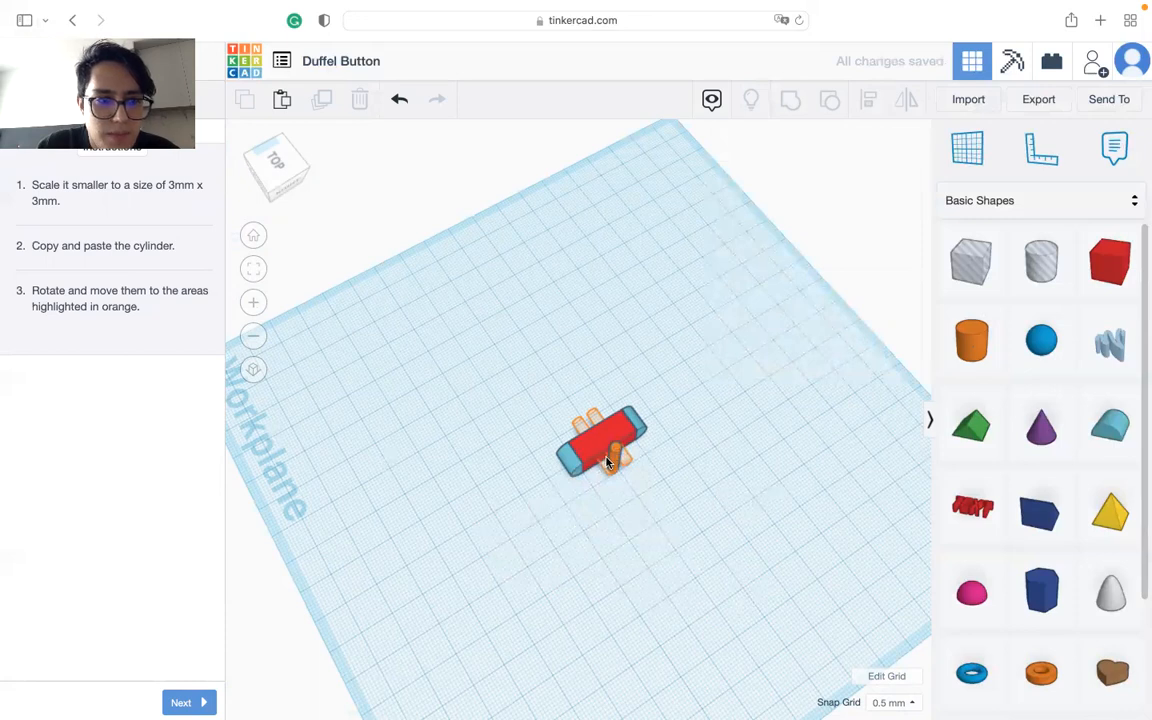
Step: Rotate the upright cylinder until it lies horizontally across the width of the box
{"action": "scroll", "coordinate": [606, 462], "scroll_direction": "up", "scroll_amount": 10}
{"action": "scroll", "coordinate": [632, 478], "scroll_direction": "down", "scroll_amount": 5}
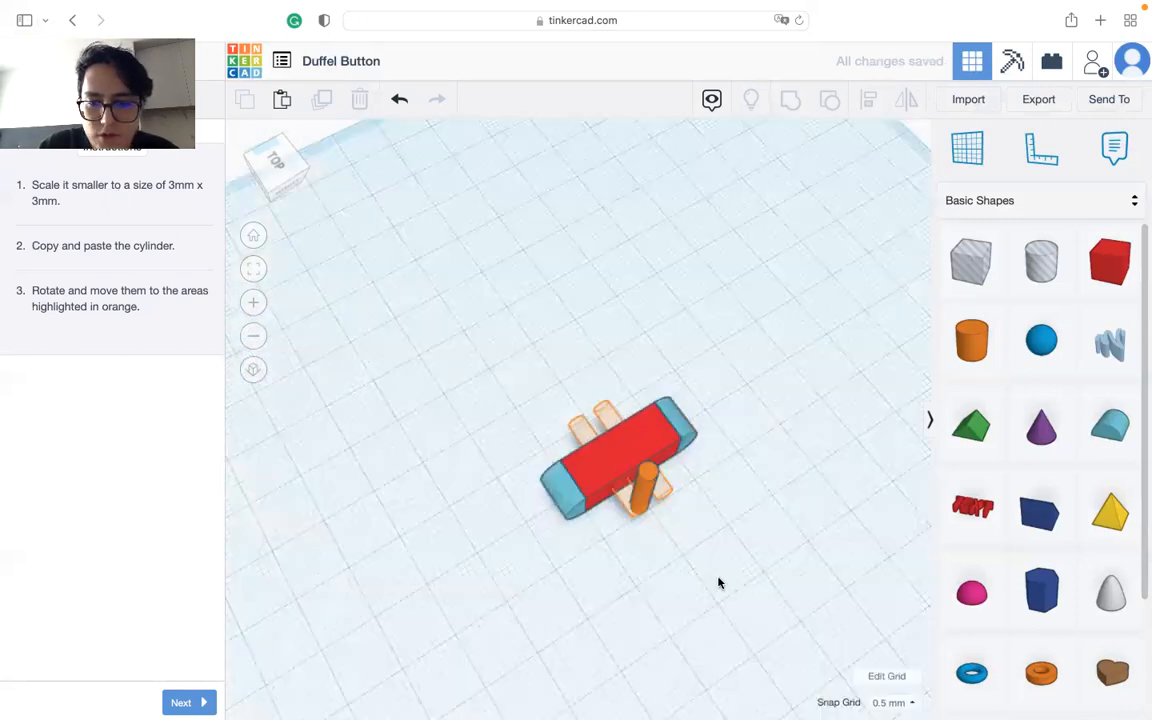
{"action": "right_click_drag", "start_coordinate": [643, 483], "coordinate": [664, 452]}
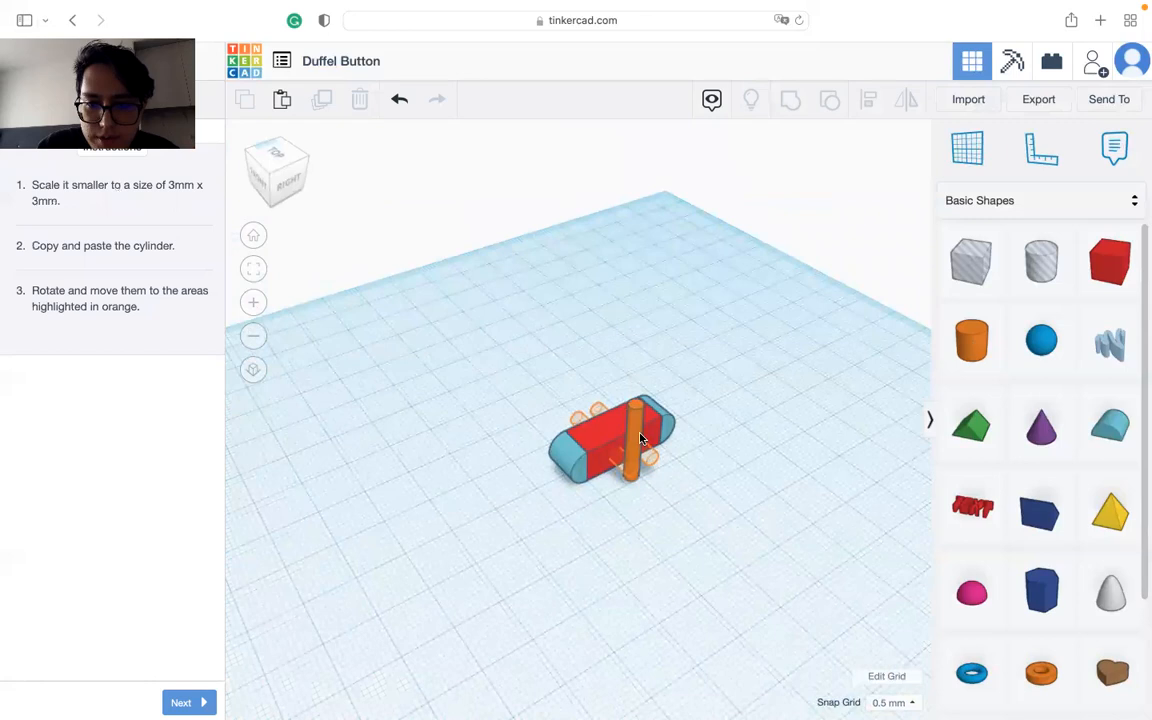
{"action": "left_click", "coordinate": [632, 472]}
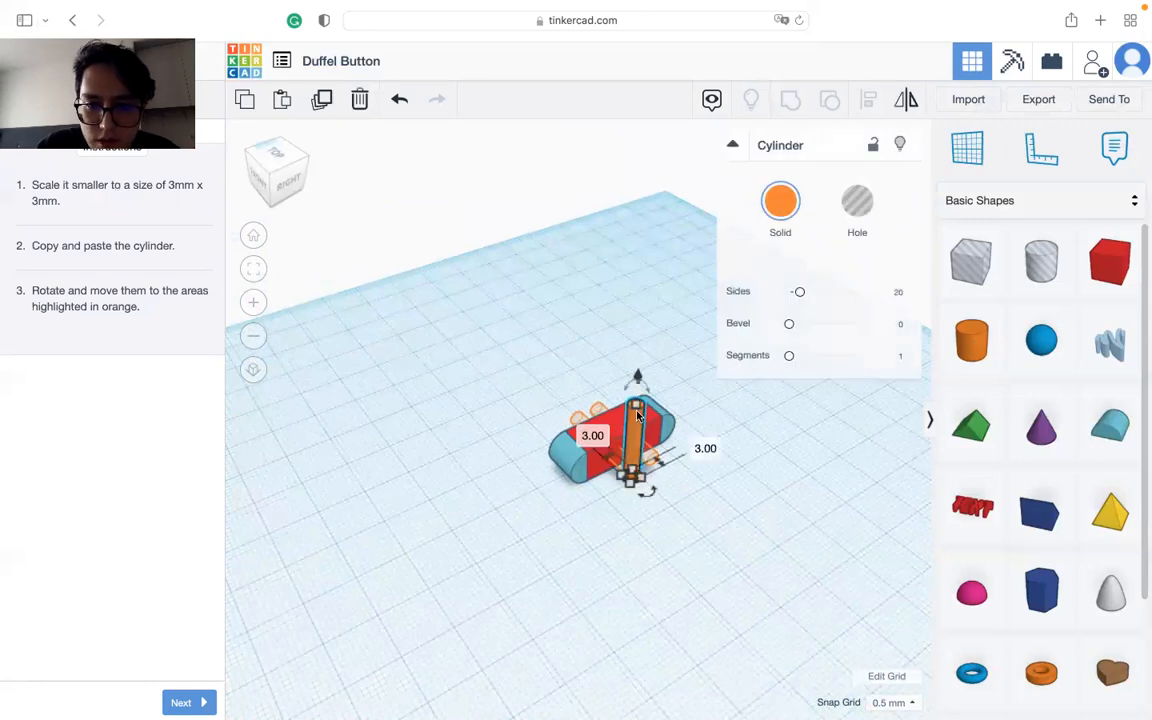
{"action": "right_click_drag", "start_coordinate": [643, 415], "coordinate": [660, 352]}
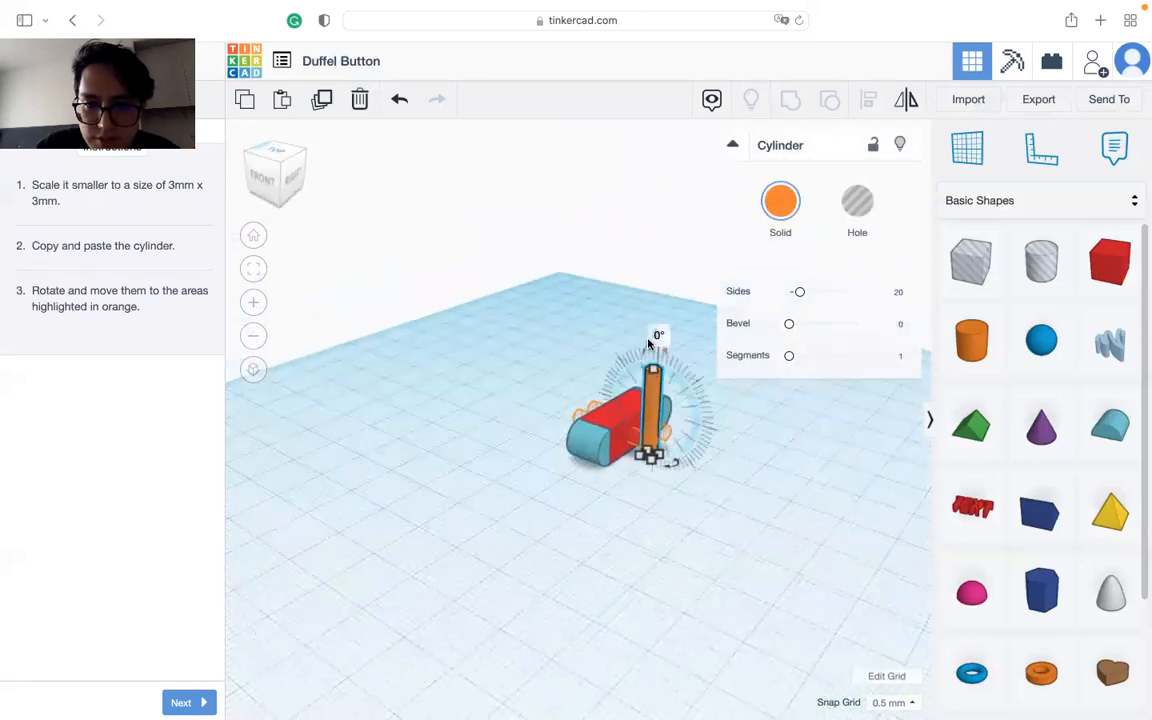
{"action": "left_click", "coordinate": [664, 346]}
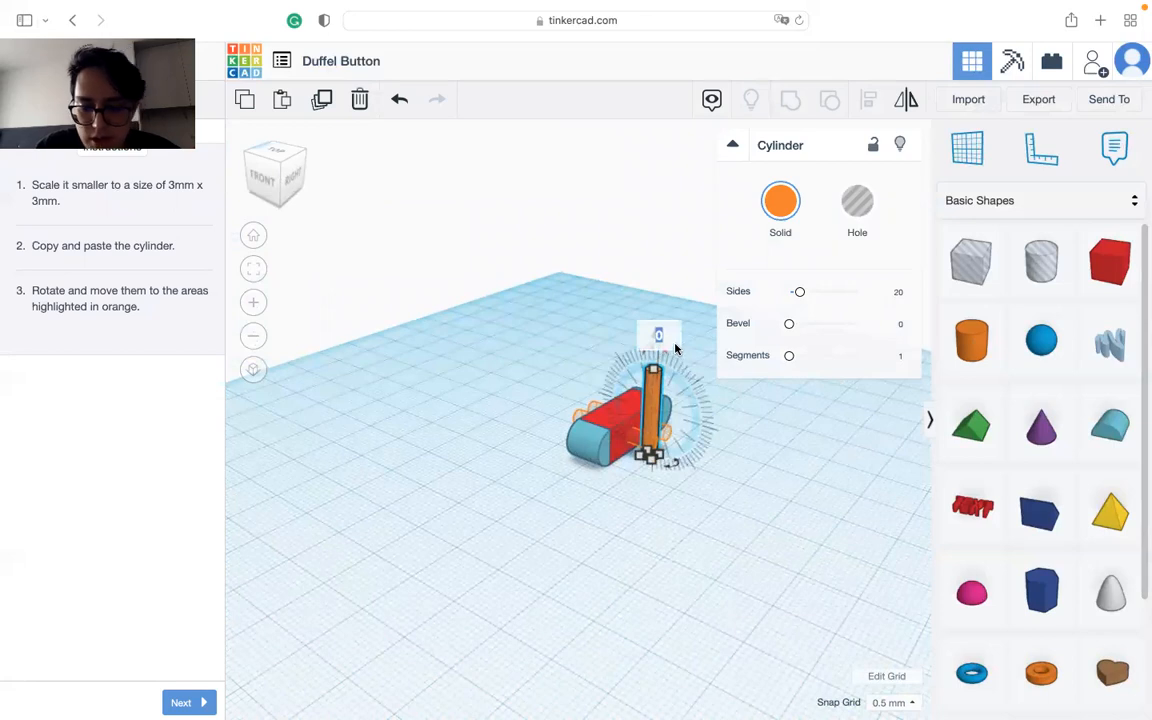
{"action": "left_click", "coordinate": [671, 347]}
{"action": "left_click", "coordinate": [664, 459]}
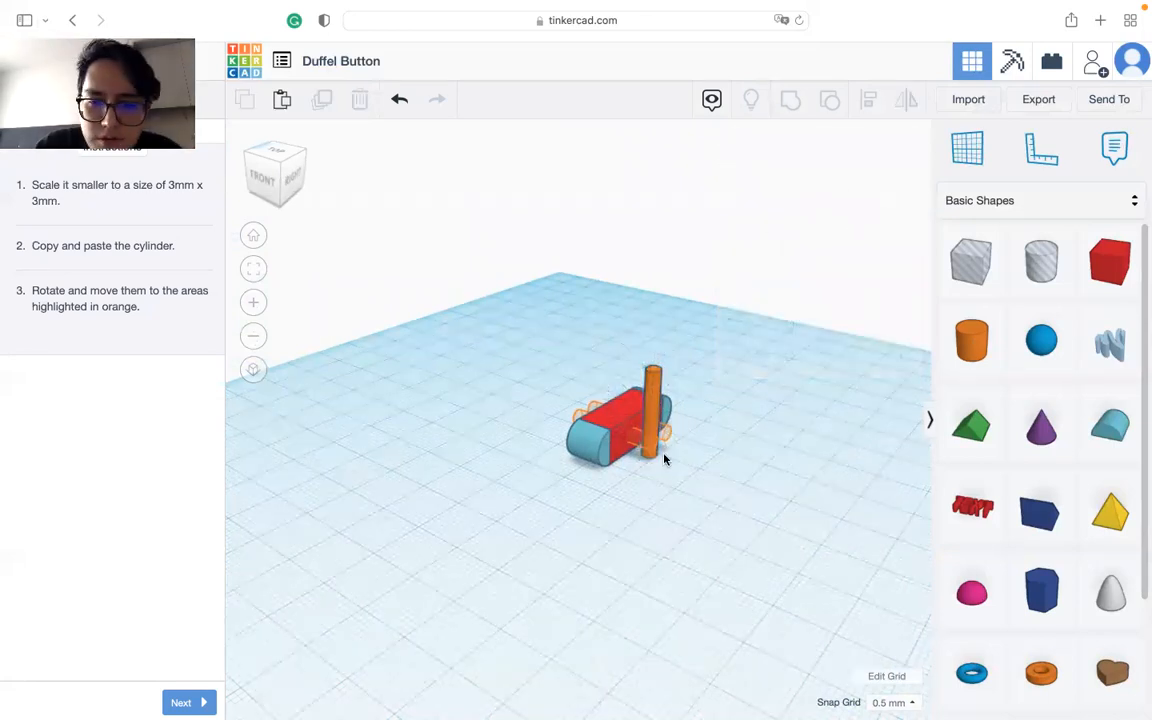
{"action": "left_click", "coordinate": [652, 400]}
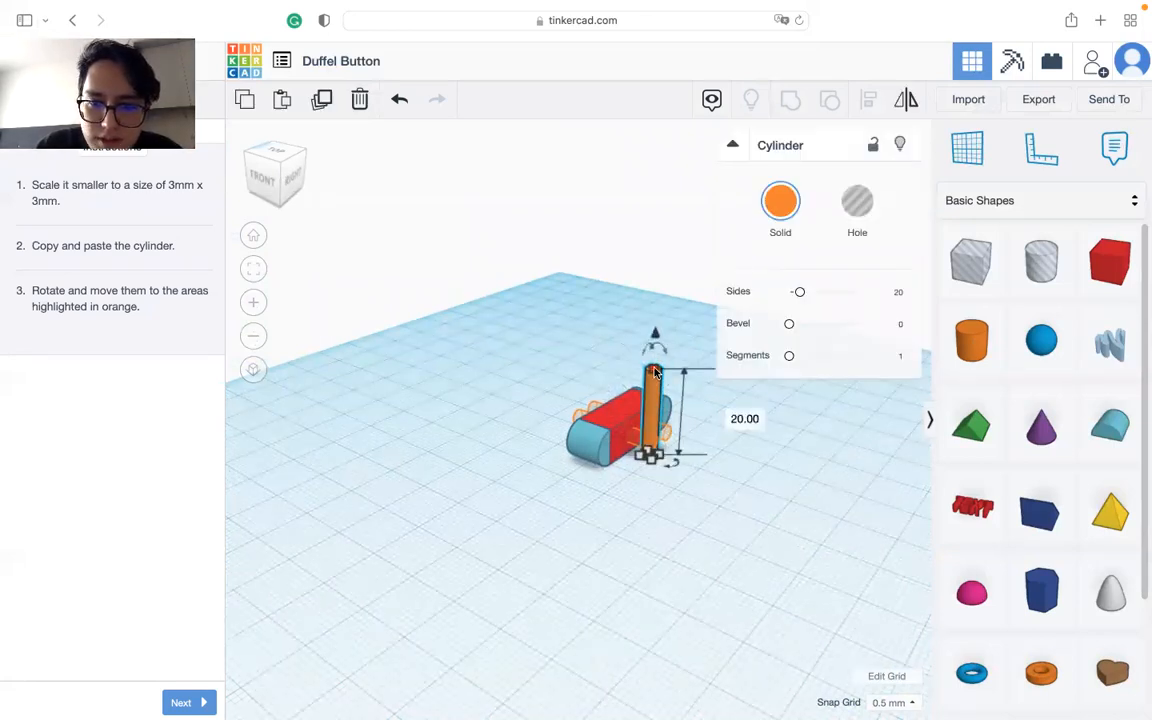
{"action": "left_click", "coordinate": [660, 346]}
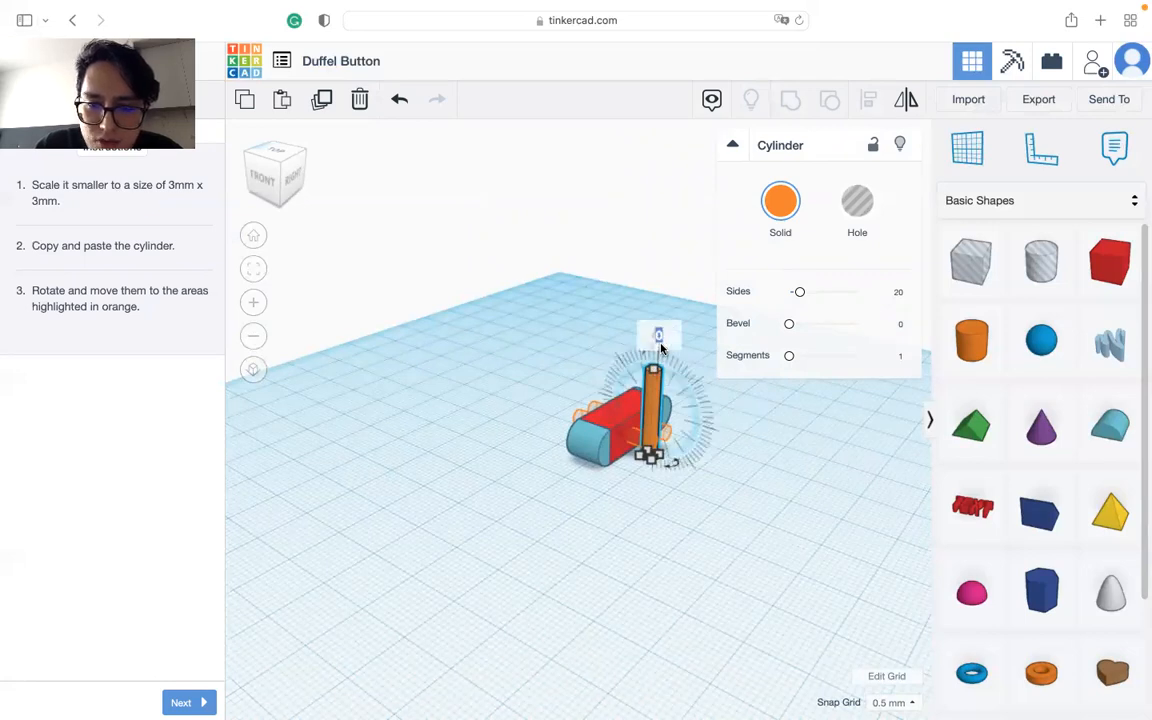
{"action": "left_click_drag", "start_coordinate": [659, 350], "coordinate": [632, 431]}
{"action": "mouse_move", "coordinate": [699, 432]}
Step: Lower the horizontal cylinder to the height of the outlined hole positions in the box's side
{"action": "left_click", "coordinate": [270, 185]}
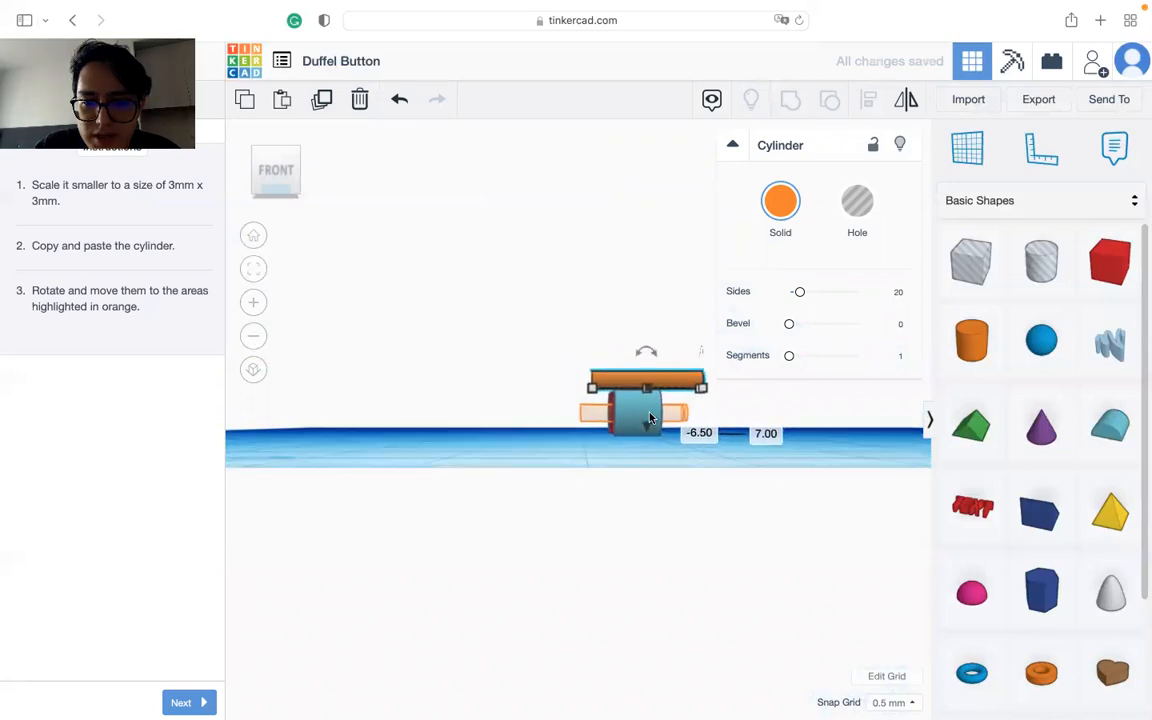
{"action": "scroll", "coordinate": [686, 415], "scroll_direction": "up", "scroll_amount": 3}
{"action": "left_click_drag", "start_coordinate": [686, 415], "coordinate": [682, 465]}
{"action": "right_click_drag", "start_coordinate": [565, 452], "coordinate": [447, 463]}
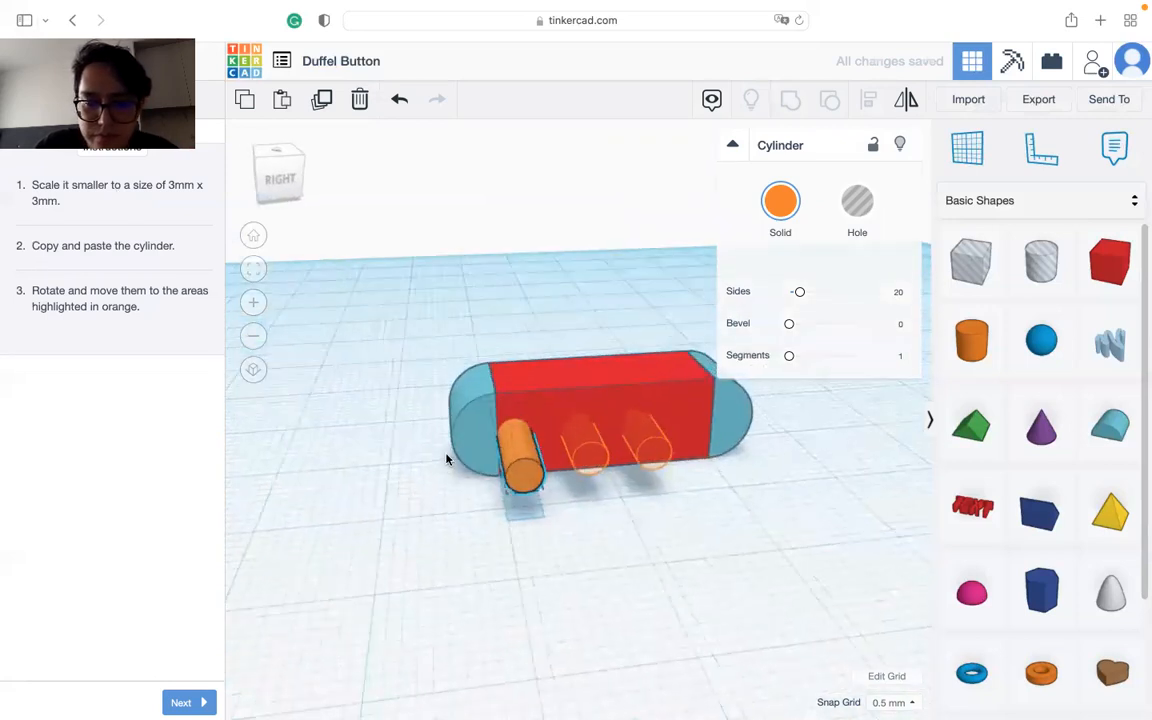
Step: Duplicate the cylinder twice along the box's side, placing the copies on the two outlined hole positions
{"action": "left_click", "coordinate": [283, 175]}
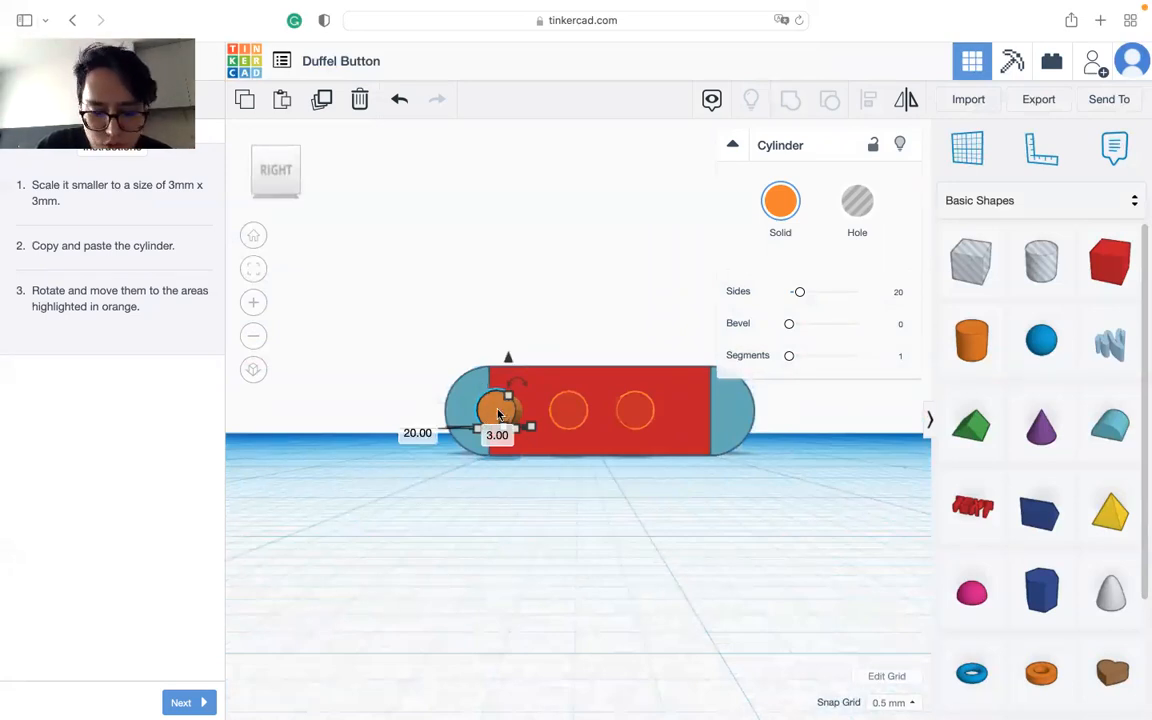
{"action": "left_click_drag", "start_coordinate": [498, 415], "coordinate": [576, 406]}
{"action": "key", "text": "super+z"}
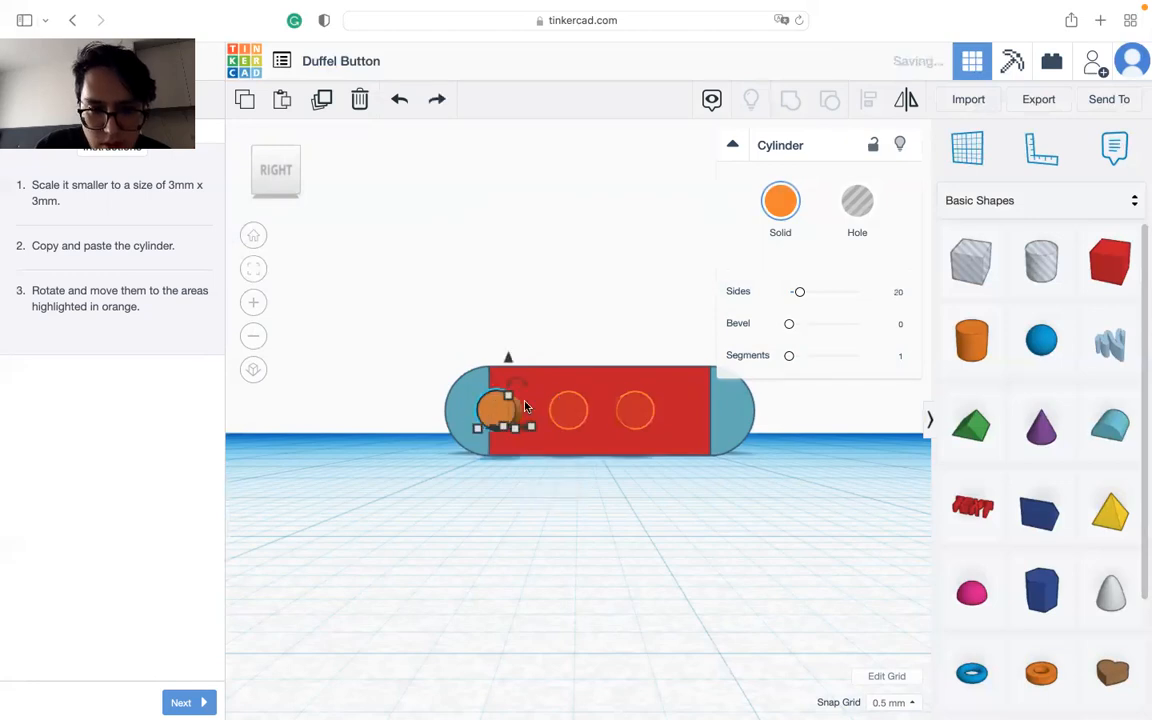
{"action": "left_click_drag", "start_coordinate": [497, 416], "coordinate": [570, 419], "text": "alt"}
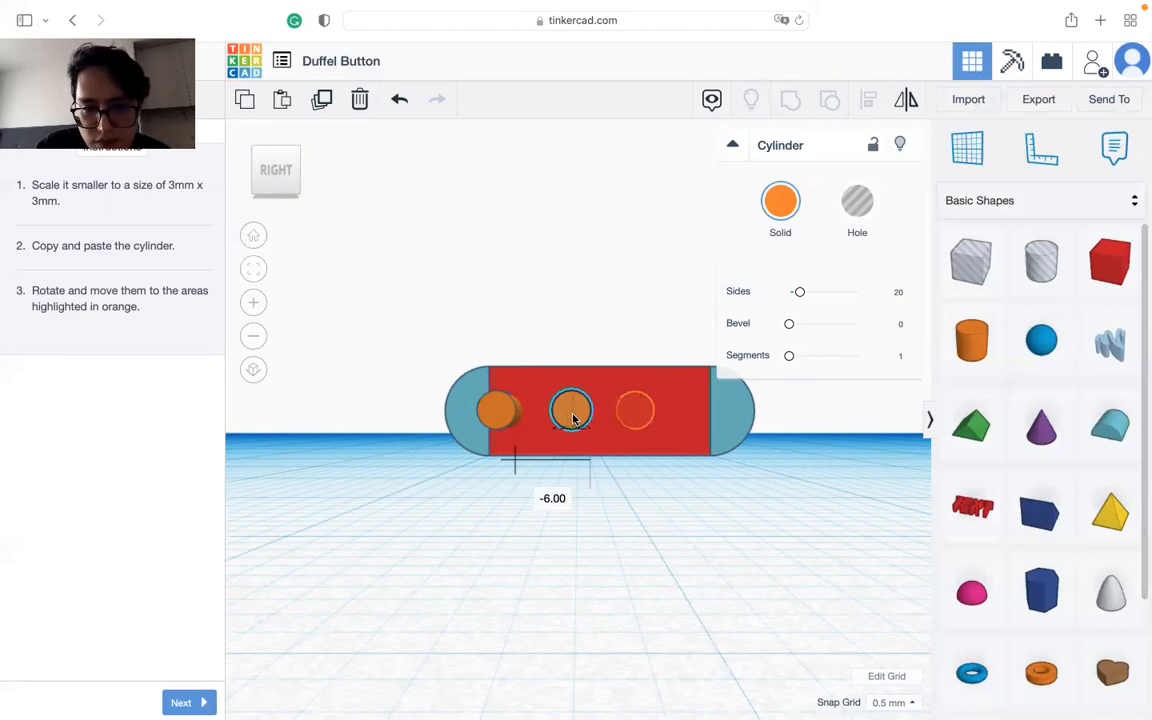
{"action": "left_click_drag", "start_coordinate": [573, 419], "coordinate": [633, 427]}
Step: Nudge the middle cylinder to line up with its outline and check the cylinders' fit through the box from several angles
{"action": "right_click_drag", "start_coordinate": [556, 532], "coordinate": [609, 514]}
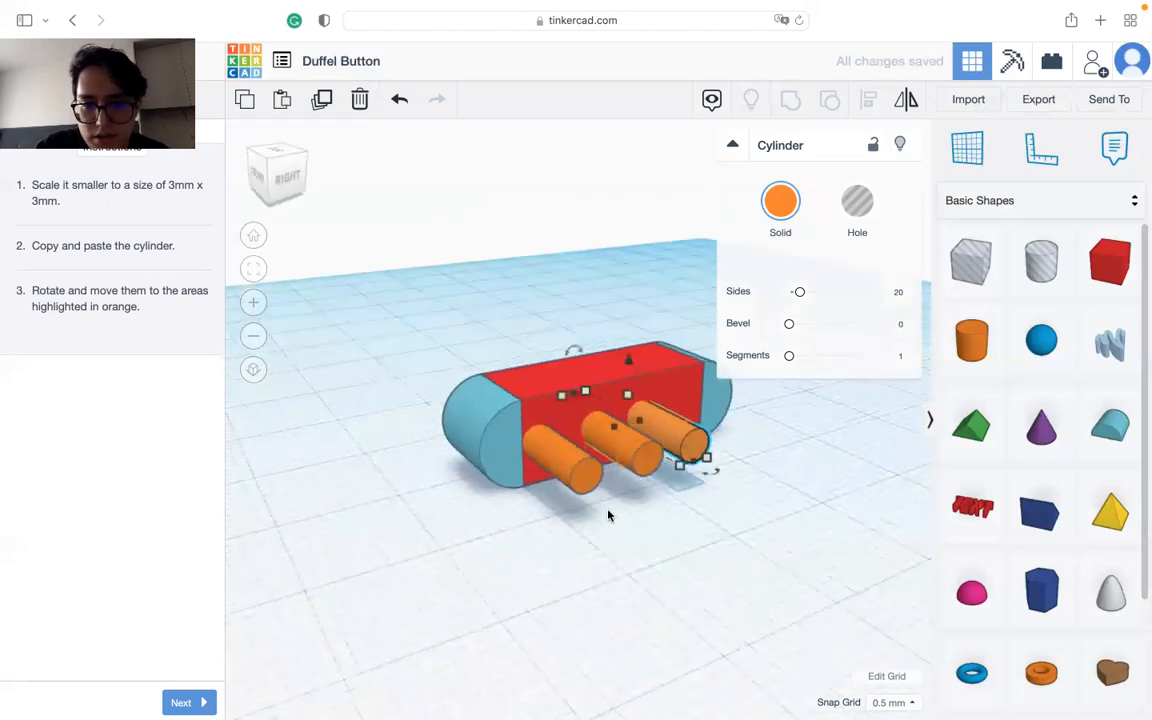
{"action": "left_click_drag", "start_coordinate": [643, 472], "coordinate": [648, 510]}
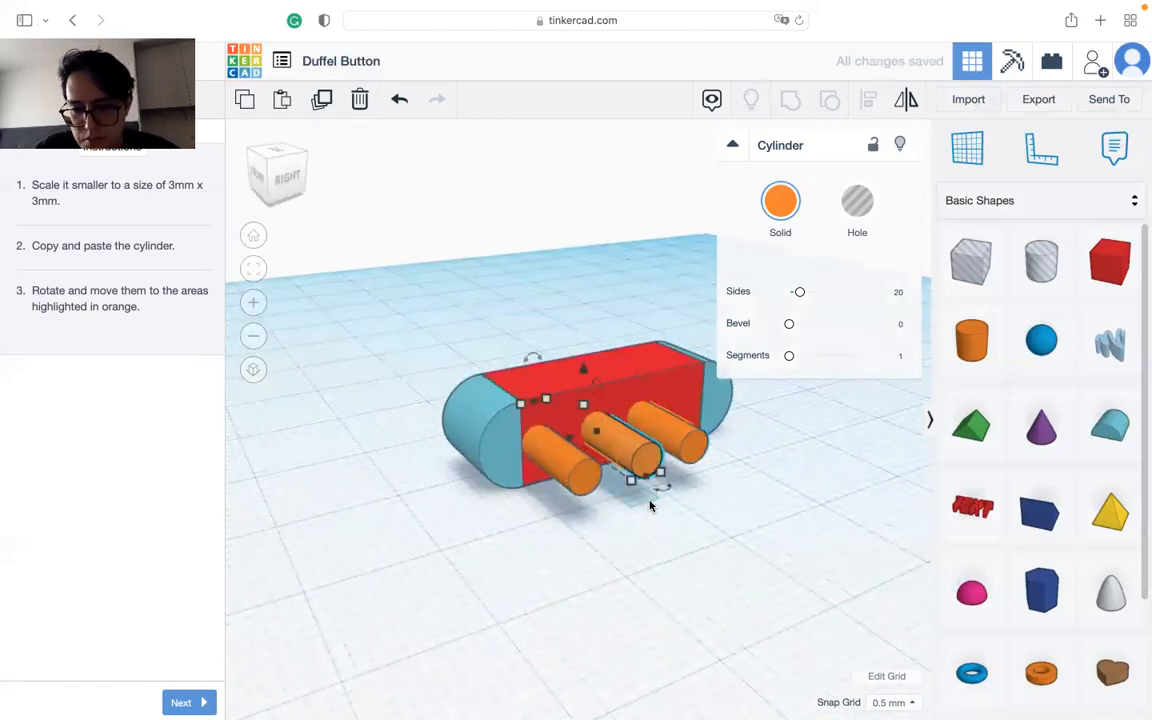
{"action": "key", "text": "Left"}
{"action": "right_click_drag", "start_coordinate": [586, 527], "coordinate": [474, 435]}
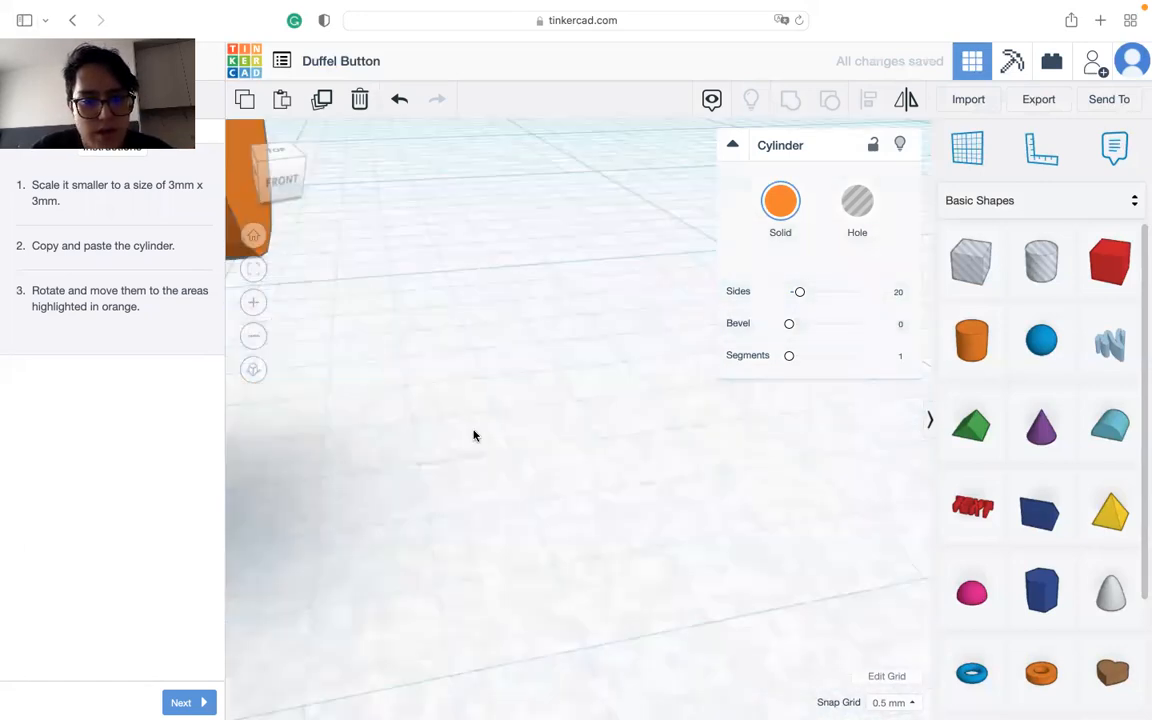
{"action": "scroll", "coordinate": [474, 435], "scroll_direction": "down", "scroll_amount": 10}
{"action": "middle_click_drag", "start_coordinate": [454, 538], "coordinate": [473, 540]}
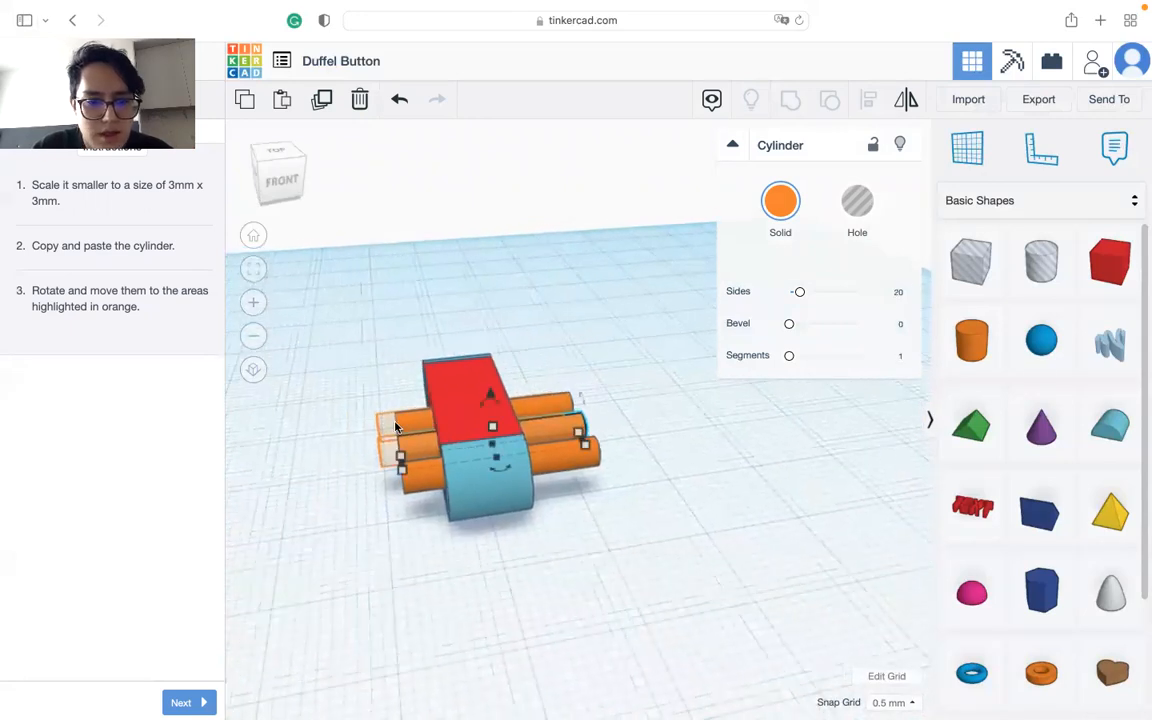
{"action": "left_click", "coordinate": [464, 414]}
{"action": "right_click_drag", "start_coordinate": [540, 507], "coordinate": [500, 636]}
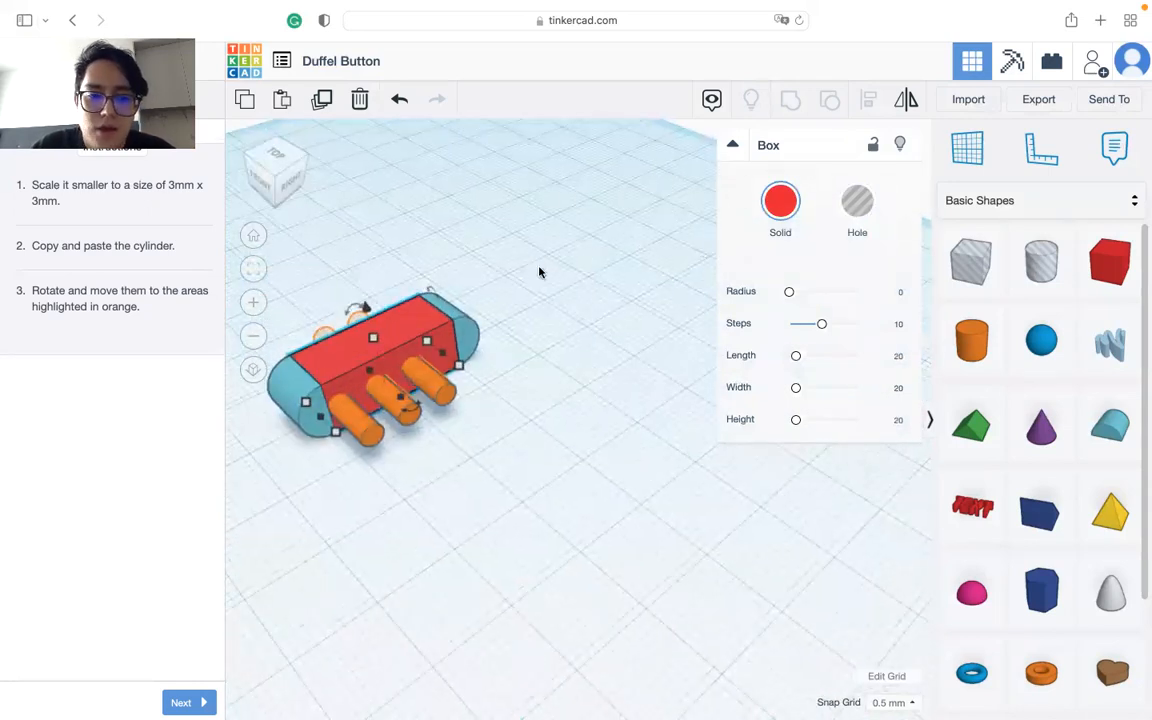
Step: Turn the three orange cylinders running through the box into holes
{"action": "left_click", "coordinate": [428, 404]}
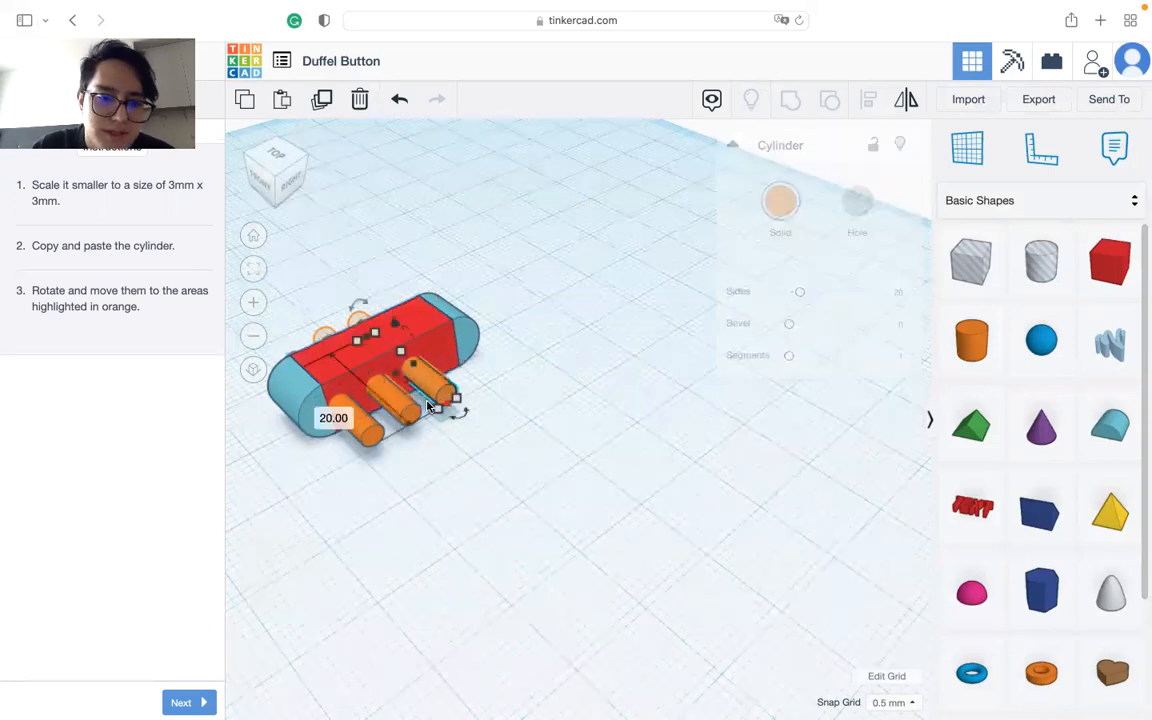
{"action": "right_click_drag", "start_coordinate": [473, 401], "coordinate": [488, 494]}
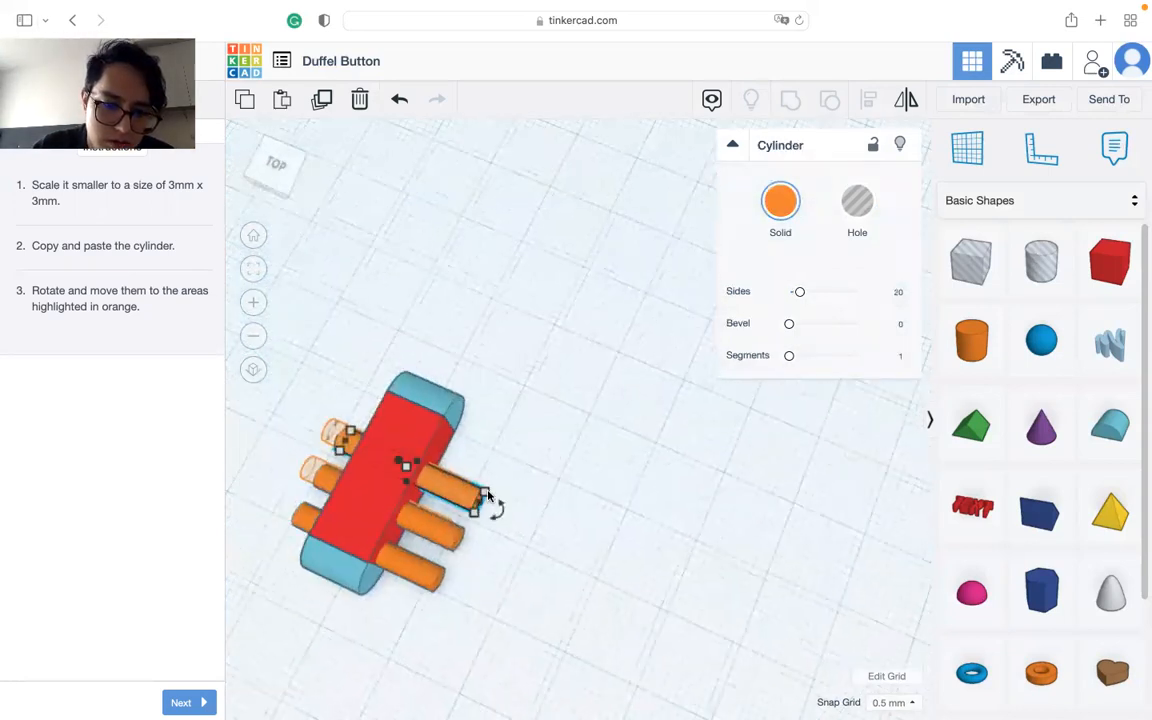
{"action": "left_click_drag", "start_coordinate": [419, 618], "coordinate": [600, 506]}
{"action": "left_click", "coordinate": [857, 208]}
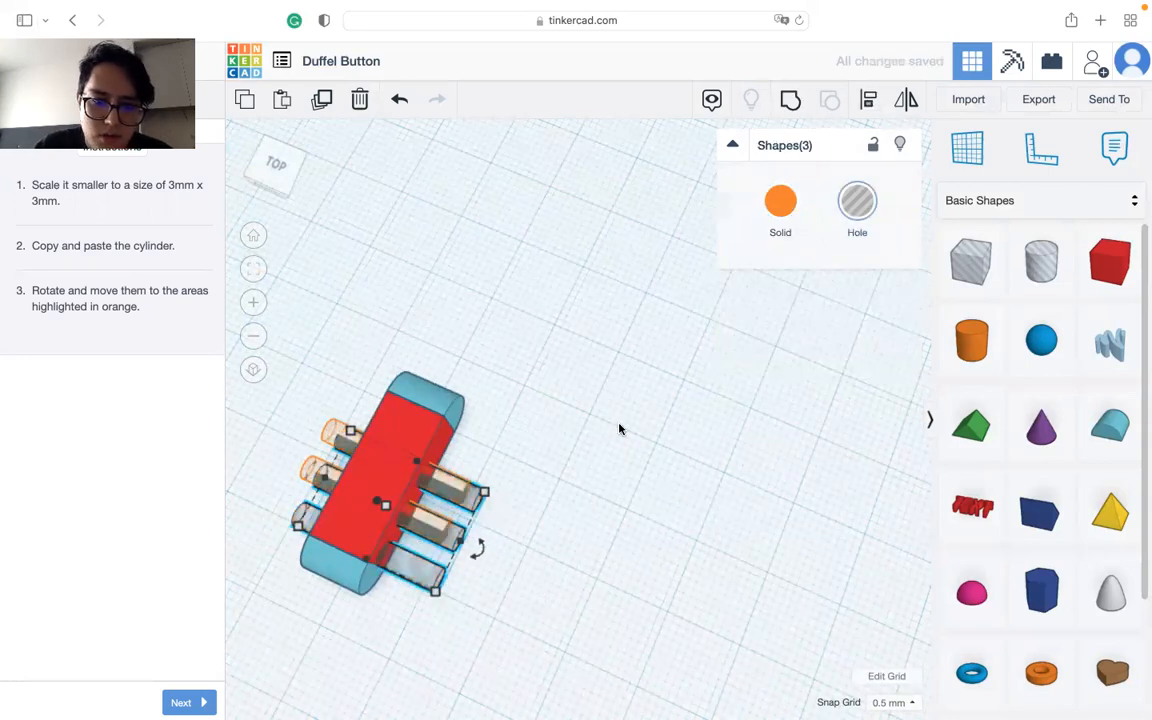
Step: Group the box, both round roofs and the three hole cylinders into a single object
{"action": "left_click", "coordinate": [416, 429]}
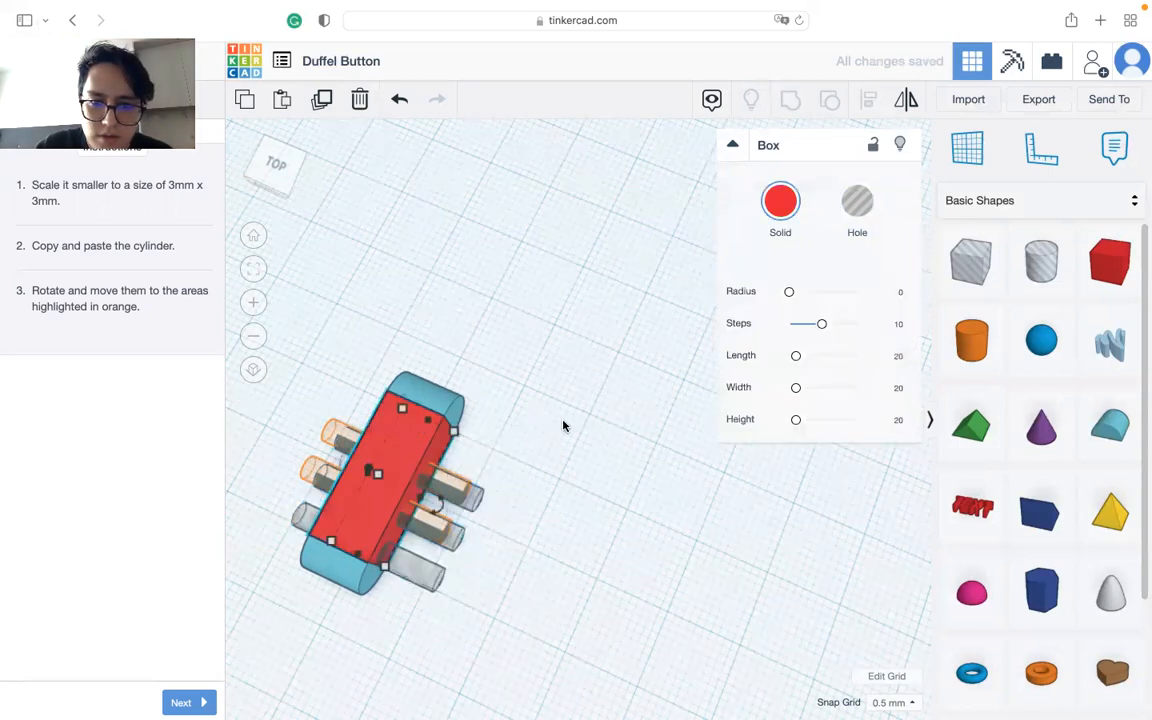
{"action": "left_click_drag", "start_coordinate": [552, 357], "coordinate": [342, 630]}
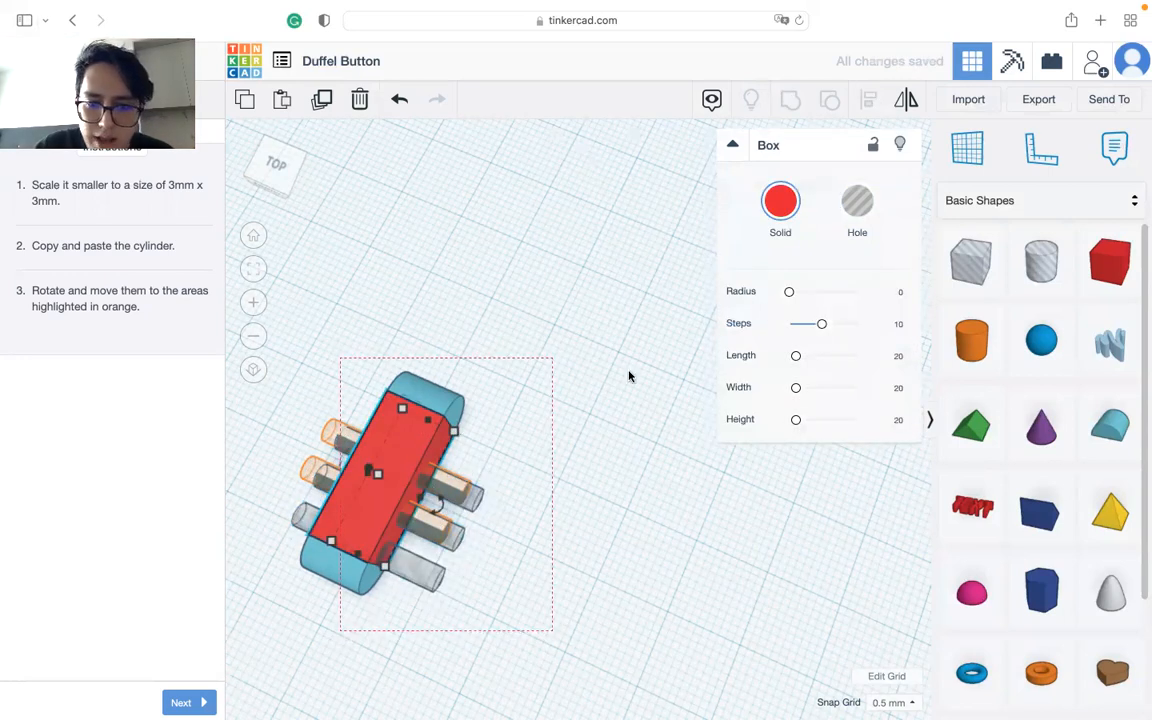
{"action": "left_click_drag", "start_coordinate": [629, 376], "coordinate": [627, 302]}
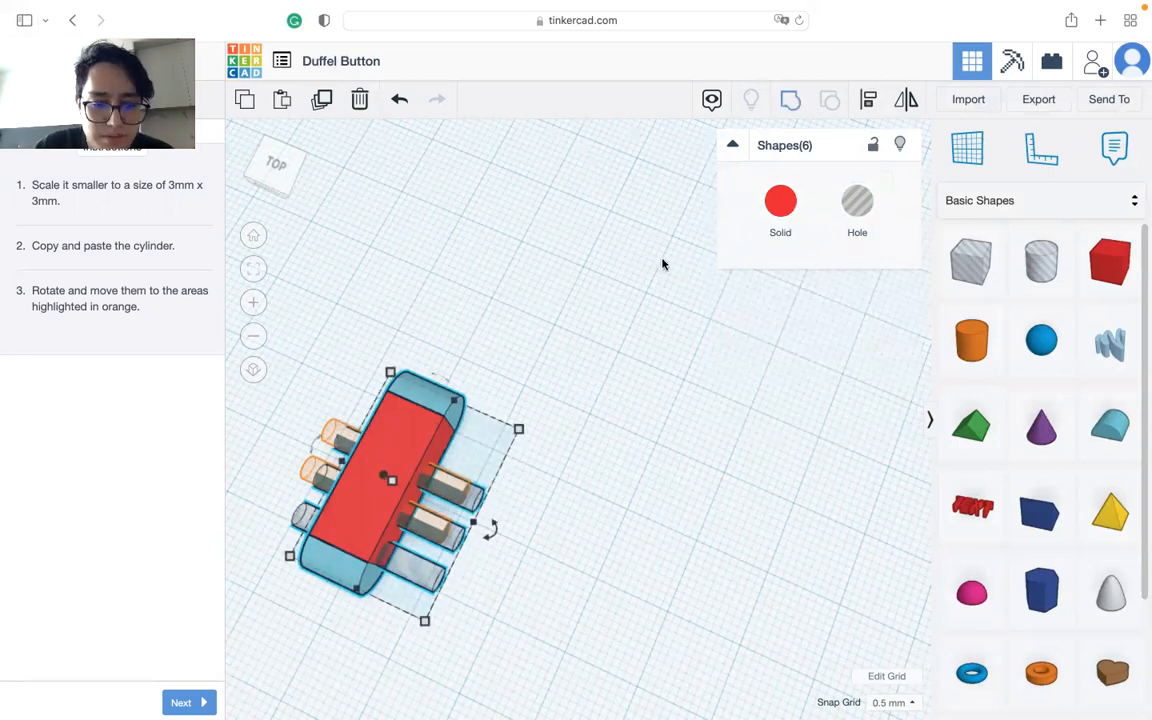
{"action": "left_click", "coordinate": [790, 99]}
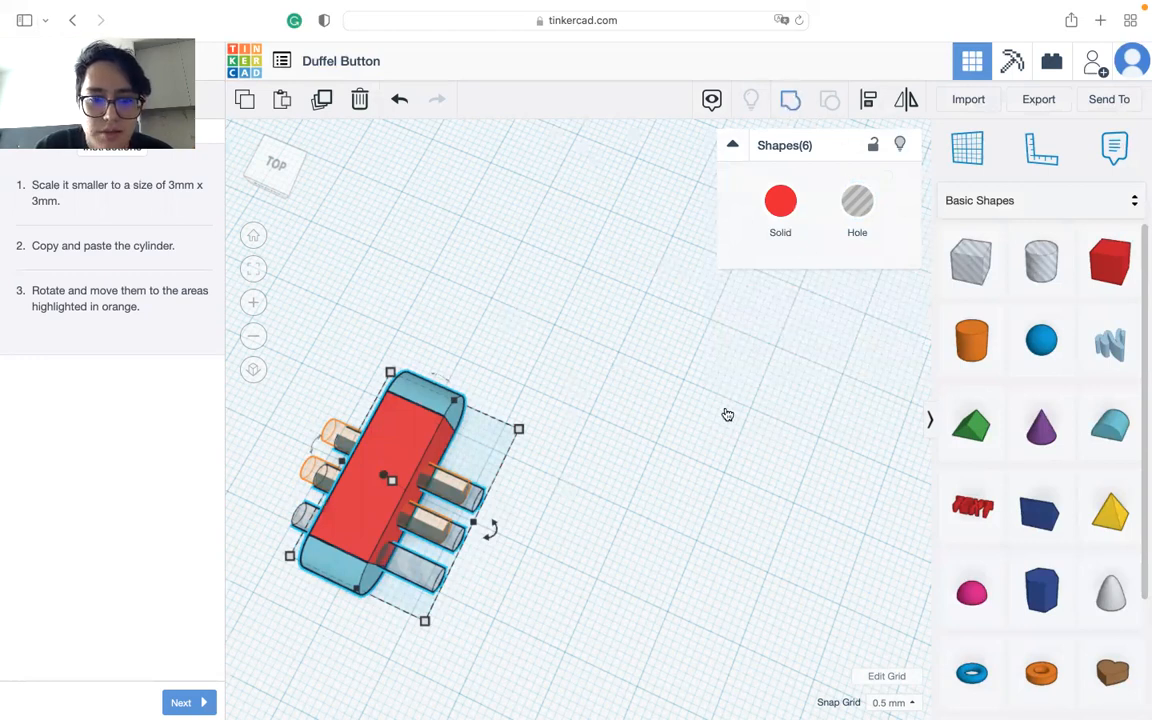
{"action": "left_click", "coordinate": [726, 412]}
Step: Examine the grouped button and its three through holes from several angles
{"action": "right_click_drag", "start_coordinate": [419, 594], "coordinate": [339, 401]}
{"action": "scroll", "coordinate": [365, 329], "scroll_direction": "down", "scroll_amount": 10}
{"action": "scroll", "coordinate": [510, 388], "scroll_direction": "up", "scroll_amount": 5}
{"action": "scroll", "coordinate": [470, 398], "scroll_direction": "up", "scroll_amount": 5}
{"action": "right_click_drag", "start_coordinate": [432, 406], "coordinate": [741, 373]}
{"action": "scroll", "coordinate": [741, 373], "scroll_direction": "down", "scroll_amount": 5}
{"action": "scroll", "coordinate": [738, 373], "scroll_direction": "up", "scroll_amount": 6}
{"action": "right_click_drag", "start_coordinate": [699, 328], "coordinate": [685, 405]}
Step: Advance the Duffel Button lesson past its final grouping instruction
{"action": "left_click", "coordinate": [206, 697]}
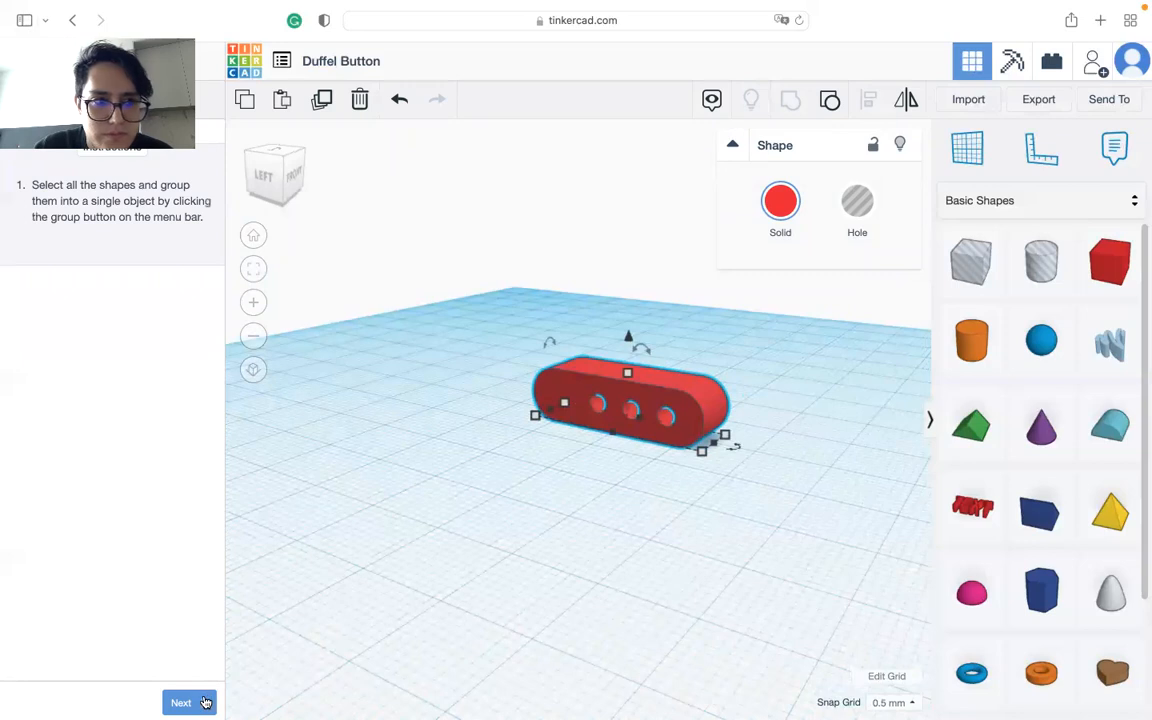
{"action": "left_click", "coordinate": [204, 702]}
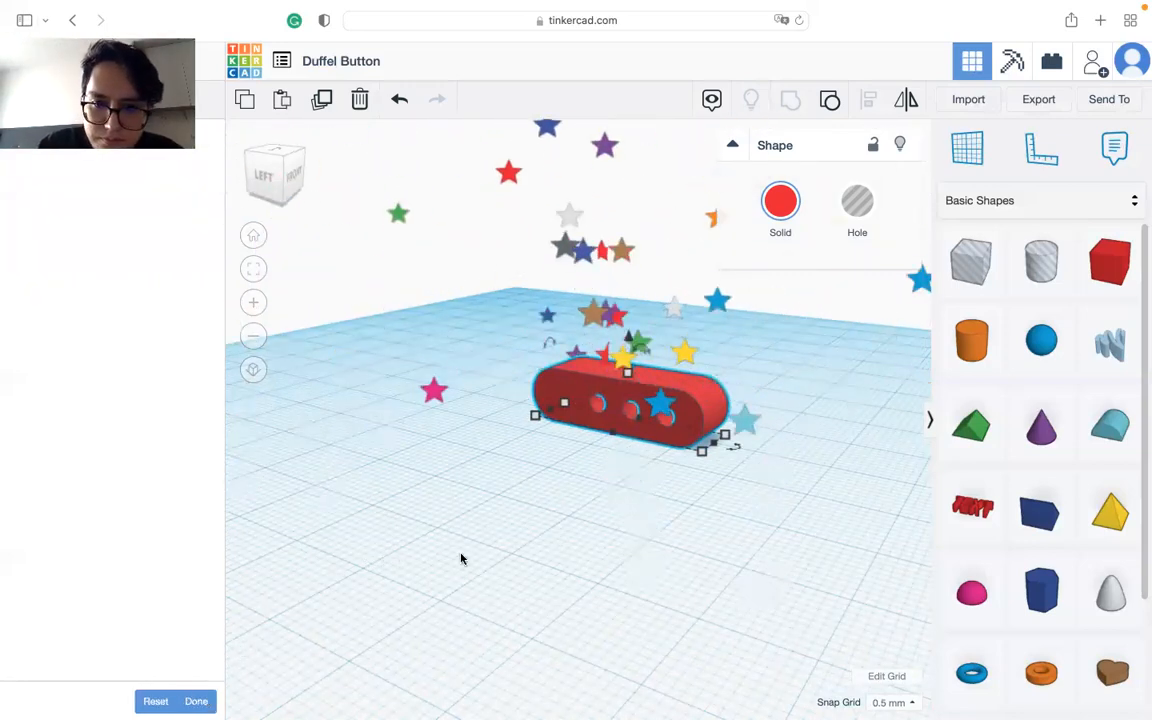
{"action": "right_click_drag", "start_coordinate": [463, 555], "coordinate": [543, 537]}
Step: Undo the grouping and the cylinders' hole conversion, and redo both while viewing the button's side
{"action": "right_click_drag", "start_coordinate": [668, 427], "coordinate": [438, 340]}
{"action": "scroll", "coordinate": [452, 347], "scroll_direction": "up", "scroll_amount": 10}
{"action": "right_click_drag", "start_coordinate": [499, 388], "coordinate": [388, 324]}
{"action": "key", "text": "super+z"}
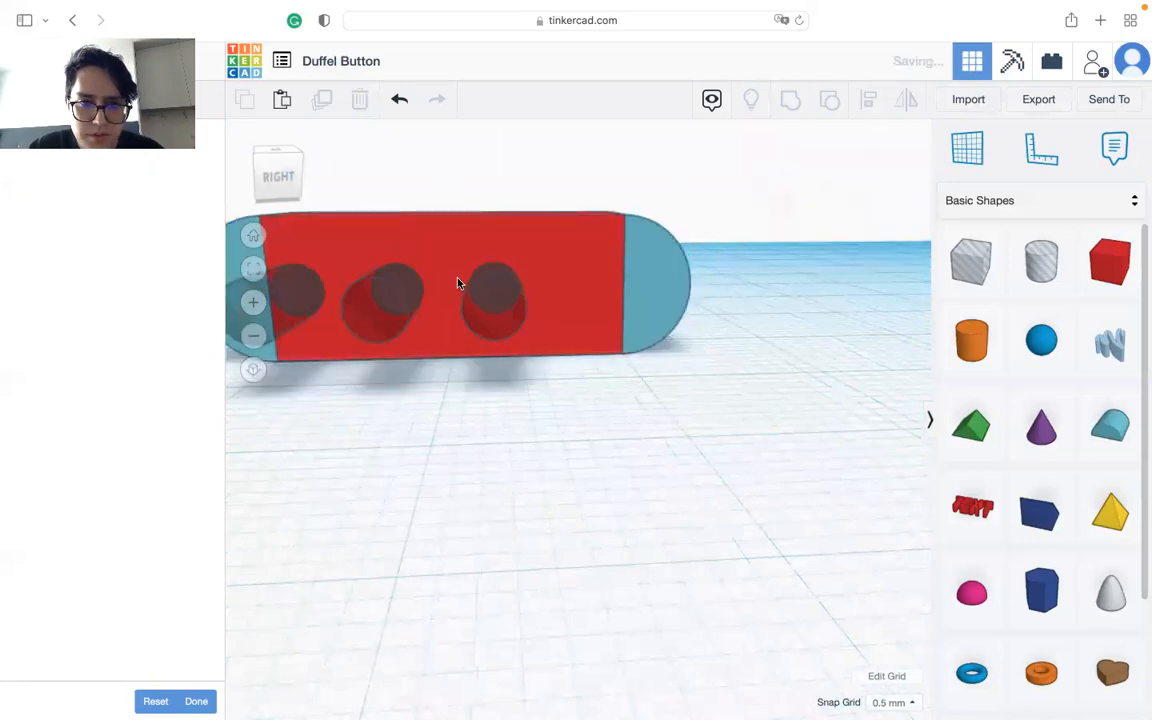
{"action": "right_click_drag", "start_coordinate": [471, 375], "coordinate": [438, 385]}
{"action": "key", "text": "super+z"}
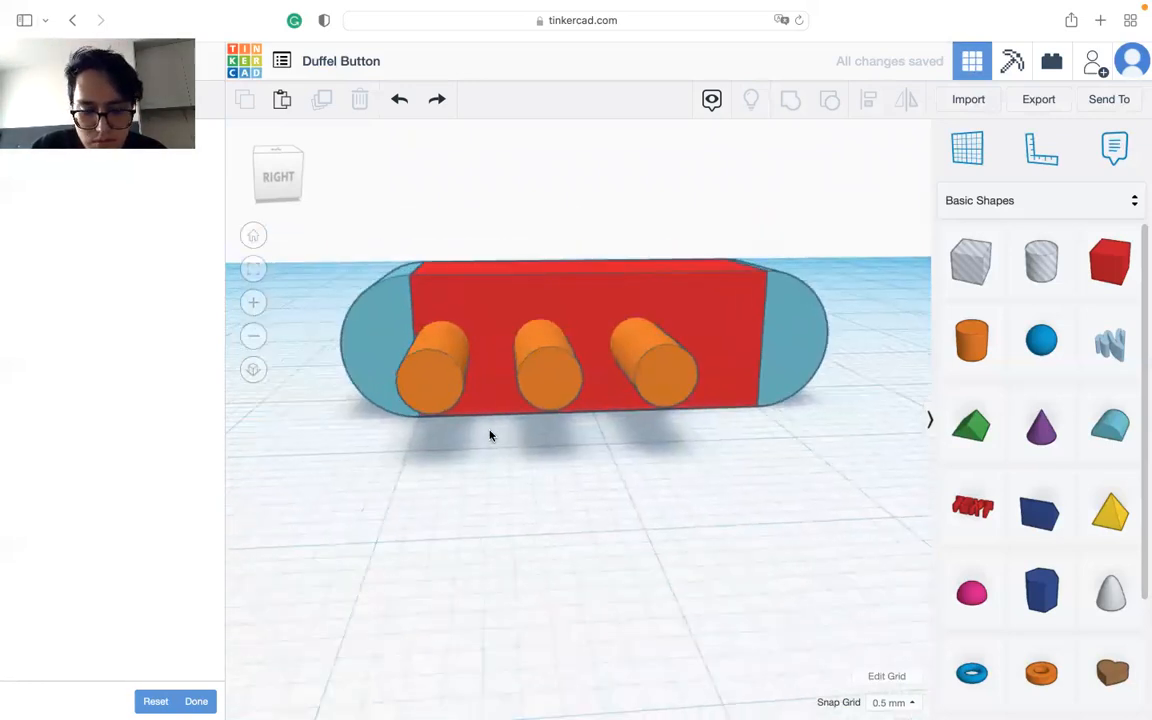
{"action": "key", "text": "super+shift+z"}
{"action": "key", "text": "super+shift+z"}
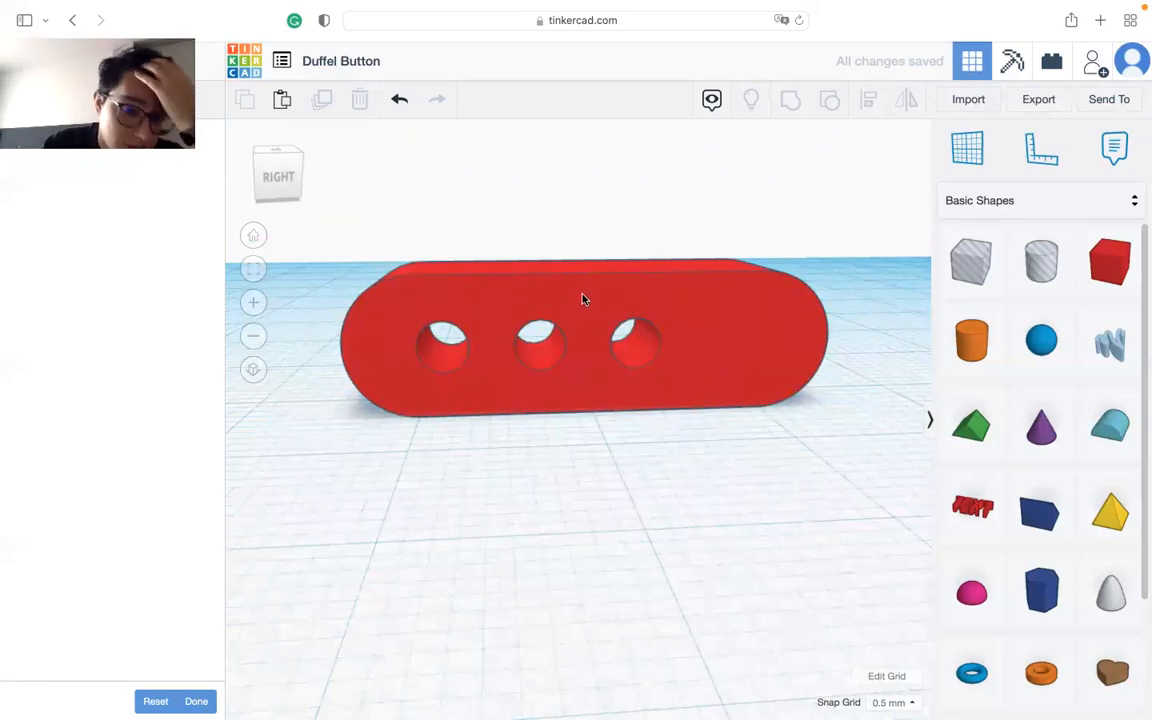
{"action": "right_click_drag", "start_coordinate": [544, 454], "coordinate": [476, 347]}
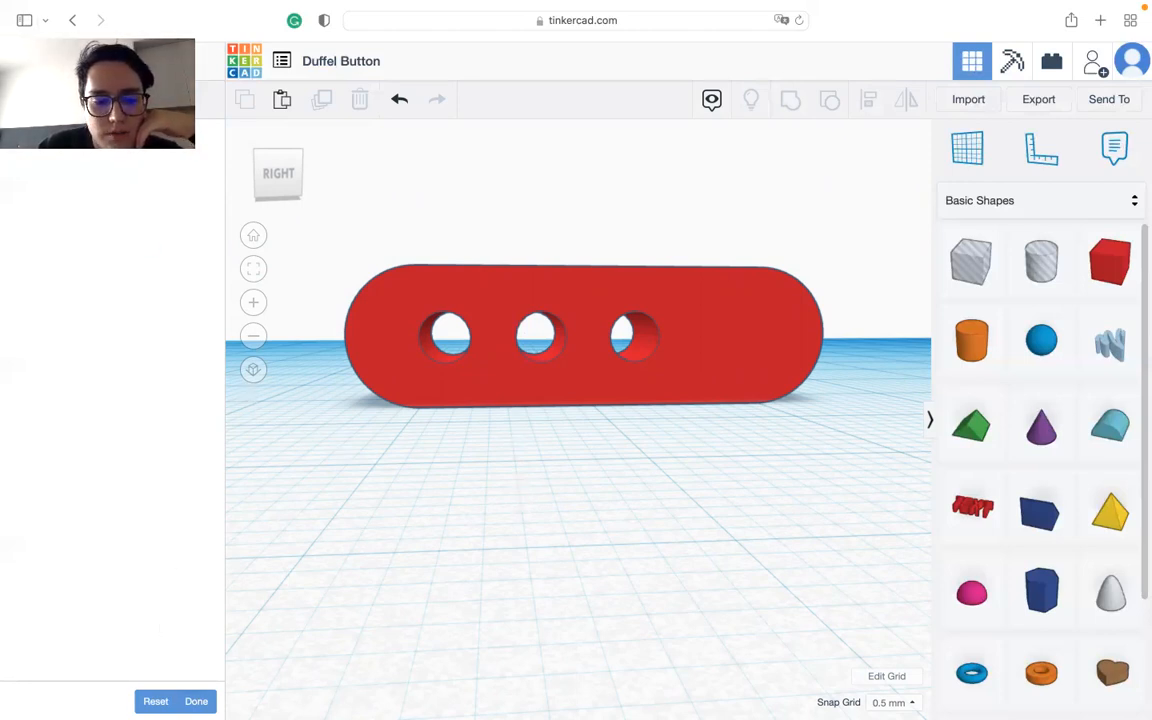
Step: Mark the Duffel Button lesson as done and return to the project list, accepting all cookies
{"action": "left_click", "coordinate": [196, 701]}
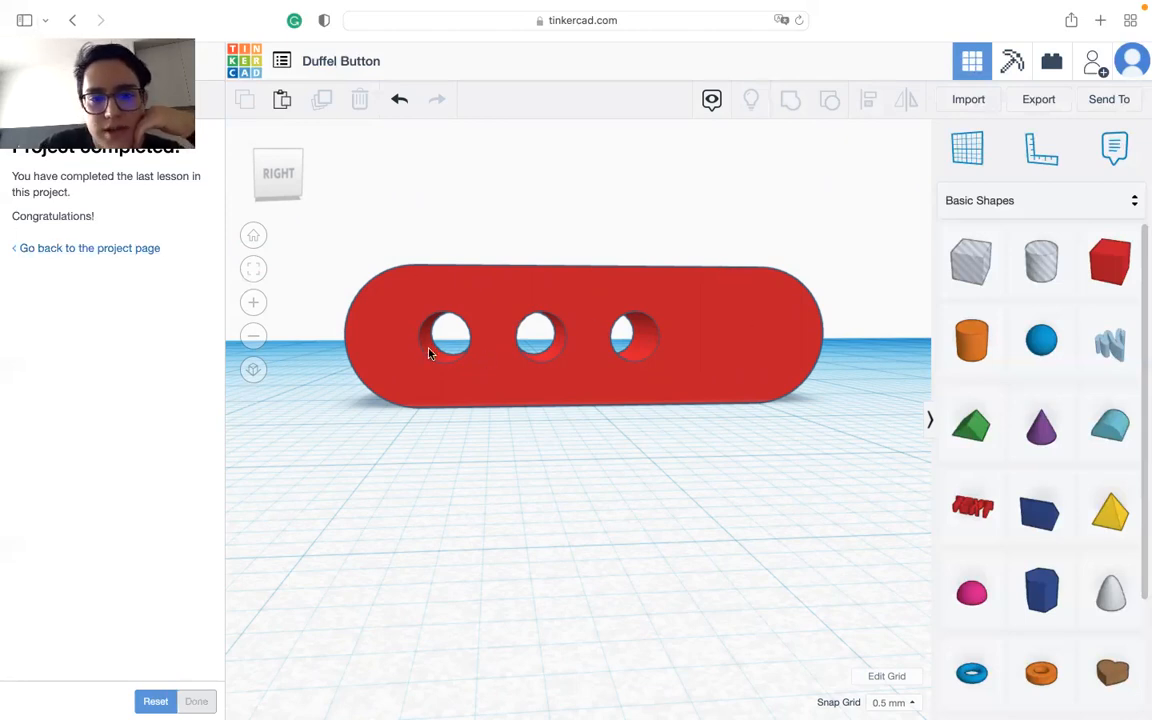
{"action": "left_click", "coordinate": [96, 252]}
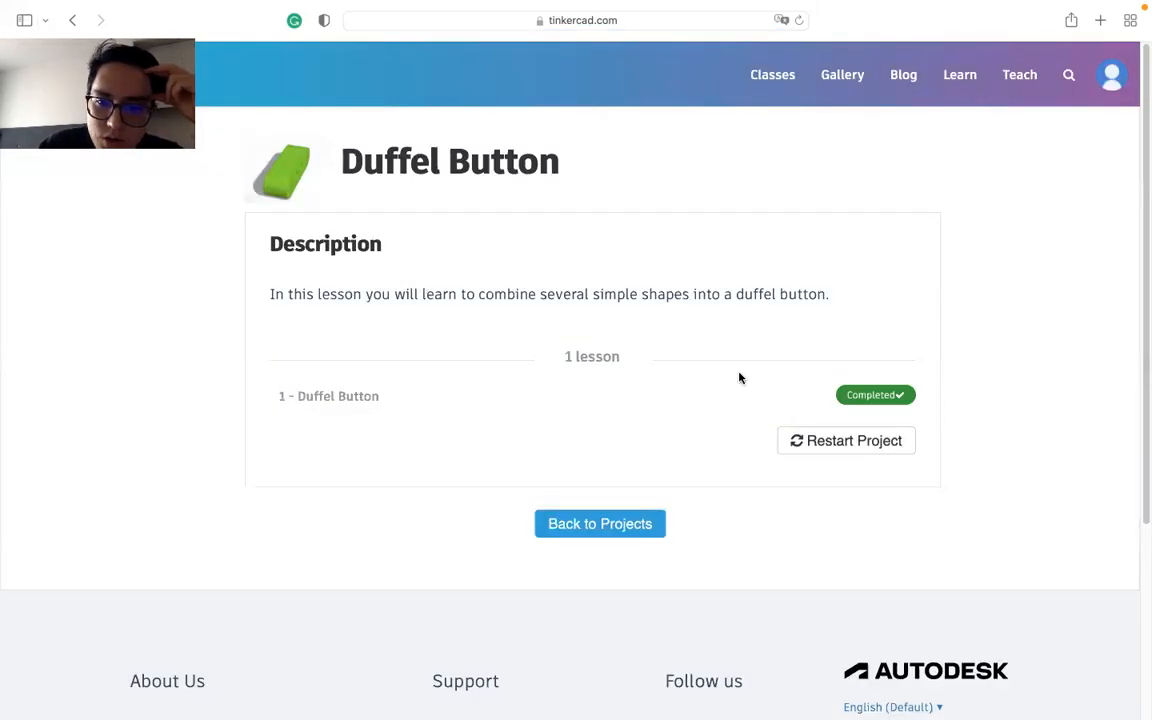
{"action": "left_click", "coordinate": [598, 524]}
{"action": "left_click", "coordinate": [1008, 662]}
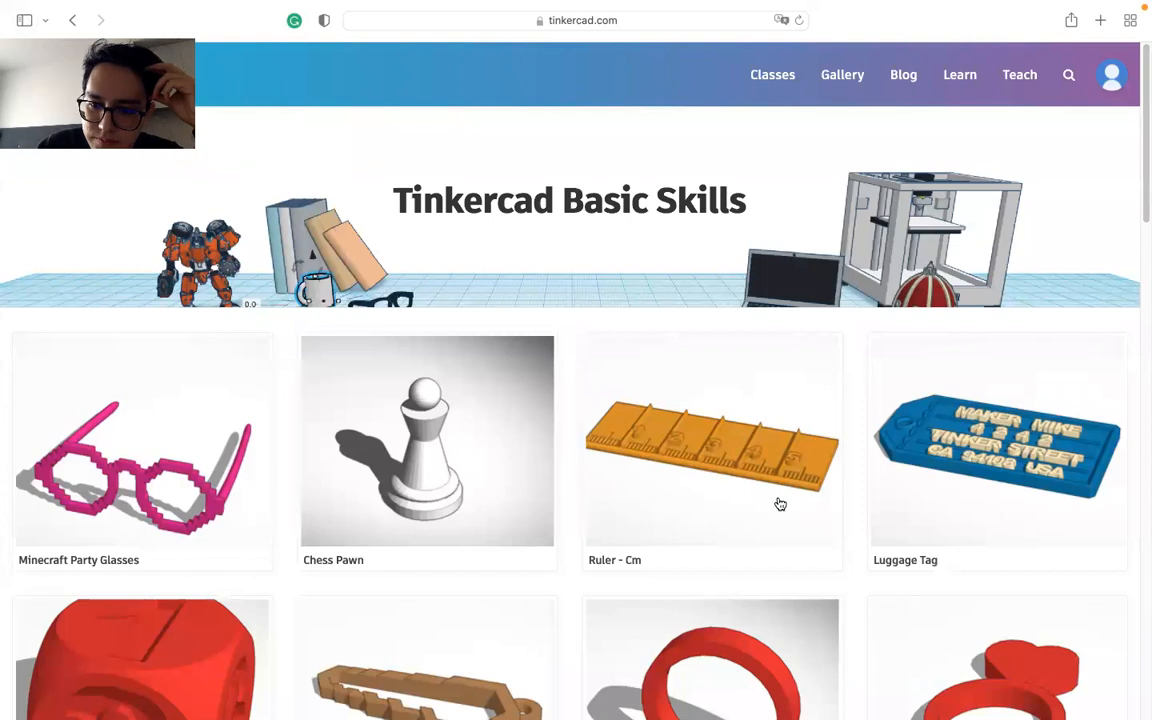
Step: Find the Flower Button project in the Basic Skills list and start its lesson
{"action": "scroll", "coordinate": [634, 381], "scroll_direction": "down", "scroll_amount": 2}
{"action": "scroll", "coordinate": [634, 381], "scroll_direction": "down", "scroll_amount": 8}
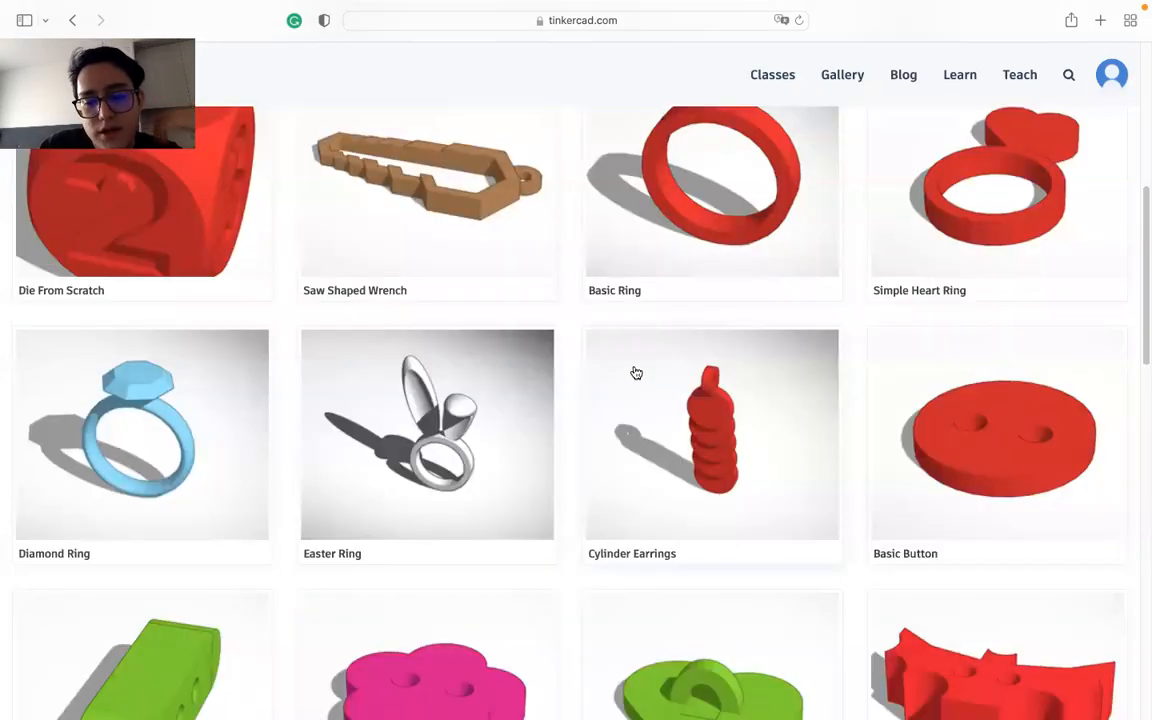
{"action": "scroll", "coordinate": [636, 373], "scroll_direction": "down", "scroll_amount": 3}
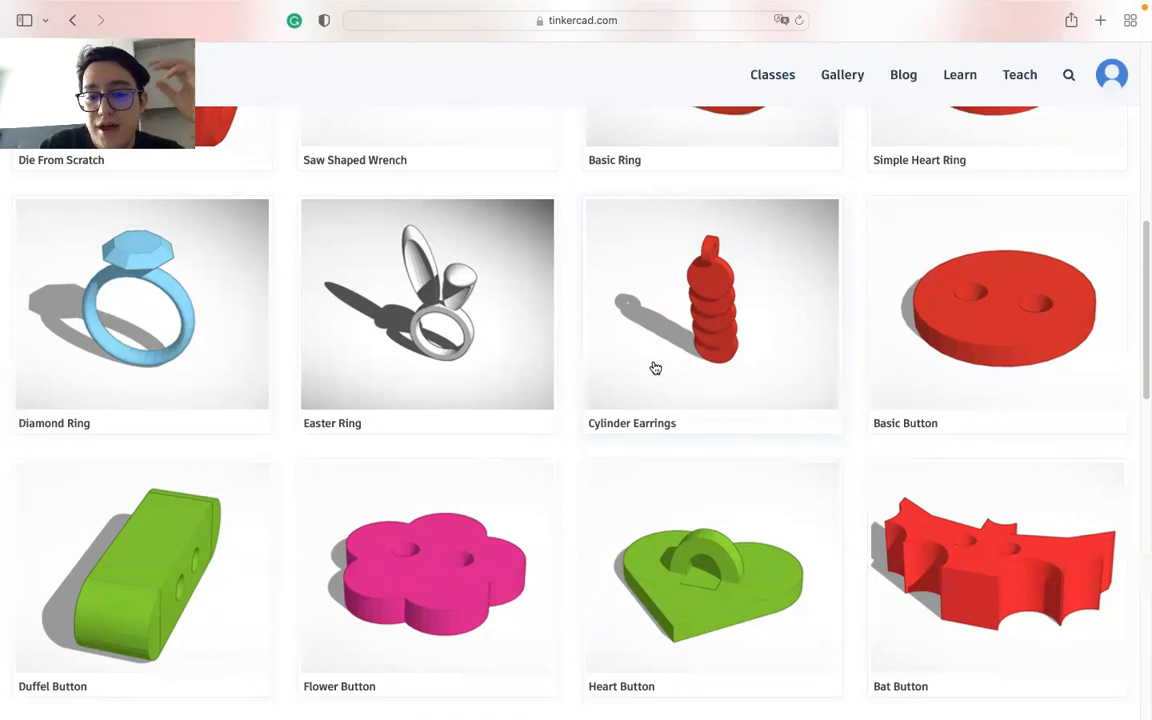
{"action": "left_click", "coordinate": [495, 508]}
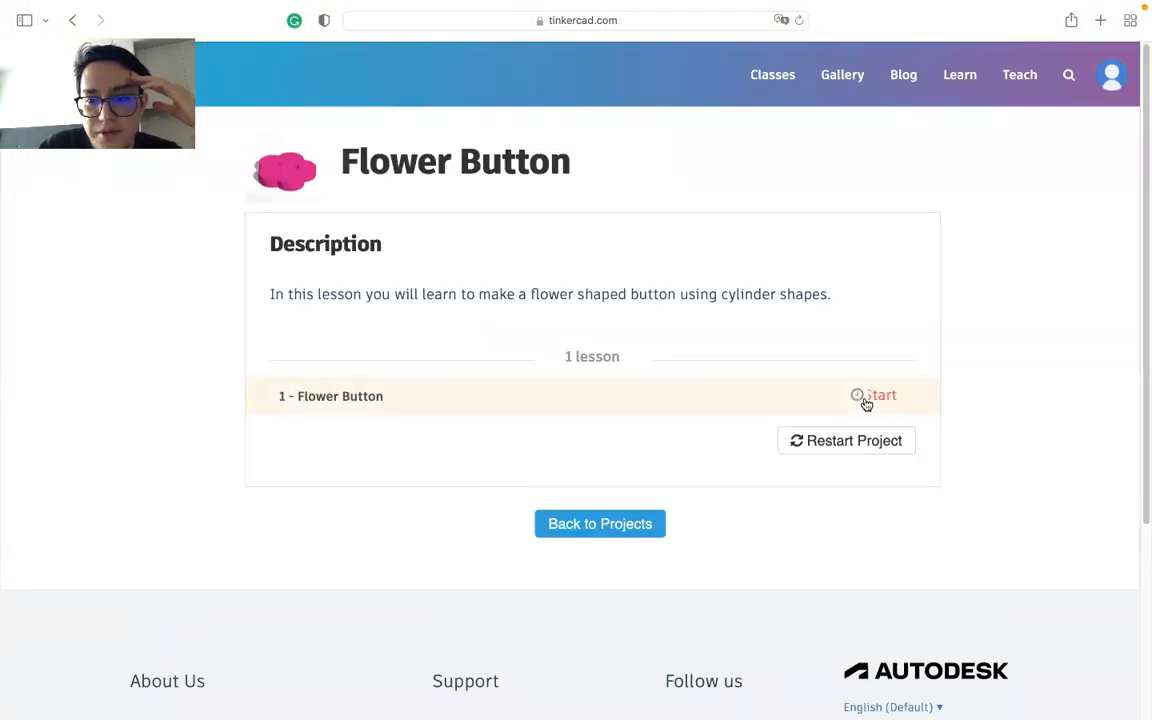
{"action": "left_click", "coordinate": [886, 394]}
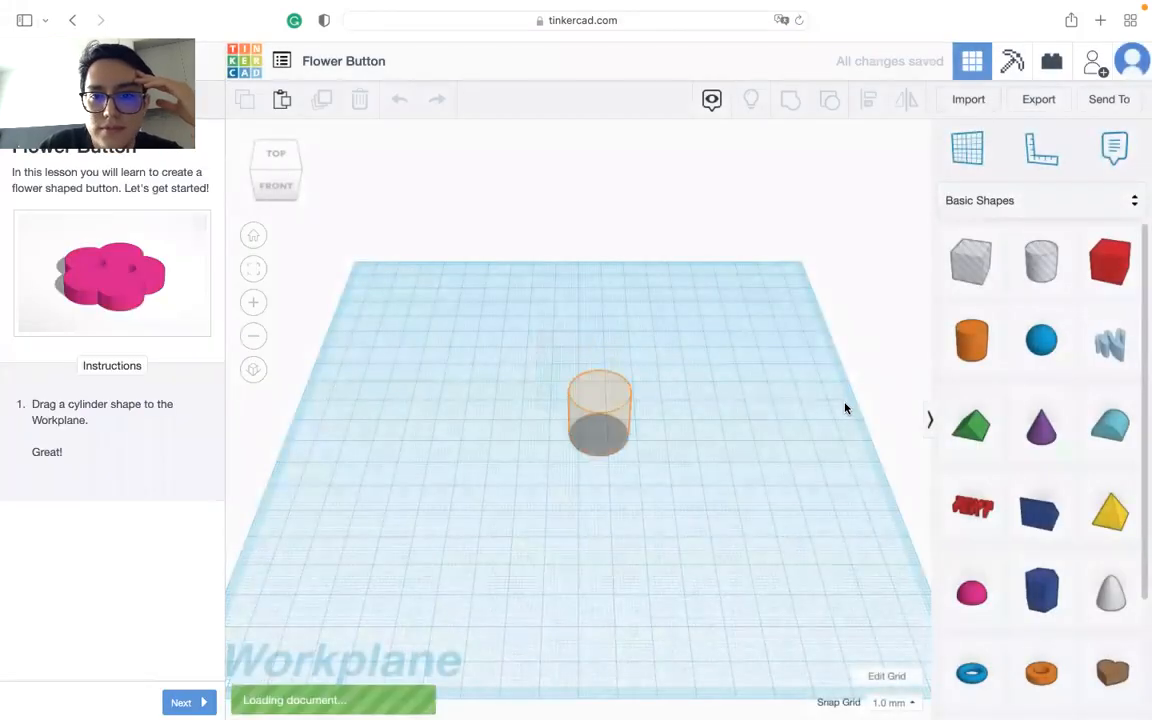
Step: Place a cylinder on the outlined spot of the workplane, accept all cookies and advance to the scaling instruction
{"action": "left_click_drag", "start_coordinate": [958, 354], "coordinate": [597, 440]}
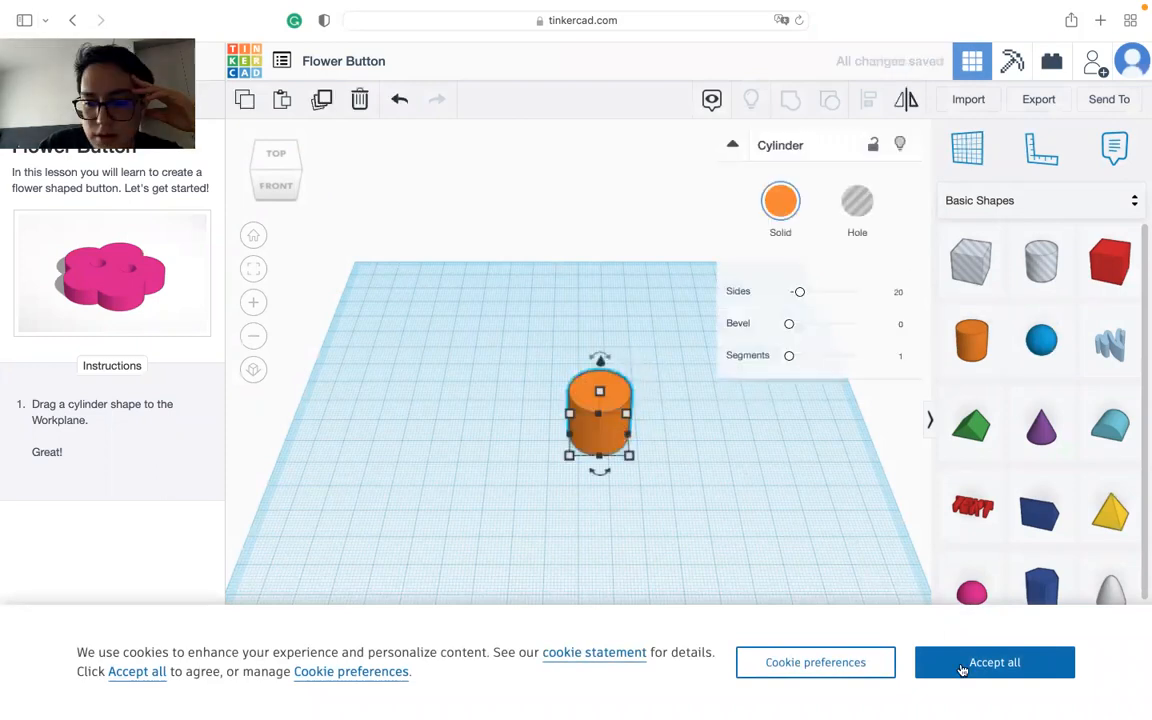
{"action": "left_click", "coordinate": [964, 664]}
{"action": "left_click", "coordinate": [190, 701]}
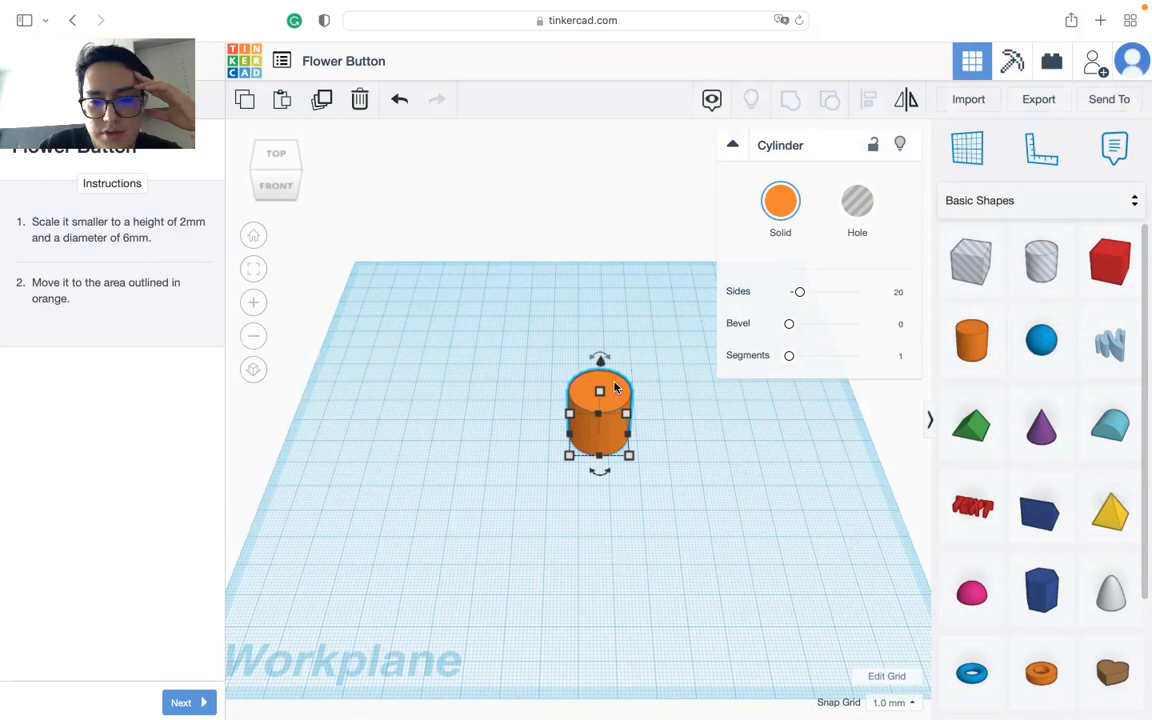
Step: Set the cylinder's height to 2 mm and both its length and width to 6 mm
{"action": "mouse_move", "coordinate": [600, 394]}
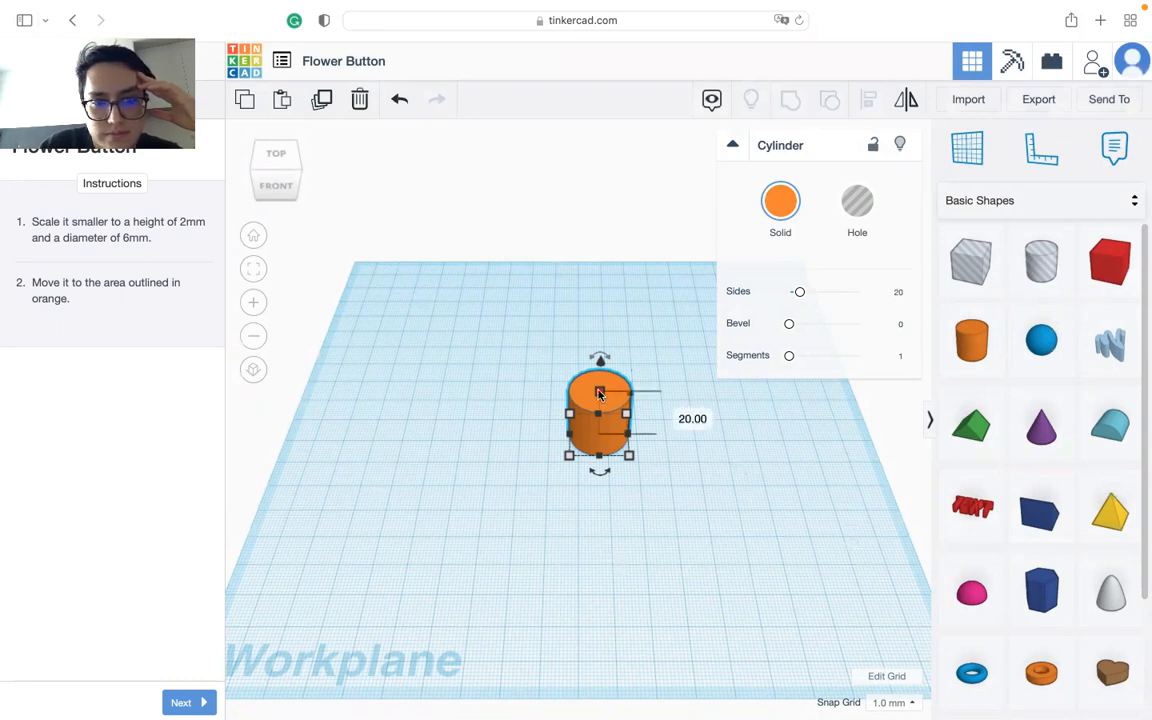
{"action": "left_click", "coordinate": [670, 412]}
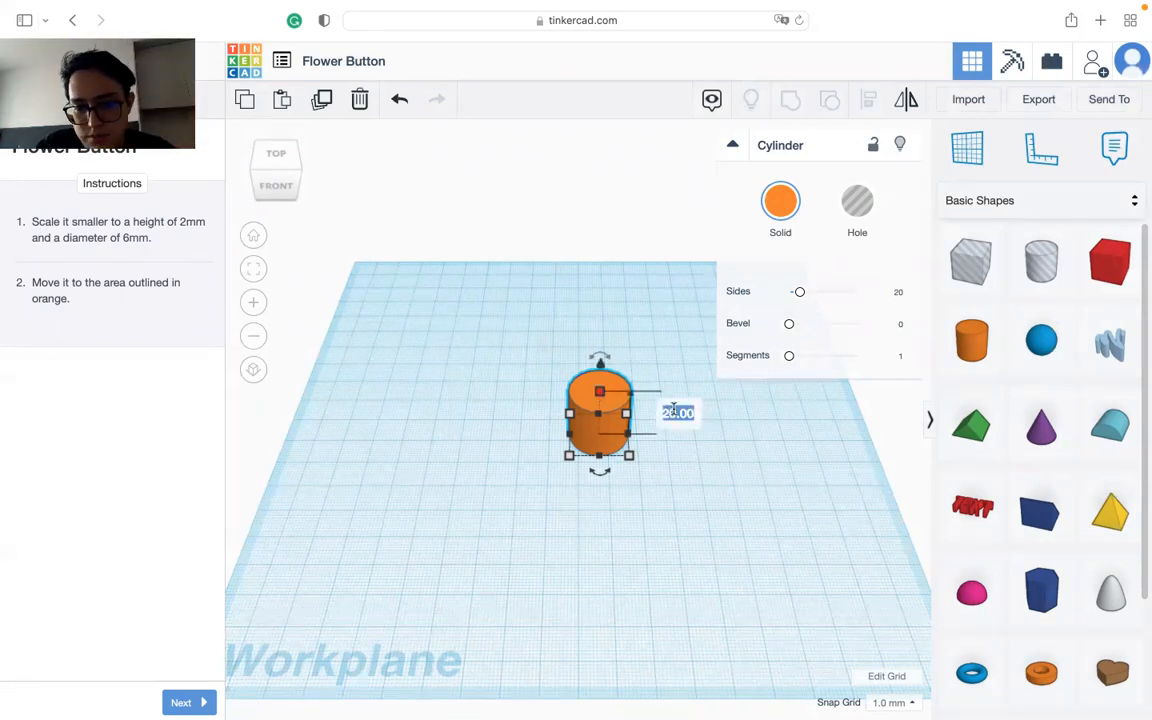
{"action": "type", "text": "2"}
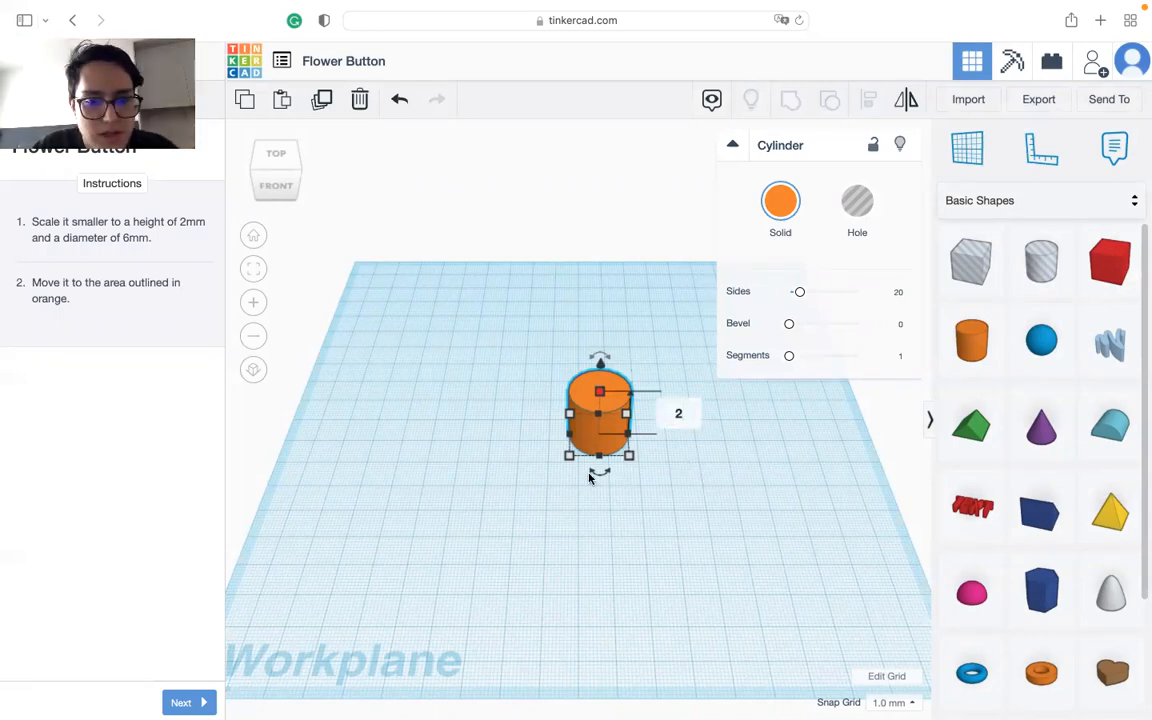
{"action": "key", "text": "Return"}
{"action": "mouse_move", "coordinate": [568, 460]}
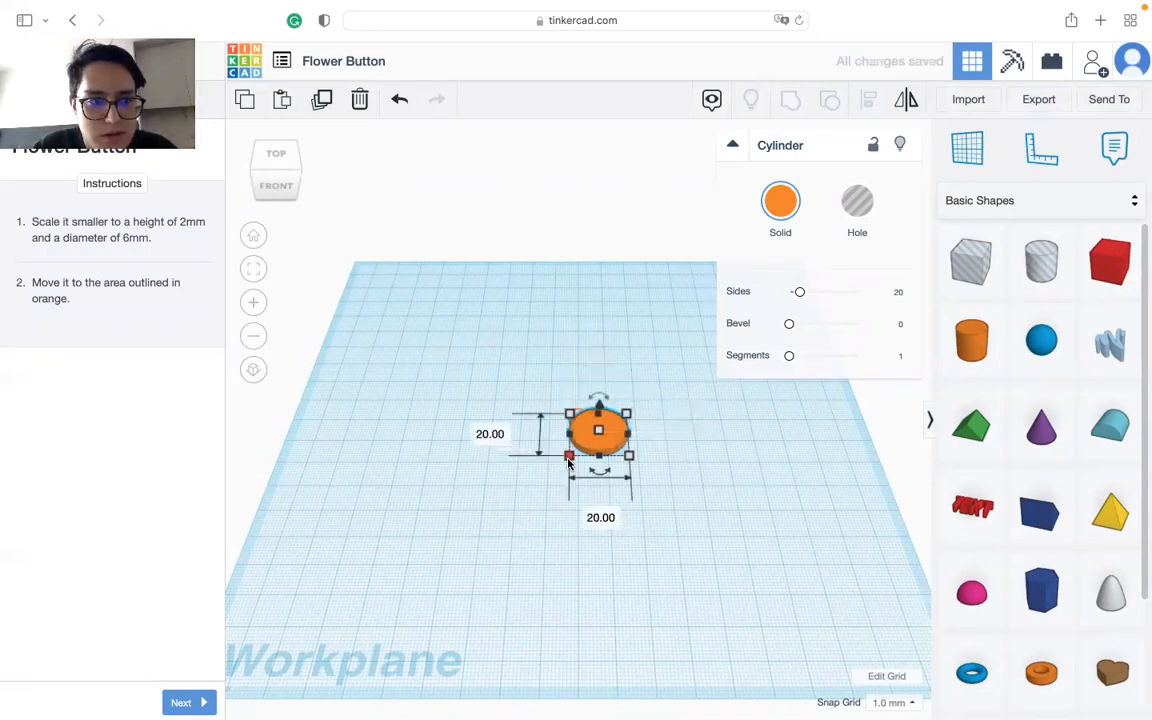
{"action": "key", "text": "Tab"}
{"action": "type", "text": "6"}
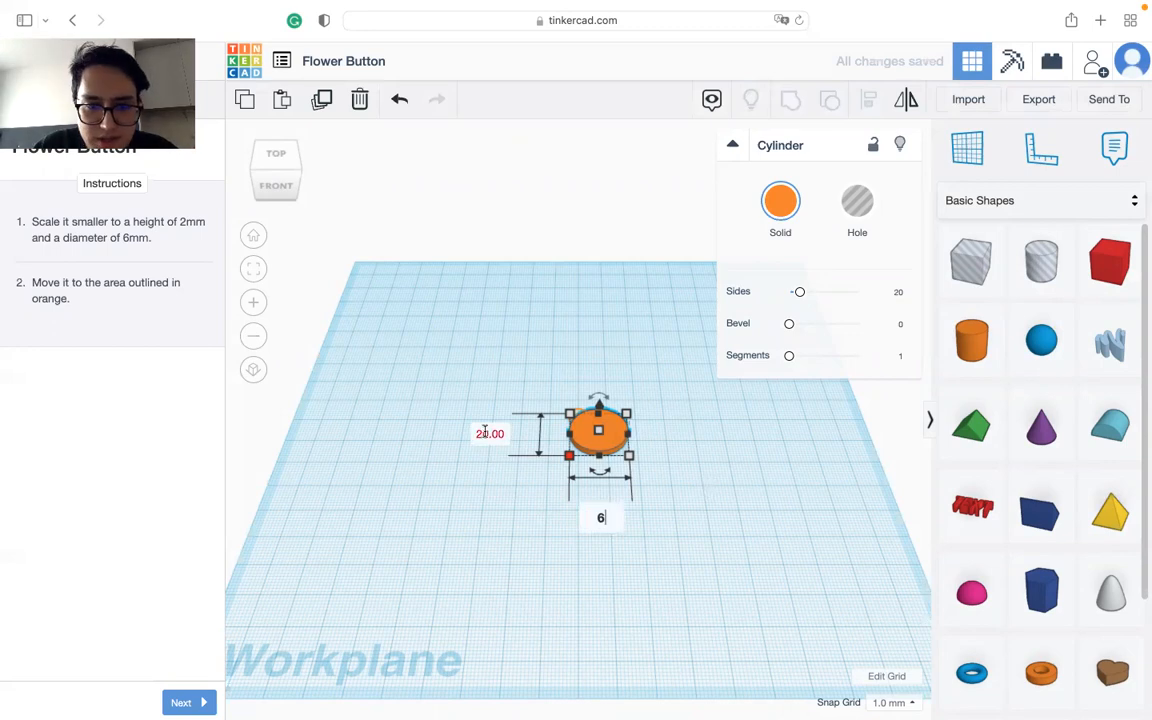
{"action": "key", "text": "Tab"}
{"action": "type", "text": "6"}
{"action": "key", "text": "Return"}
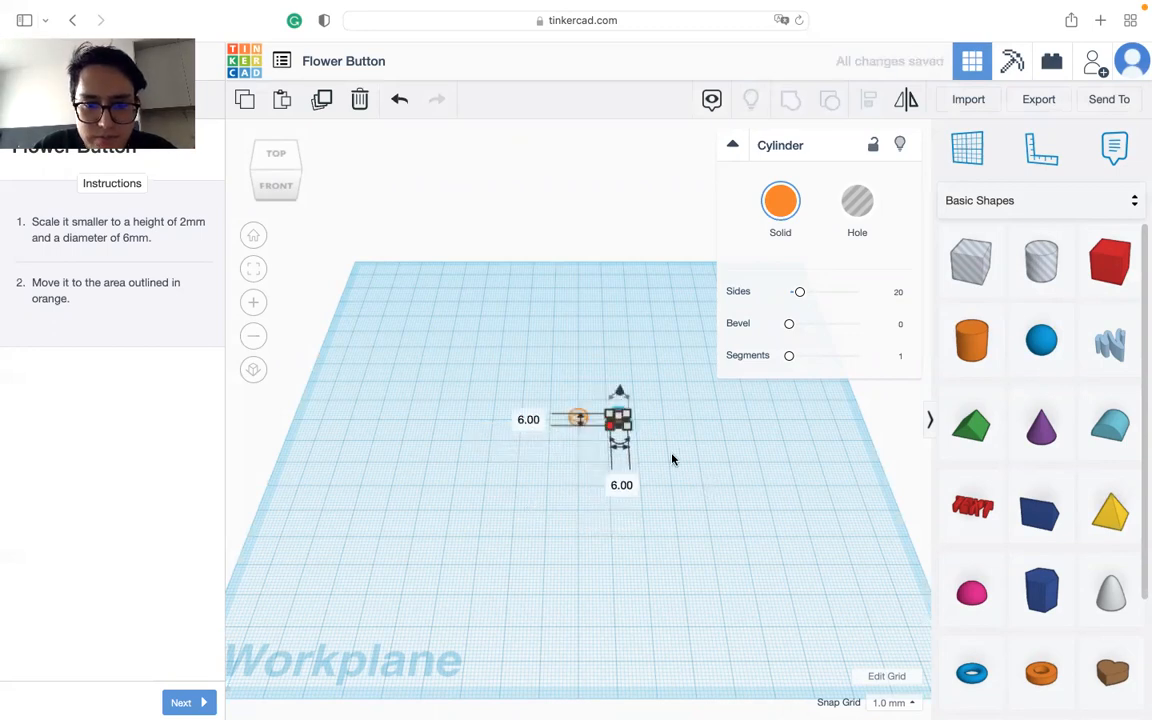
Step: Move the scaled cylinder about 14 mm sideways onto the orange outline
{"action": "scroll", "coordinate": [690, 445], "scroll_direction": "up", "scroll_amount": 5}
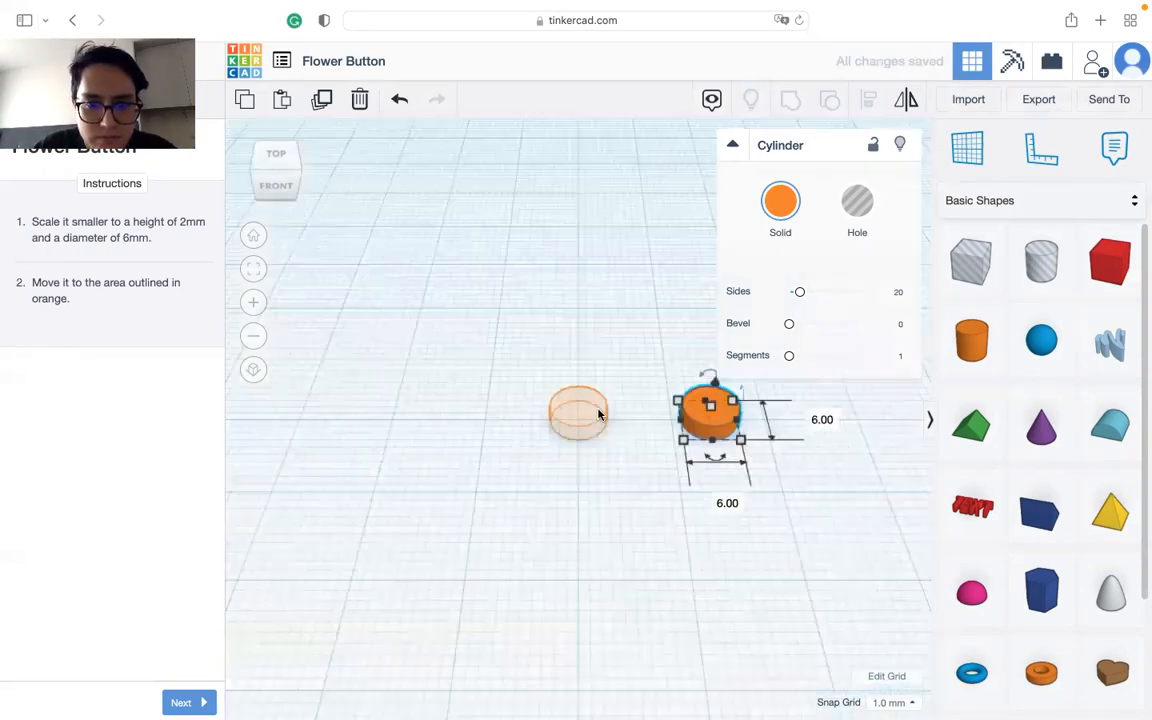
{"action": "left_click_drag", "start_coordinate": [725, 432], "coordinate": [578, 431]}
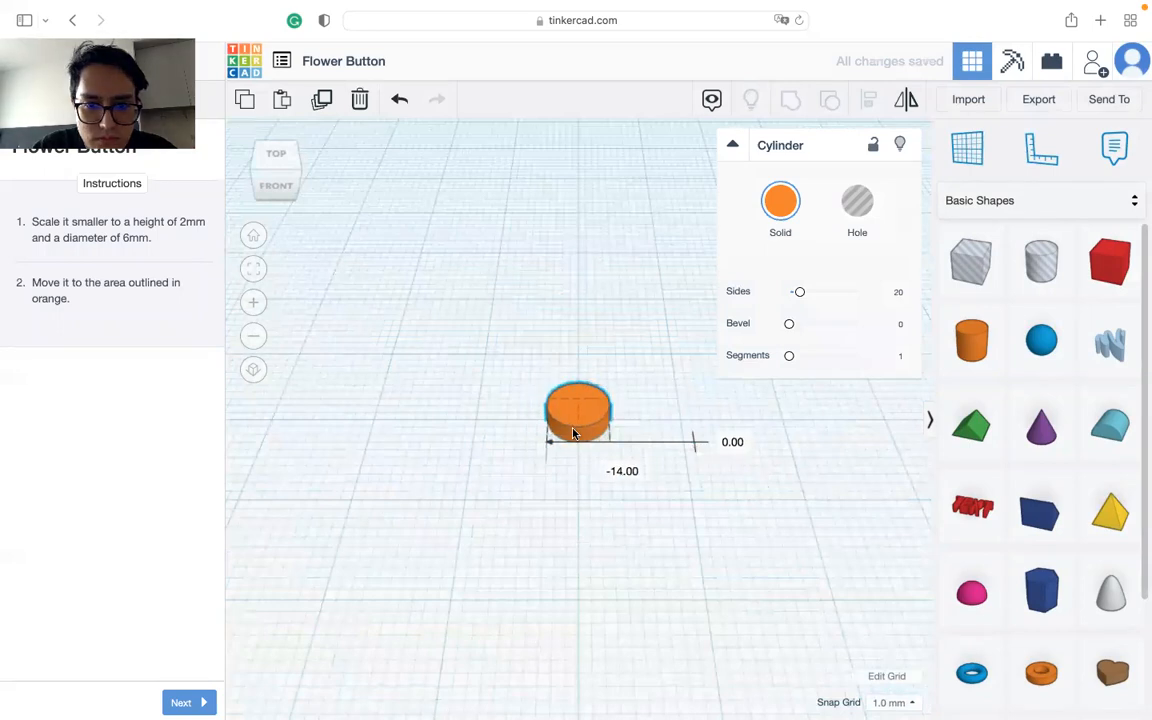
{"action": "left_click", "coordinate": [520, 546]}
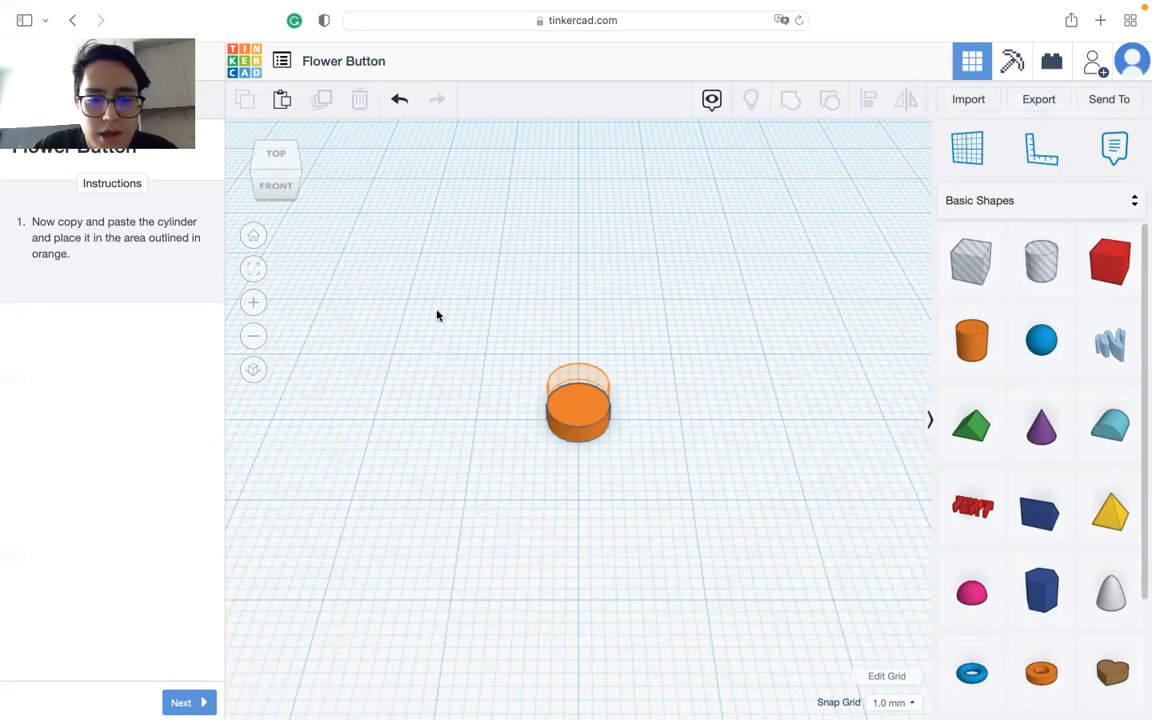
Step: Set the snap grid to 0.25 mm and place a copy of the cylinder on the orange outline, 3.25 mm from the original
{"action": "right_click_drag", "start_coordinate": [590, 416], "coordinate": [573, 516]}
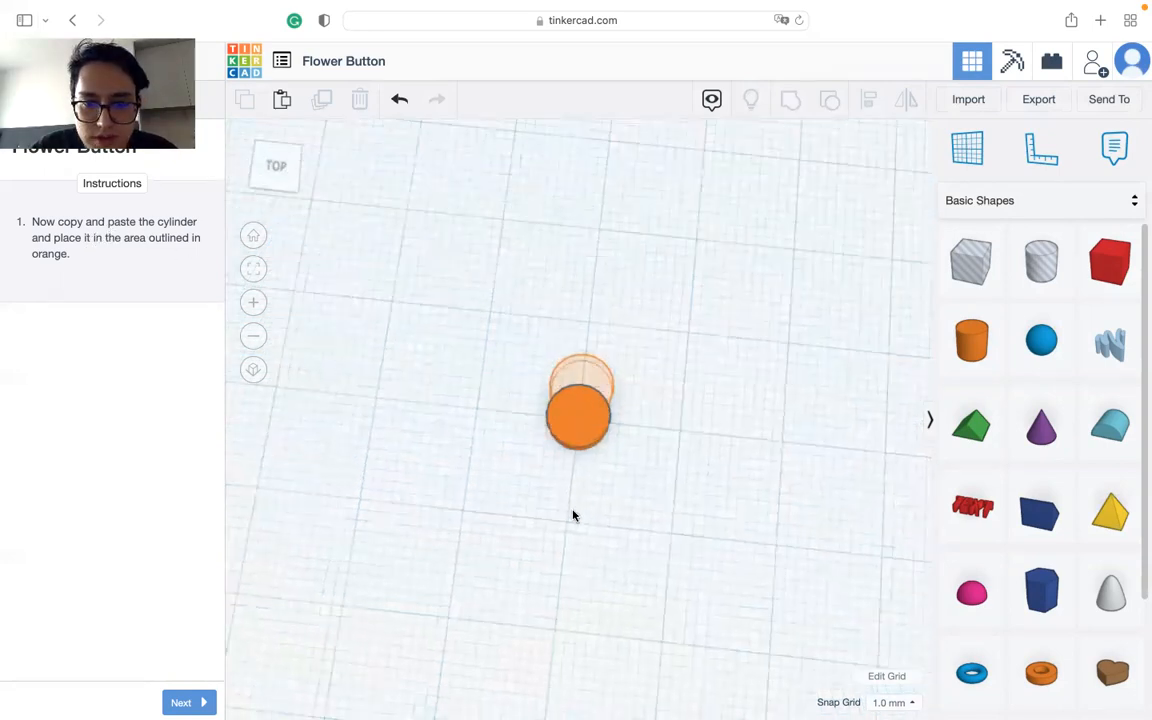
{"action": "left_click", "coordinate": [893, 702]}
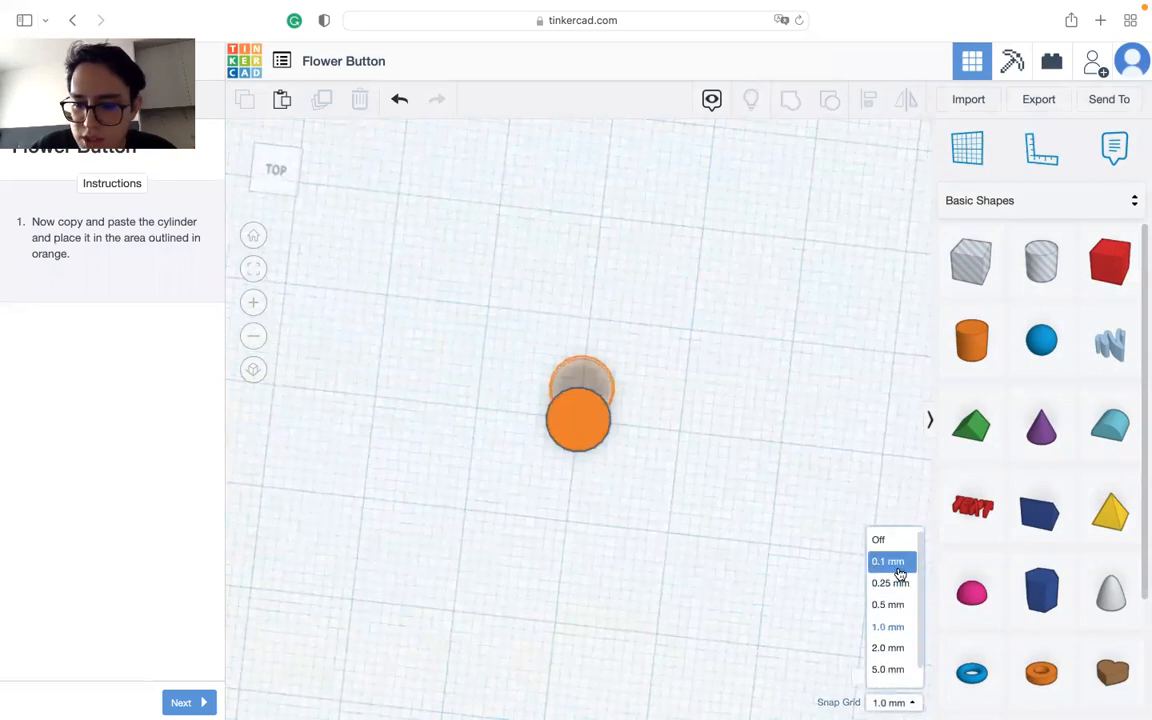
{"action": "left_click", "coordinate": [893, 582]}
{"action": "left_click", "coordinate": [575, 440]}
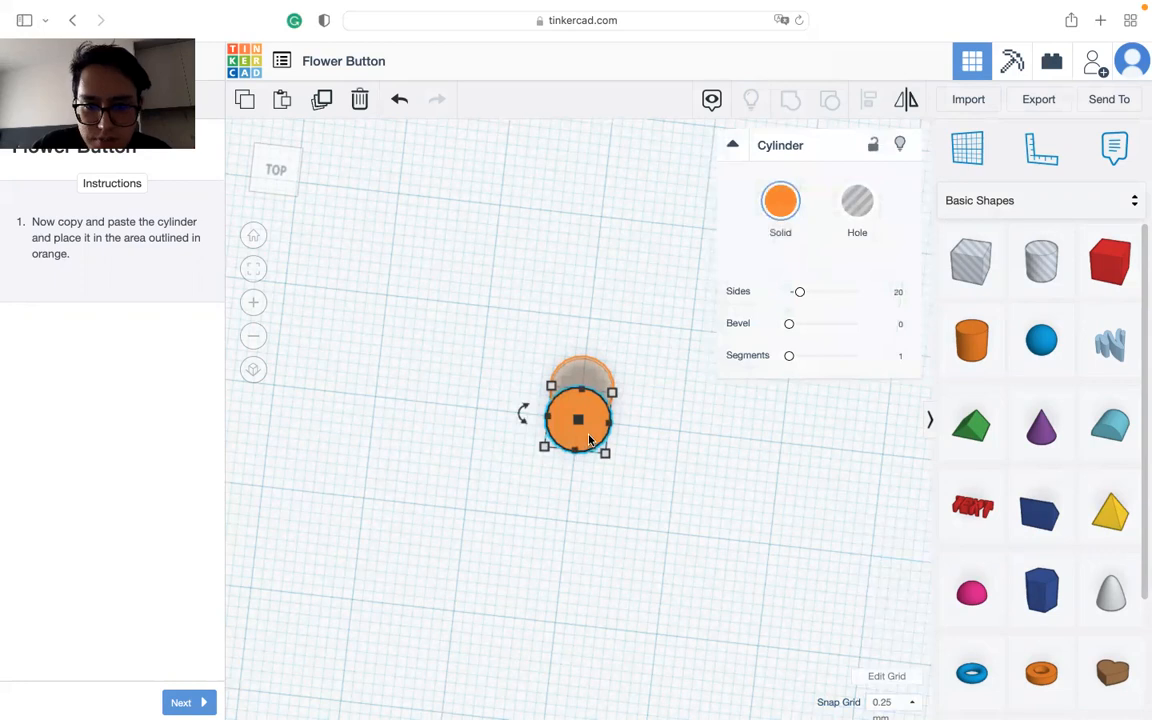
{"action": "key", "text": "super+v"}
{"action": "left_click_drag", "start_coordinate": [587, 439], "coordinate": [589, 407]}
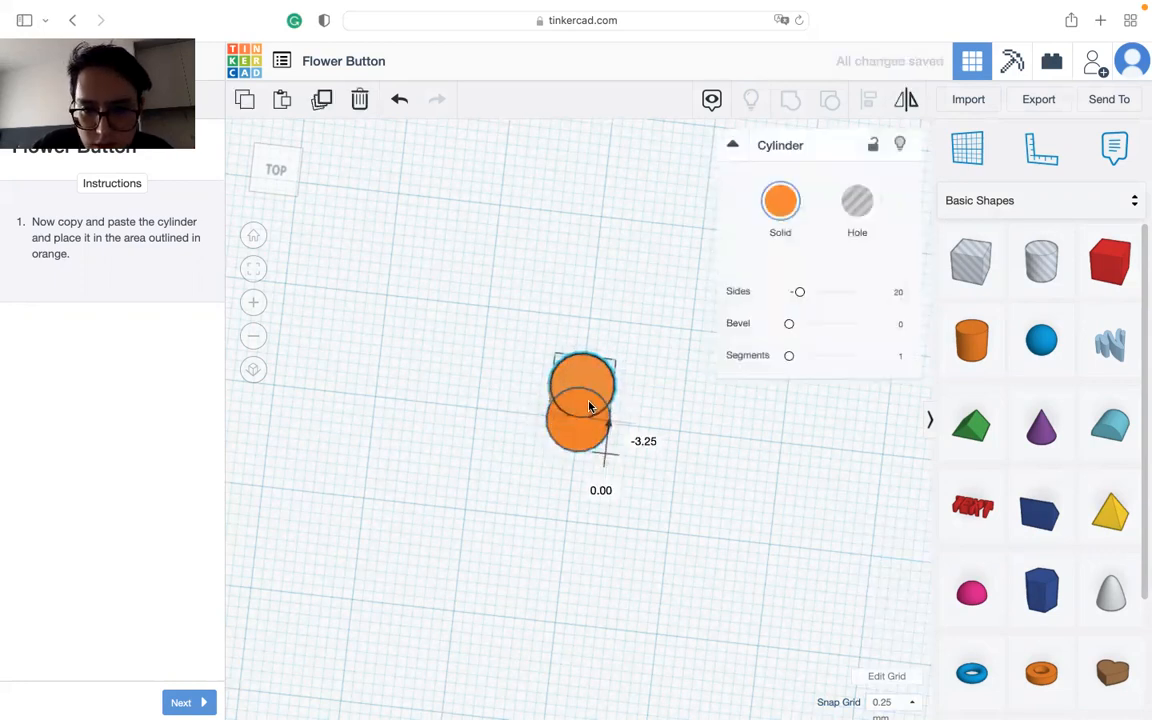
Step: Place copies of the cylinder on the four remaining outlined petal spots around the centre to complete the flower
{"action": "left_click", "coordinate": [712, 488]}
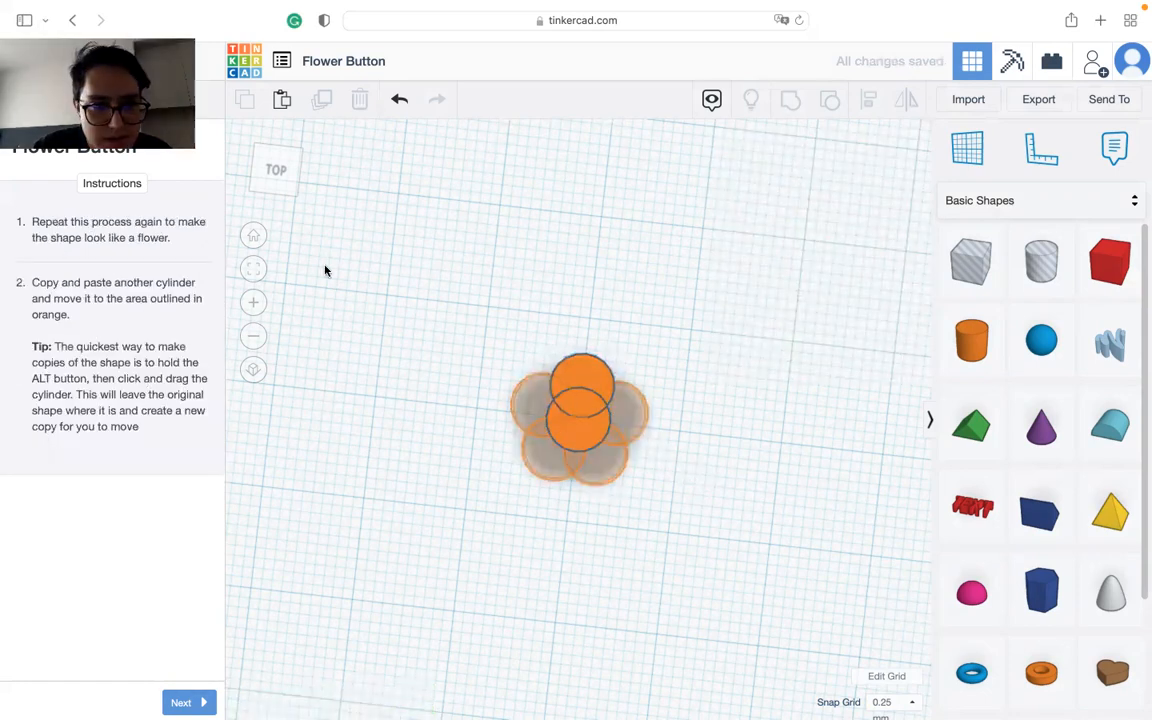
{"action": "left_click_drag", "start_coordinate": [589, 378], "coordinate": [622, 404], "text": "alt"}
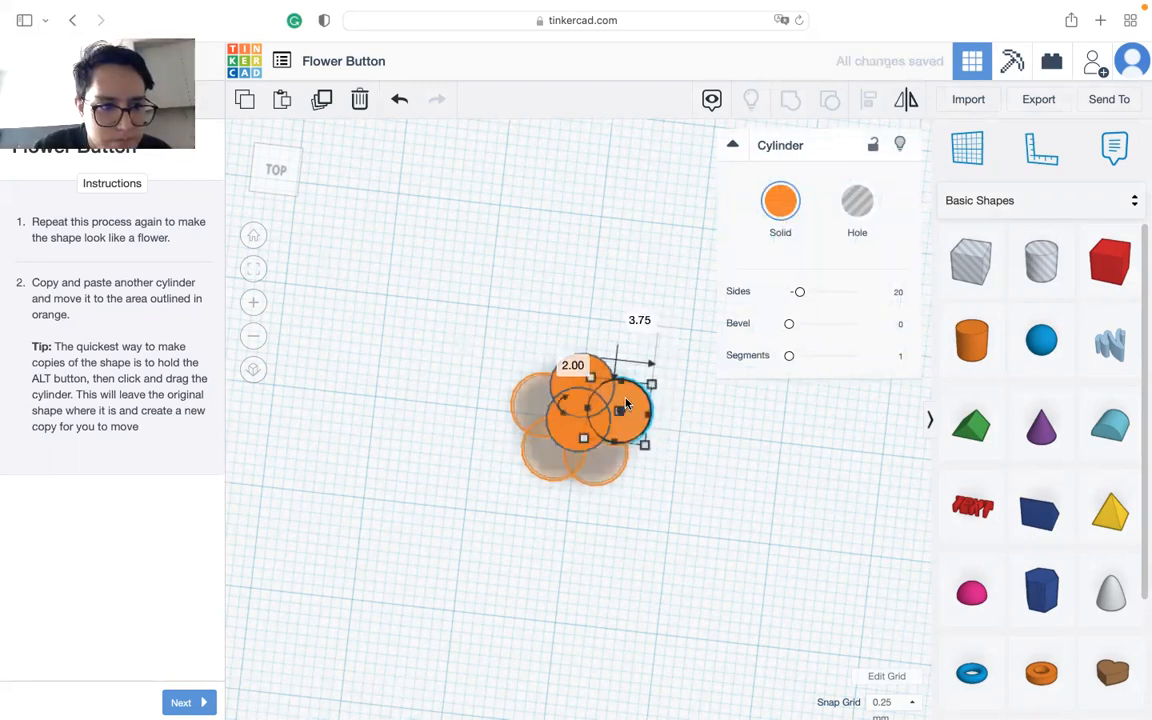
{"action": "left_click_drag", "start_coordinate": [627, 403], "coordinate": [532, 424], "text": "alt"}
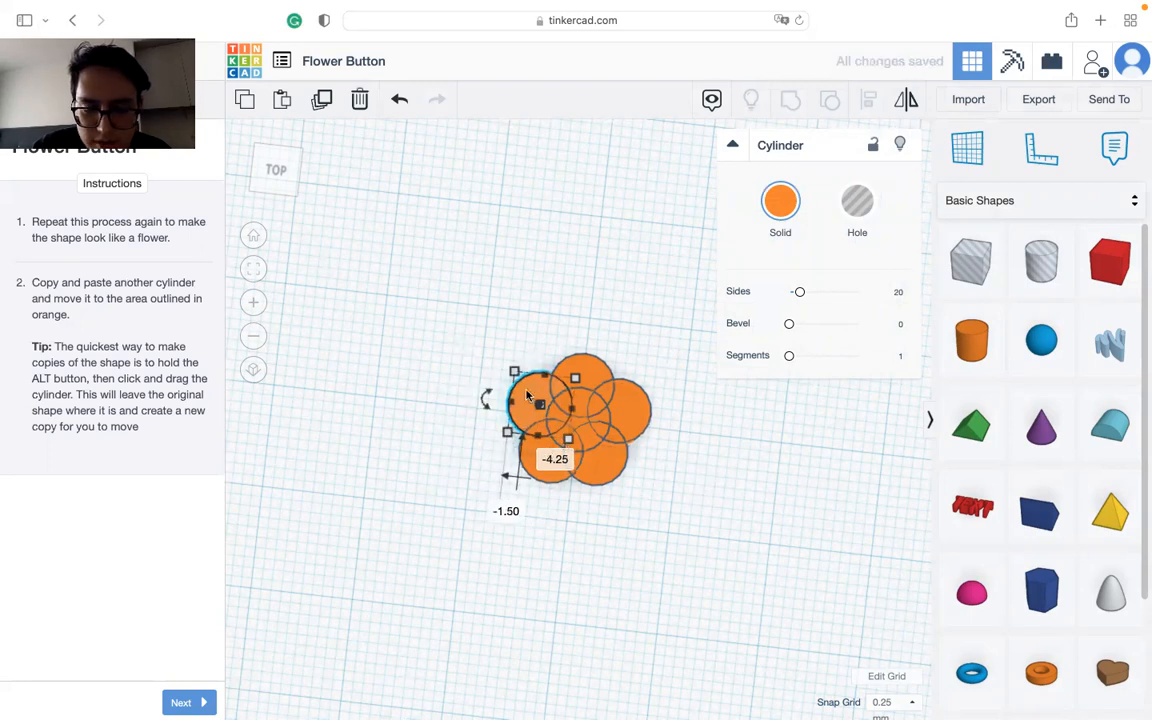
{"action": "left_click", "coordinate": [707, 580]}
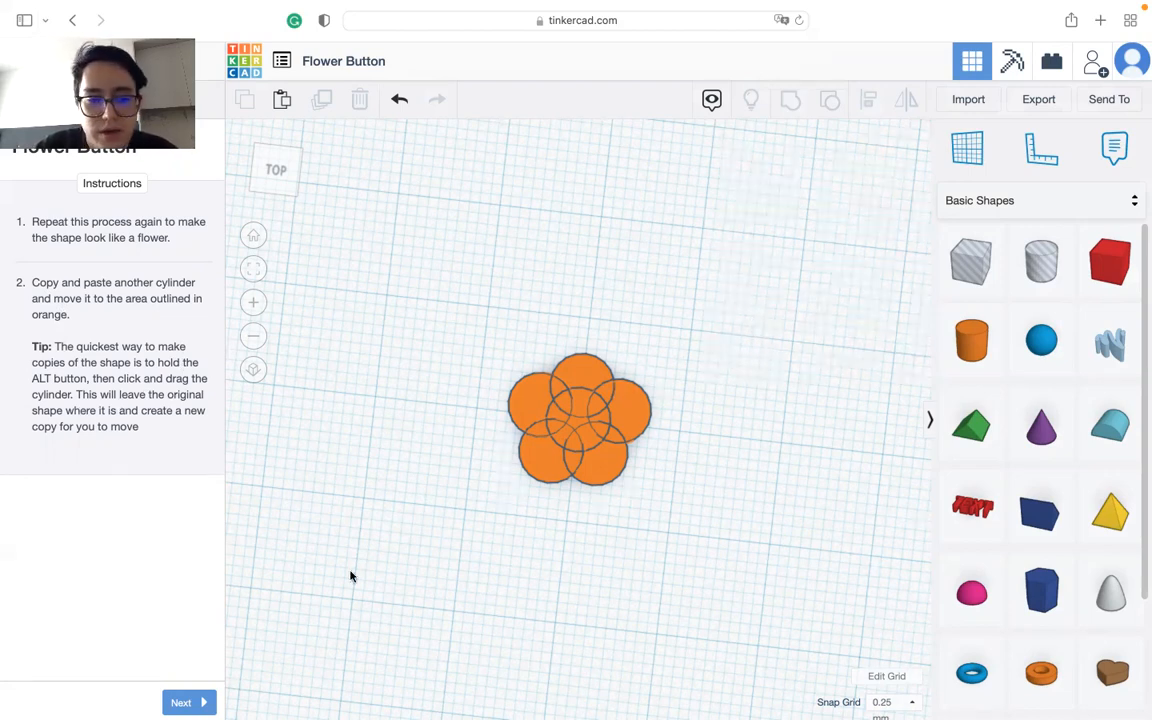
Step: Advance to the hole instruction, place a new cylinder on the workplane beside the flower and proceed to the scaling instruction
{"action": "left_click", "coordinate": [189, 702]}
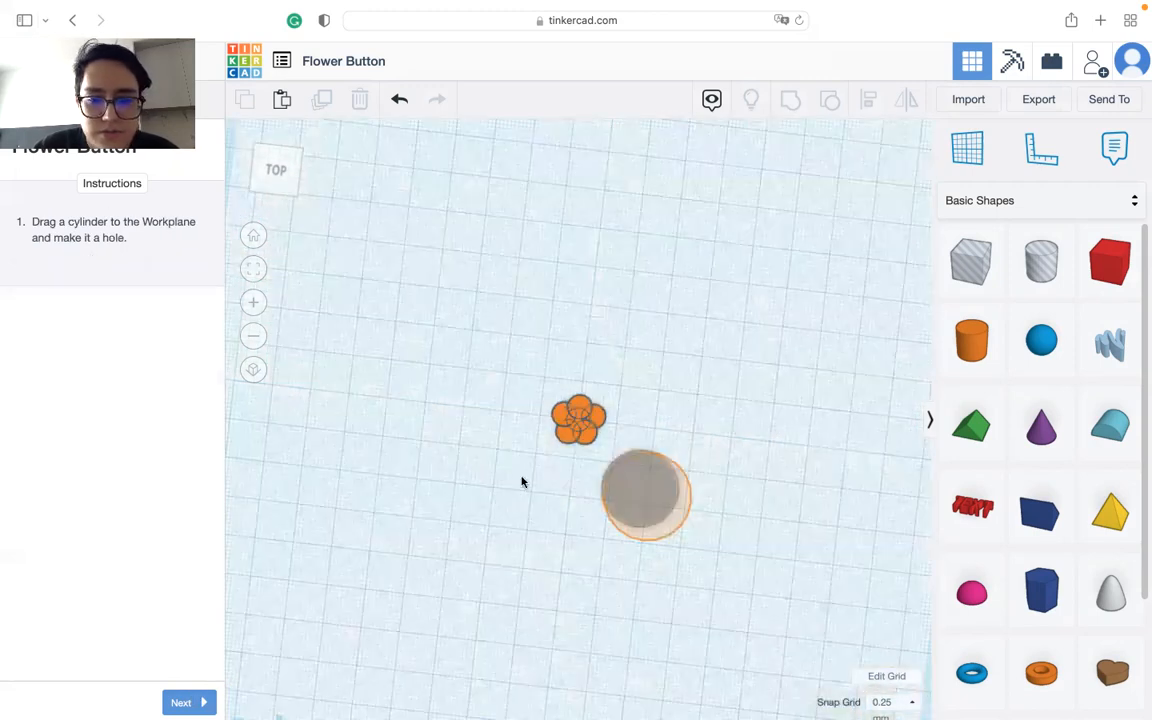
{"action": "left_click_drag", "start_coordinate": [972, 342], "coordinate": [535, 429]}
{"action": "left_click", "coordinate": [168, 702]}
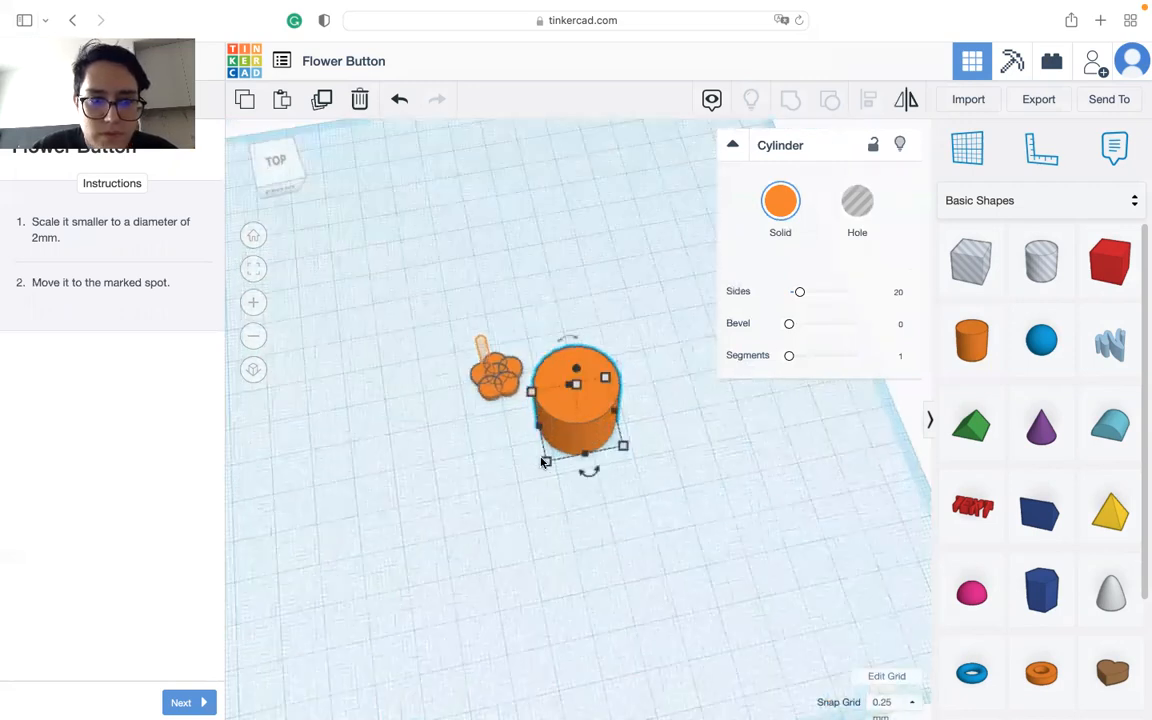
Step: Set the new cylinder's length and width to 2 mm each
{"action": "left_click", "coordinate": [600, 521]}
{"action": "type", "text": "2"}
{"action": "key", "text": "Tab"}
{"action": "type", "text": "2"}
{"action": "key", "text": "Return"}
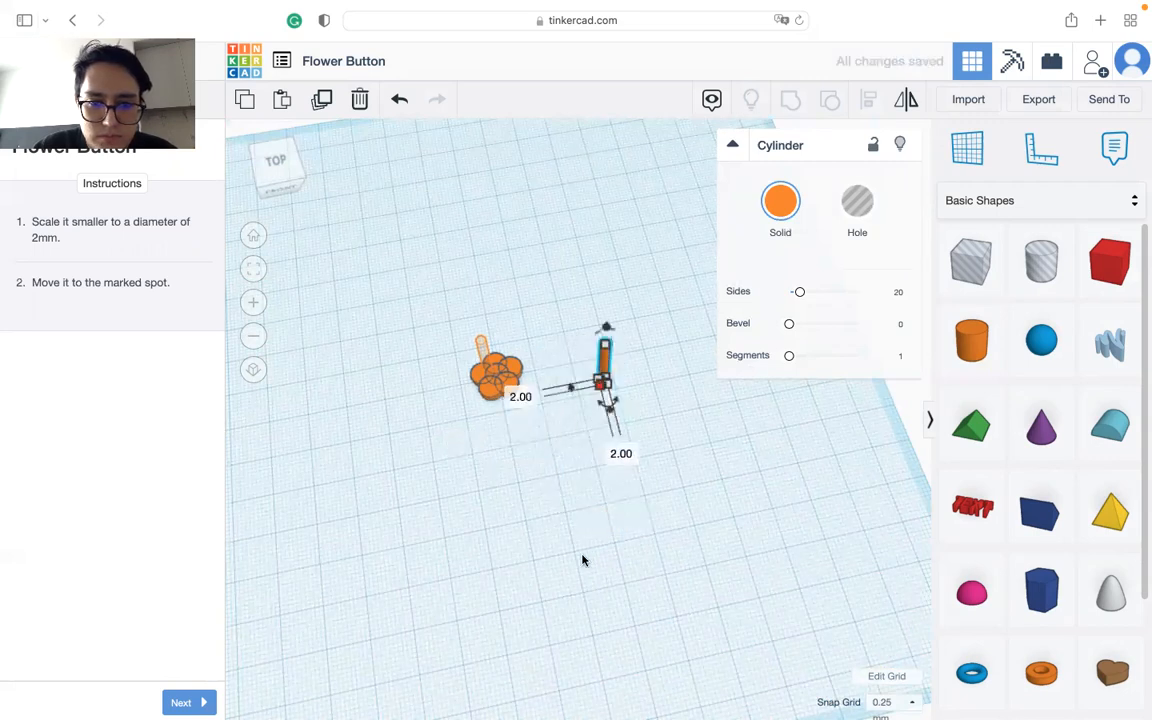
Step: Move the thin cylinder onto the first marked hole spot on the flower
{"action": "scroll", "coordinate": [503, 361], "scroll_direction": "up", "scroll_amount": 3}
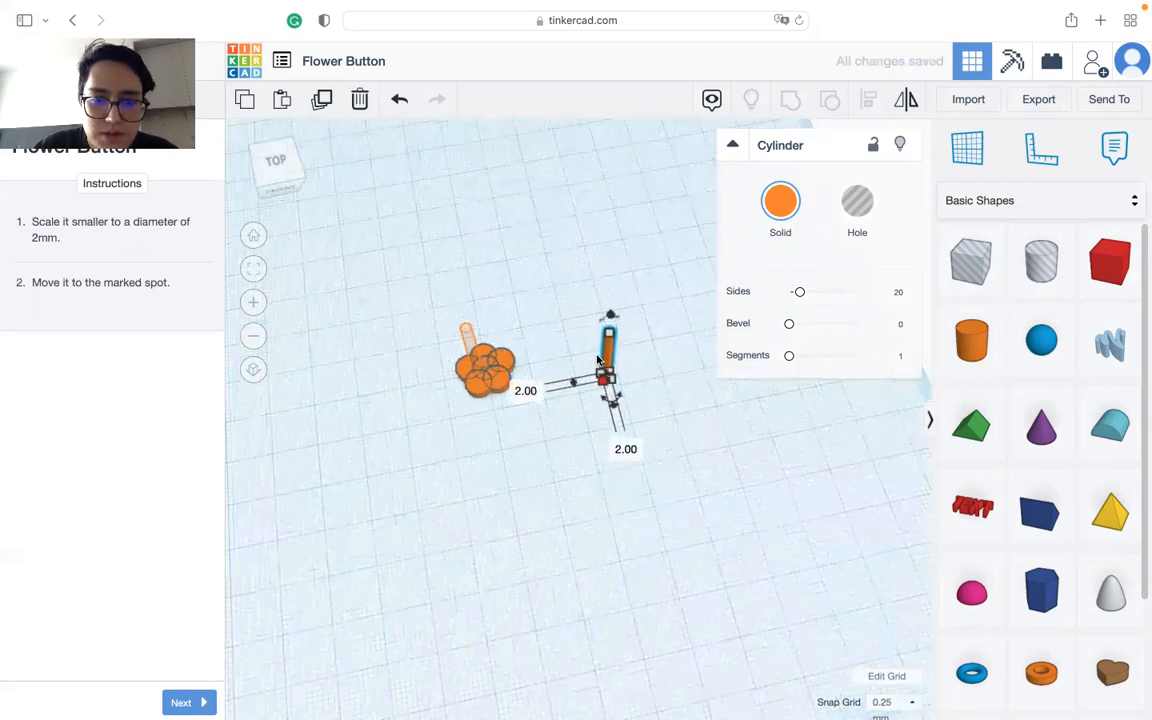
{"action": "left_click_drag", "start_coordinate": [613, 350], "coordinate": [456, 344]}
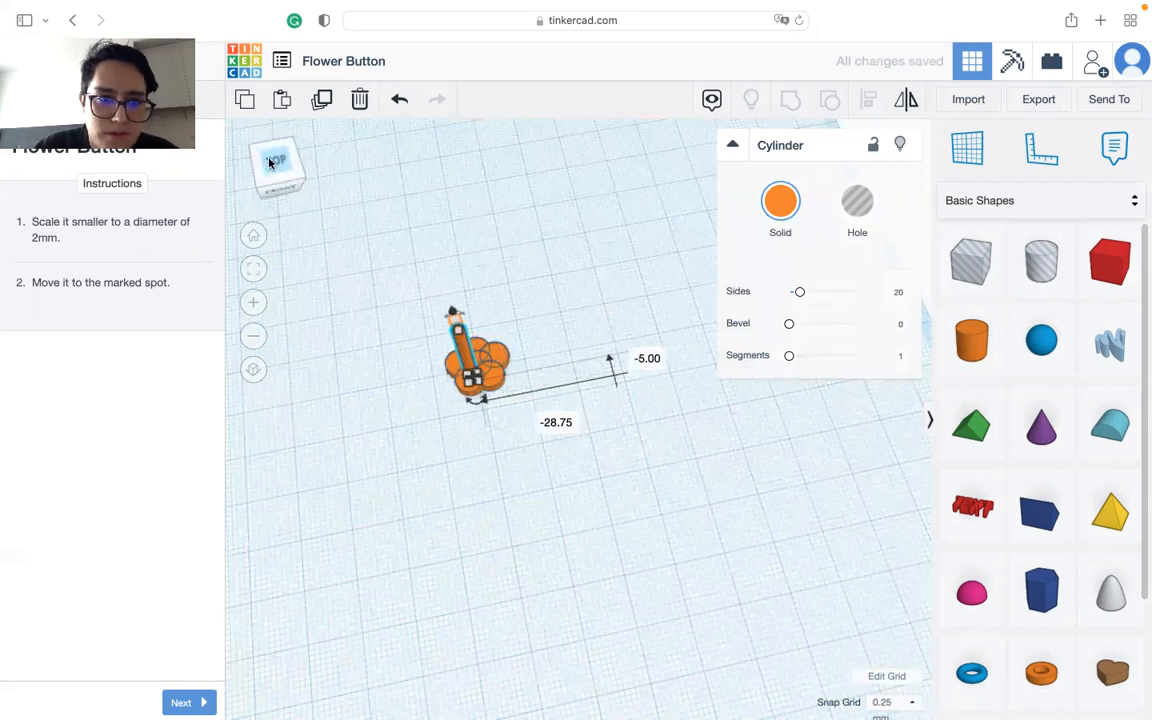
{"action": "middle_click_drag", "start_coordinate": [414, 347], "coordinate": [505, 385]}
{"action": "scroll", "coordinate": [543, 429], "scroll_direction": "up", "scroll_amount": 5}
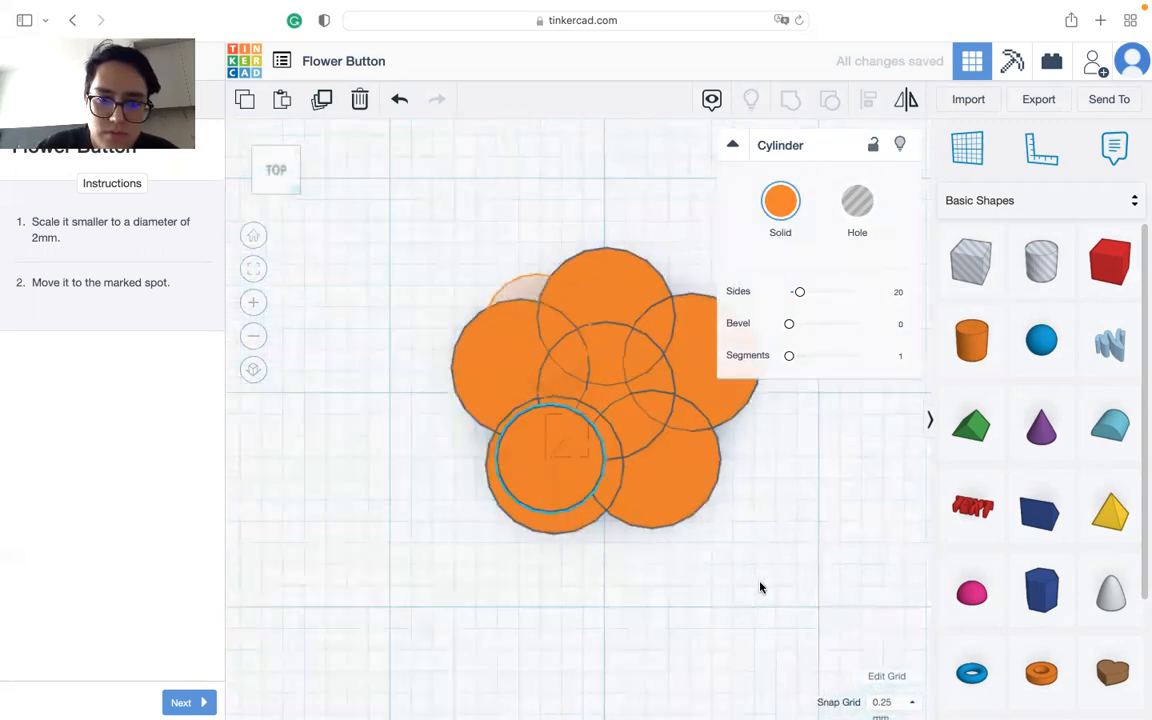
{"action": "left_click_drag", "start_coordinate": [558, 465], "coordinate": [560, 312]}
{"action": "right_click_drag", "start_coordinate": [560, 312], "coordinate": [562, 476]}
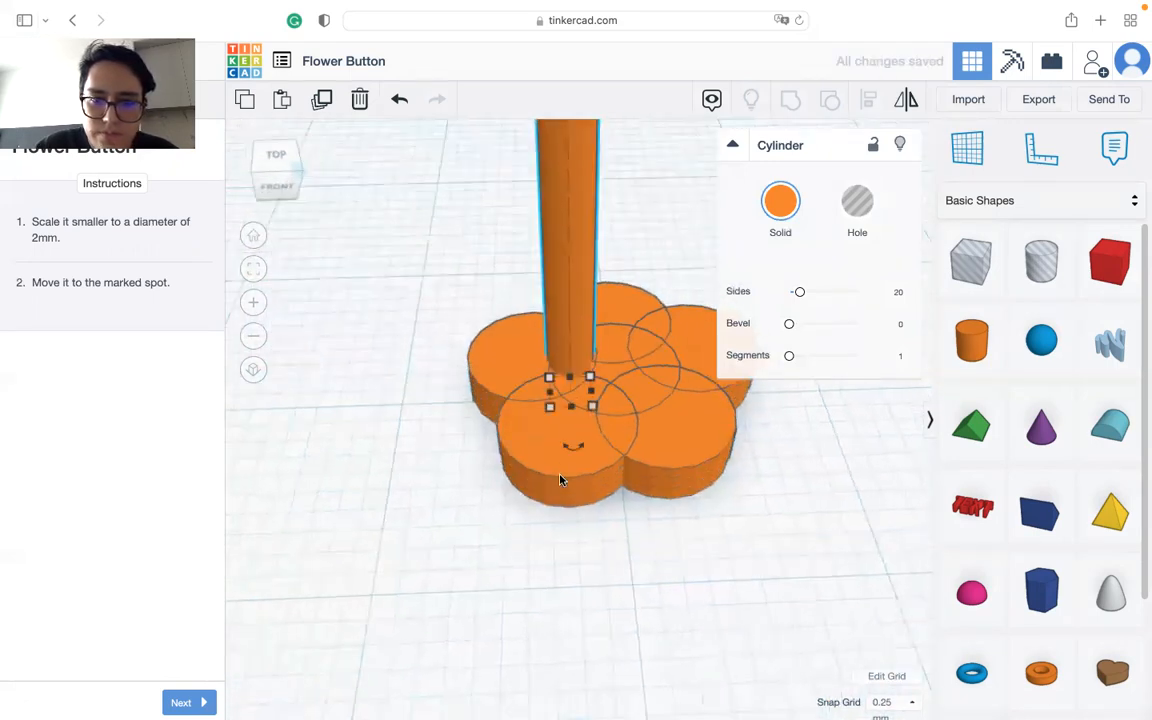
{"action": "scroll", "coordinate": [560, 480], "scroll_direction": "down", "scroll_amount": 5}
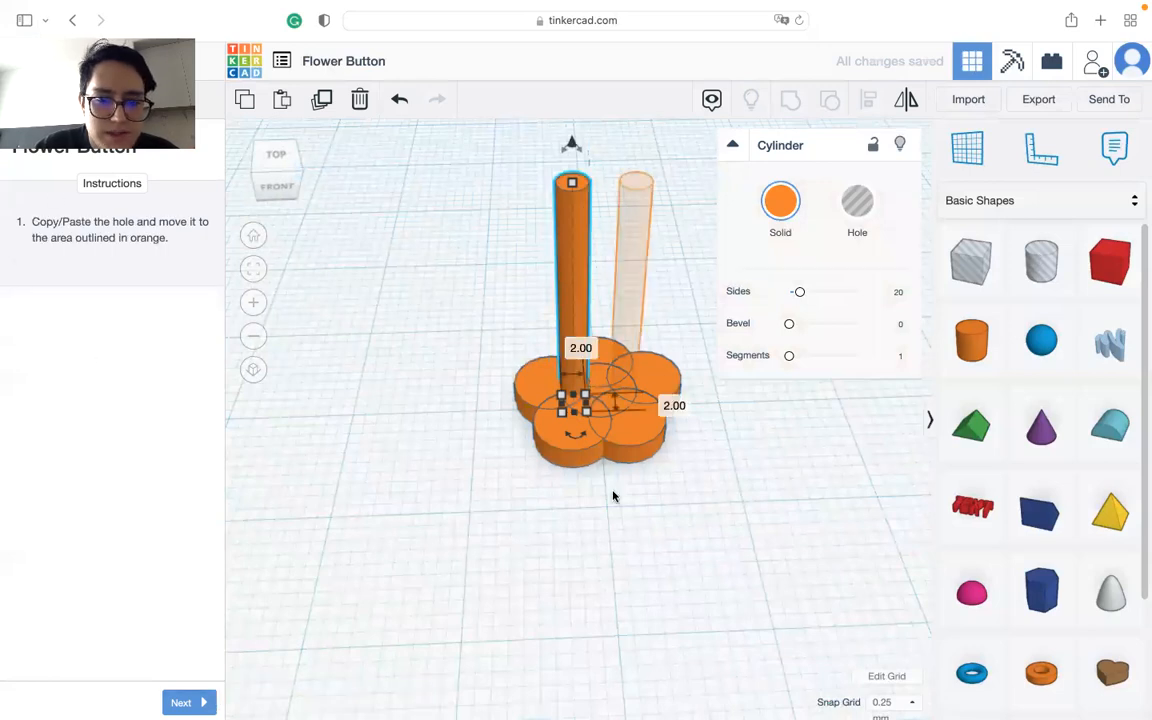
Step: Place a copy of the thin cylinder on the second outlined hole spot and advance to the grouping instruction
{"action": "left_click", "coordinate": [277, 155]}
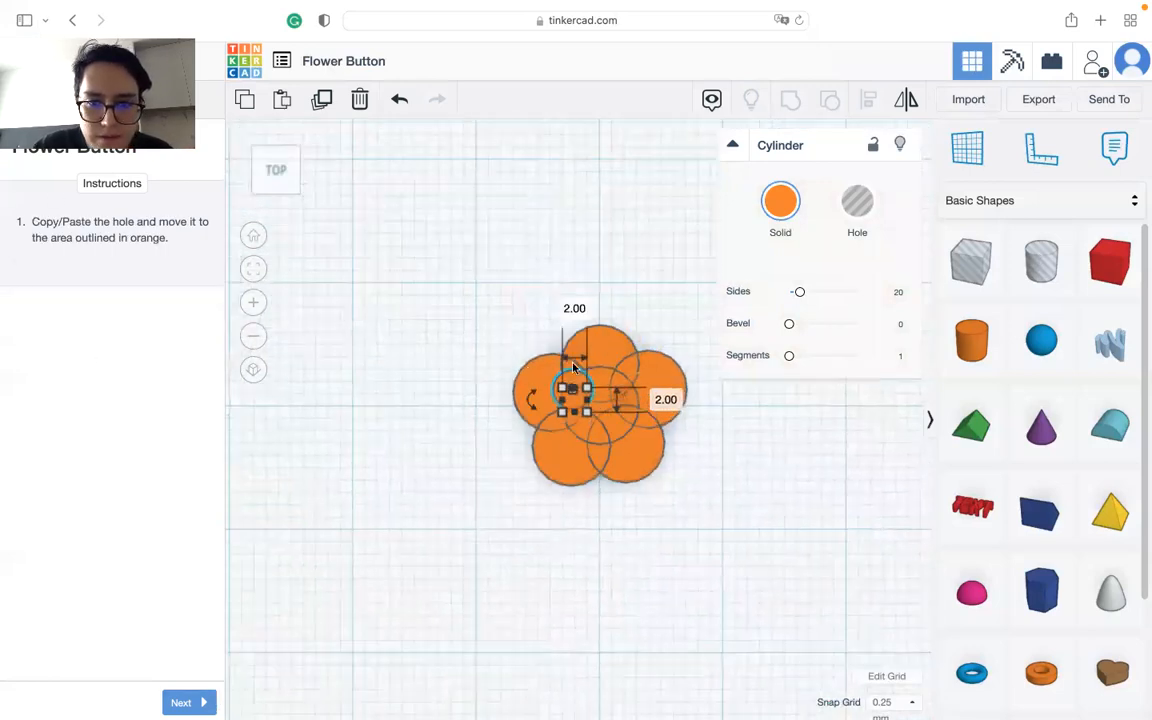
{"action": "left_click_drag", "start_coordinate": [575, 380], "coordinate": [641, 388]}
{"action": "key", "text": "super+z"}
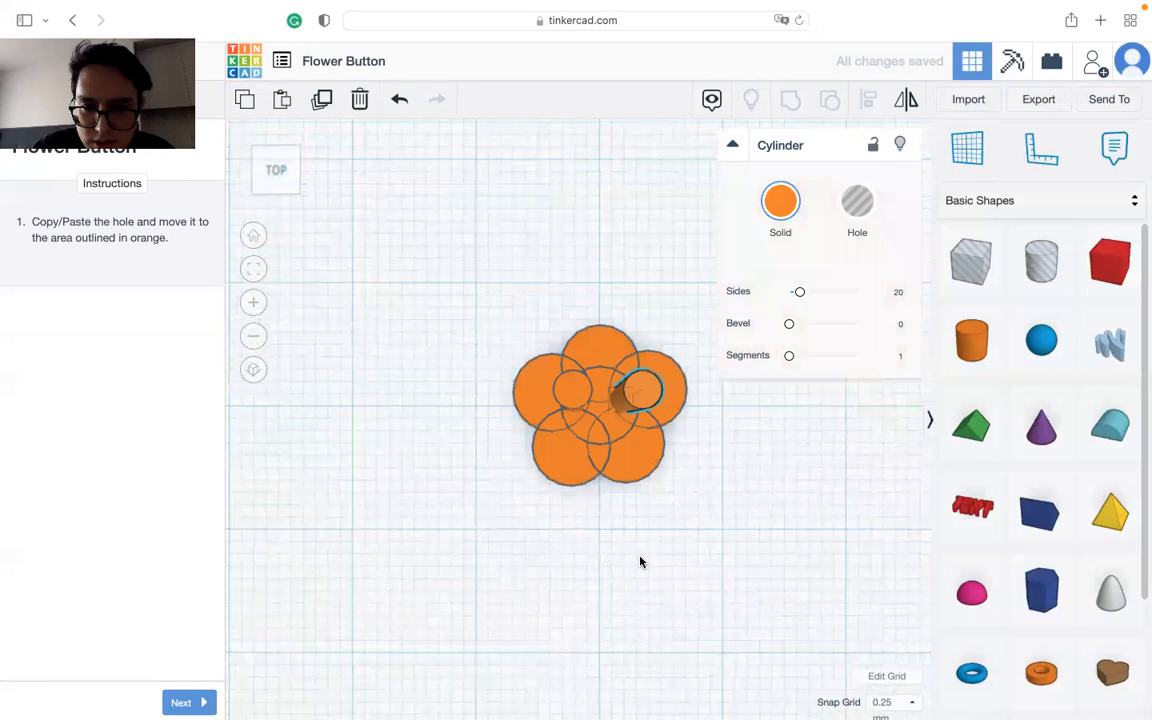
{"action": "right_click_drag", "start_coordinate": [640, 560], "coordinate": [629, 476]}
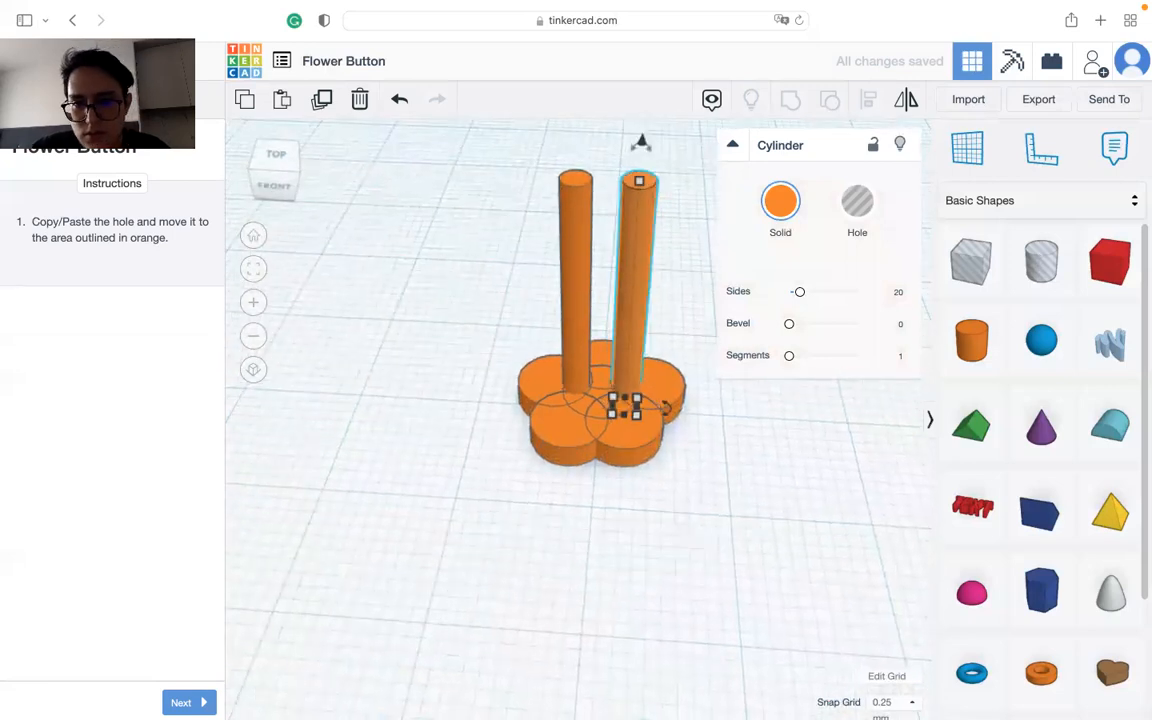
{"action": "left_click", "coordinate": [181, 702]}
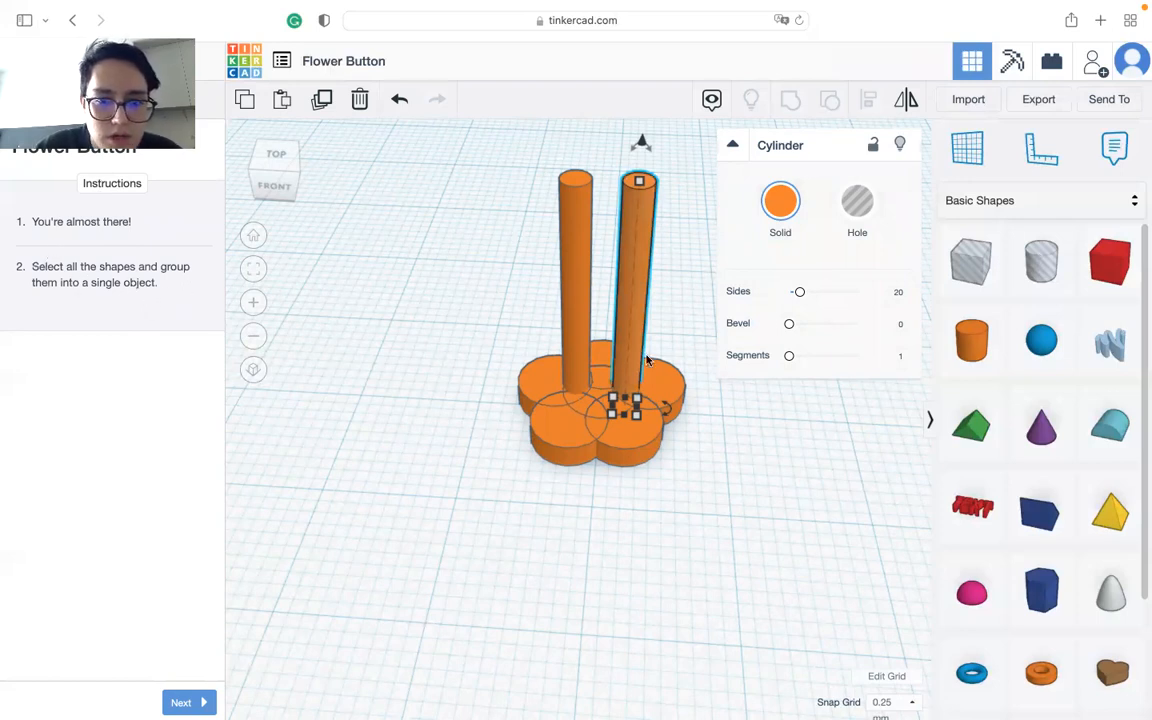
Step: Try to group all eight shapes of the button into a single object
{"action": "left_click_drag", "start_coordinate": [661, 336], "coordinate": [424, 522]}
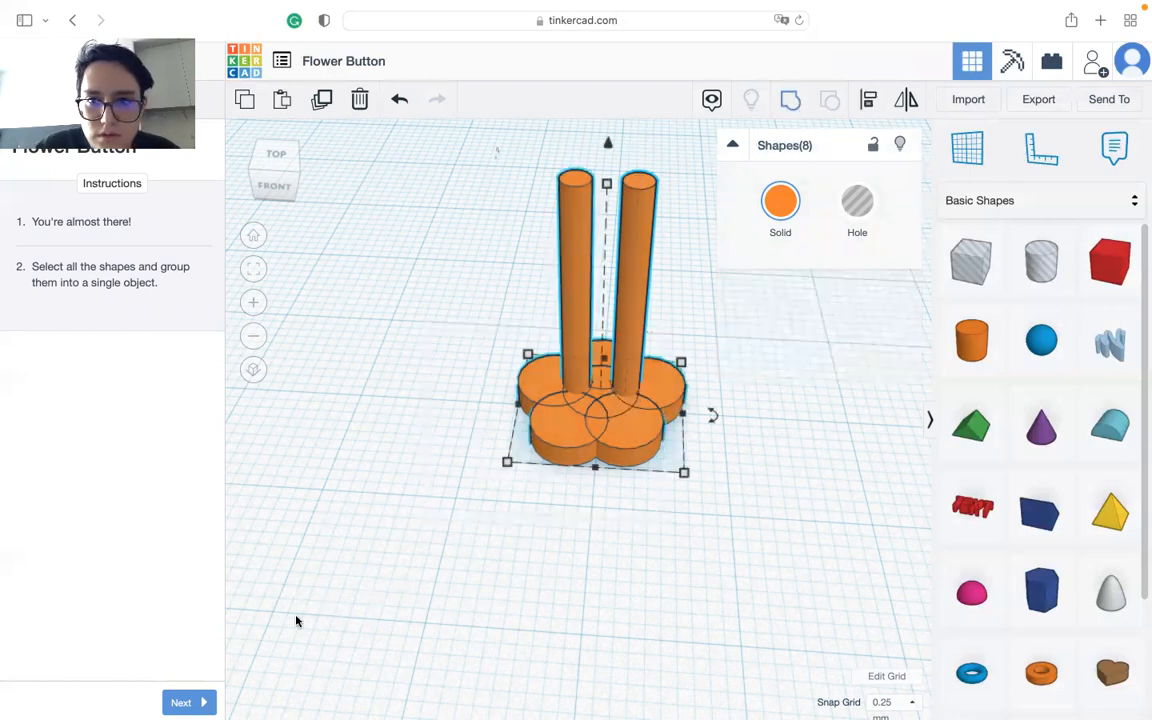
{"action": "key", "text": "super+g"}
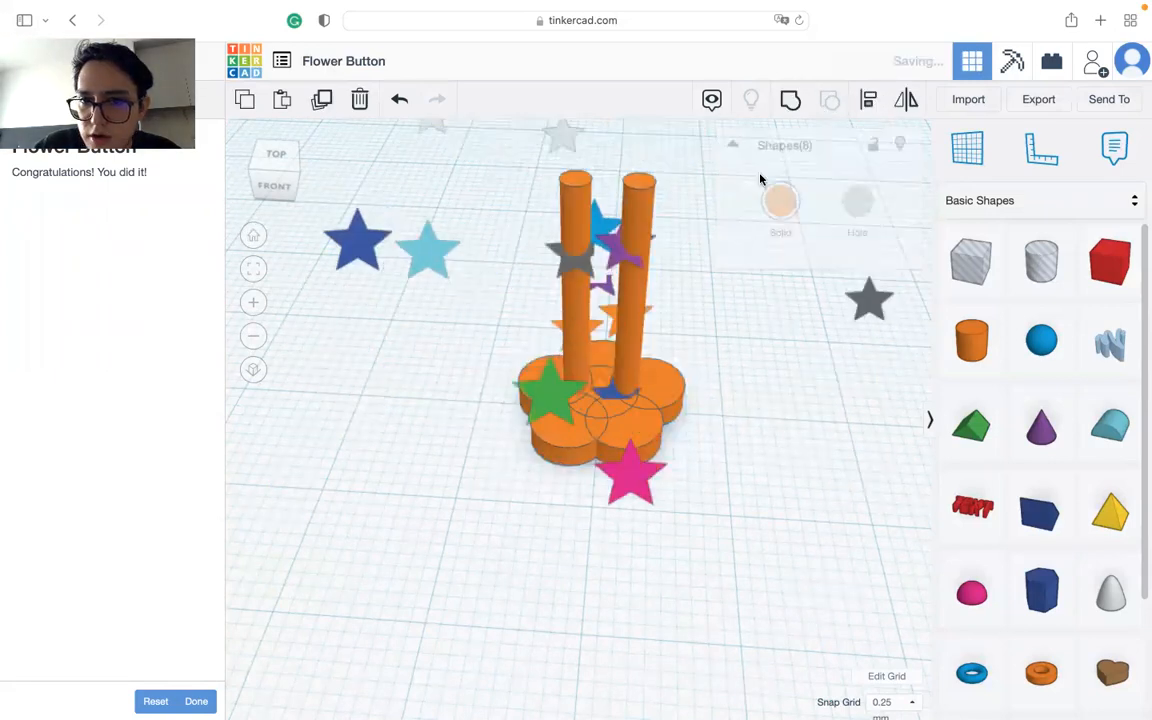
Step: Turn the two thin vertical cylinders into holes
{"action": "left_click_drag", "start_coordinate": [663, 267], "coordinate": [498, 287]}
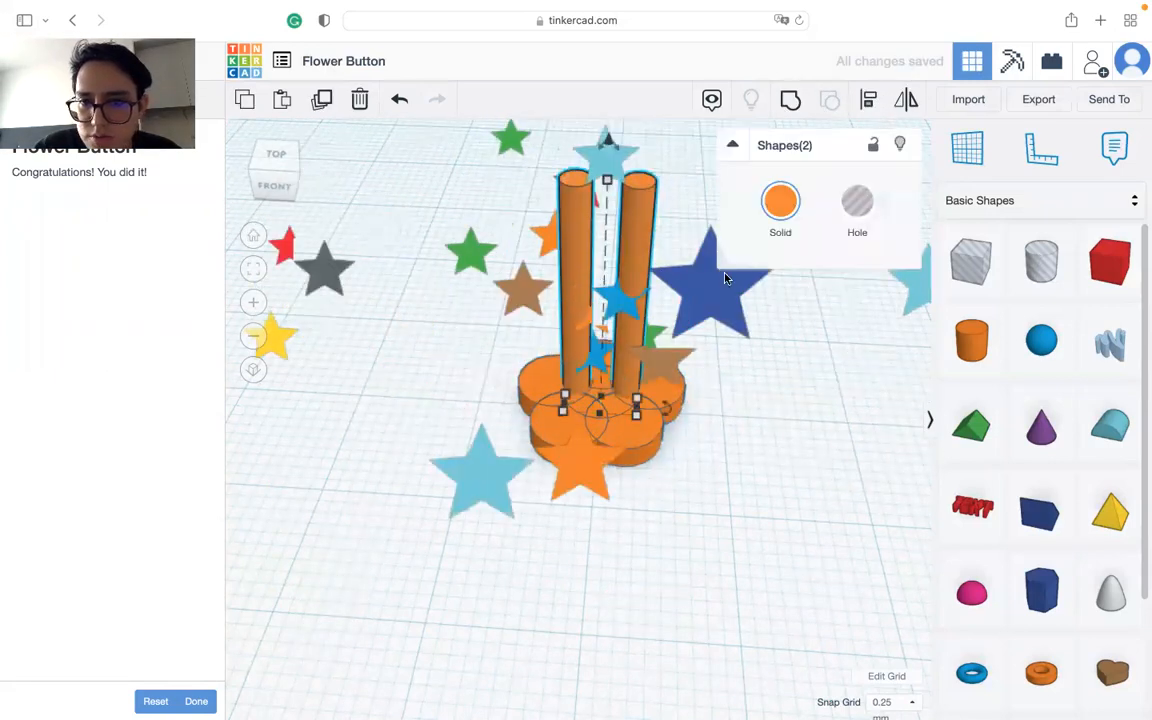
{"action": "left_click", "coordinate": [869, 205]}
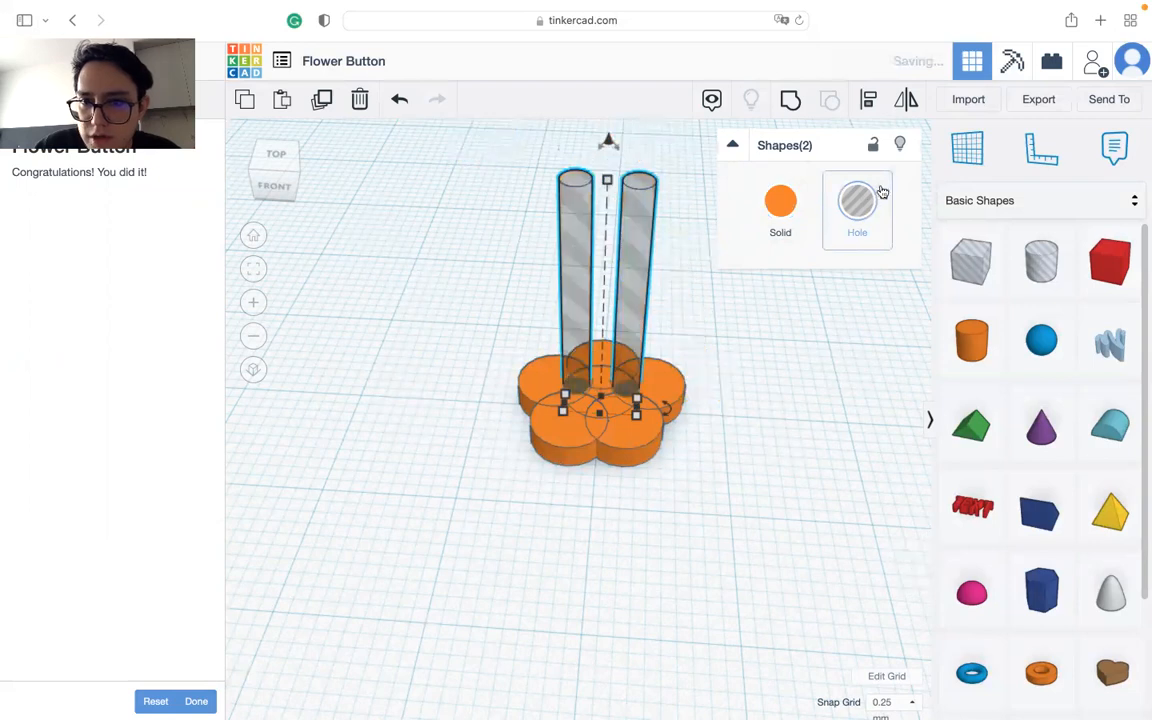
{"action": "left_click", "coordinate": [850, 221]}
{"action": "left_click_drag", "start_coordinate": [648, 262], "coordinate": [520, 290]}
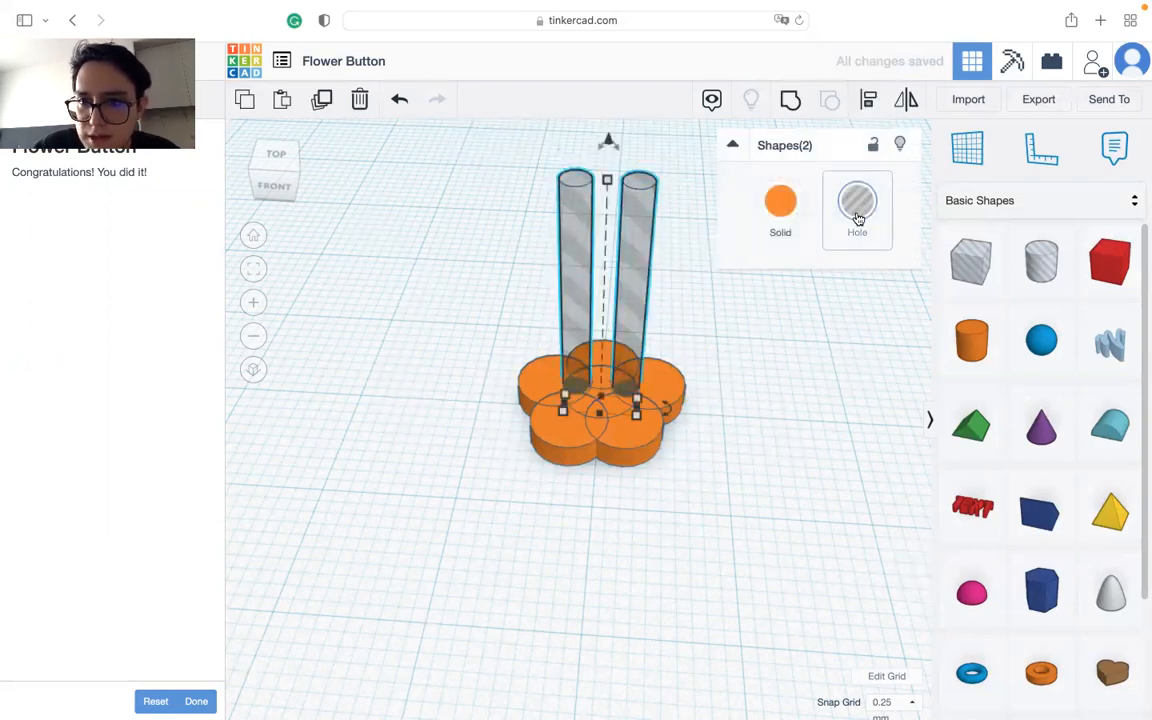
Step: Group all the flower cylinders with the two hole cylinders into one button and finish the lesson
{"action": "left_click_drag", "start_coordinate": [690, 296], "coordinate": [432, 465]}
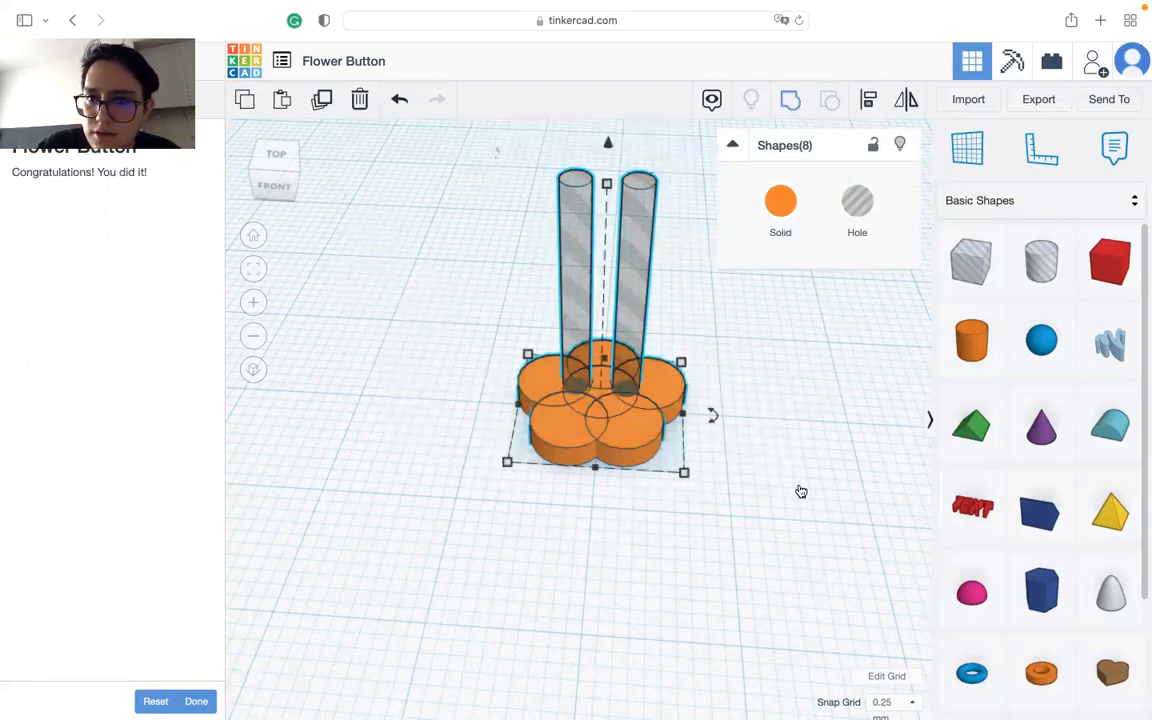
{"action": "key", "text": "ctrl+g"}
{"action": "left_click", "coordinate": [486, 427]}
{"action": "right_click_drag", "start_coordinate": [486, 427], "coordinate": [603, 428]}
{"action": "right_click_drag", "start_coordinate": [614, 482], "coordinate": [319, 620]}
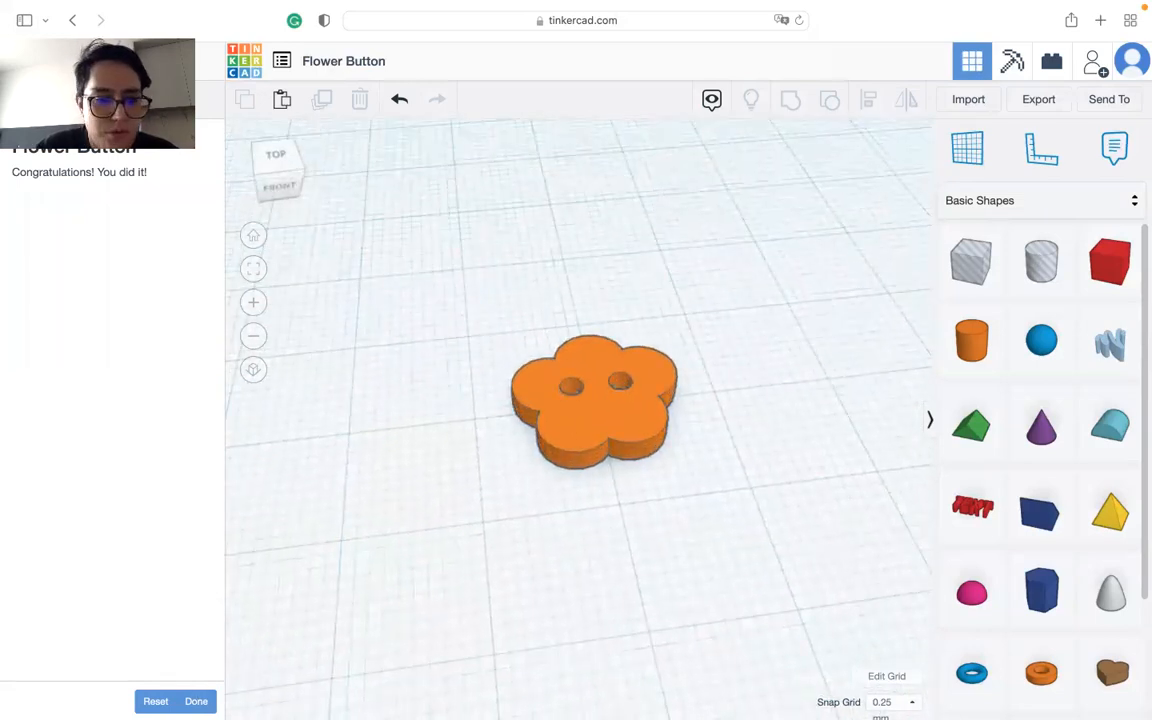
{"action": "left_click", "coordinate": [196, 701]}
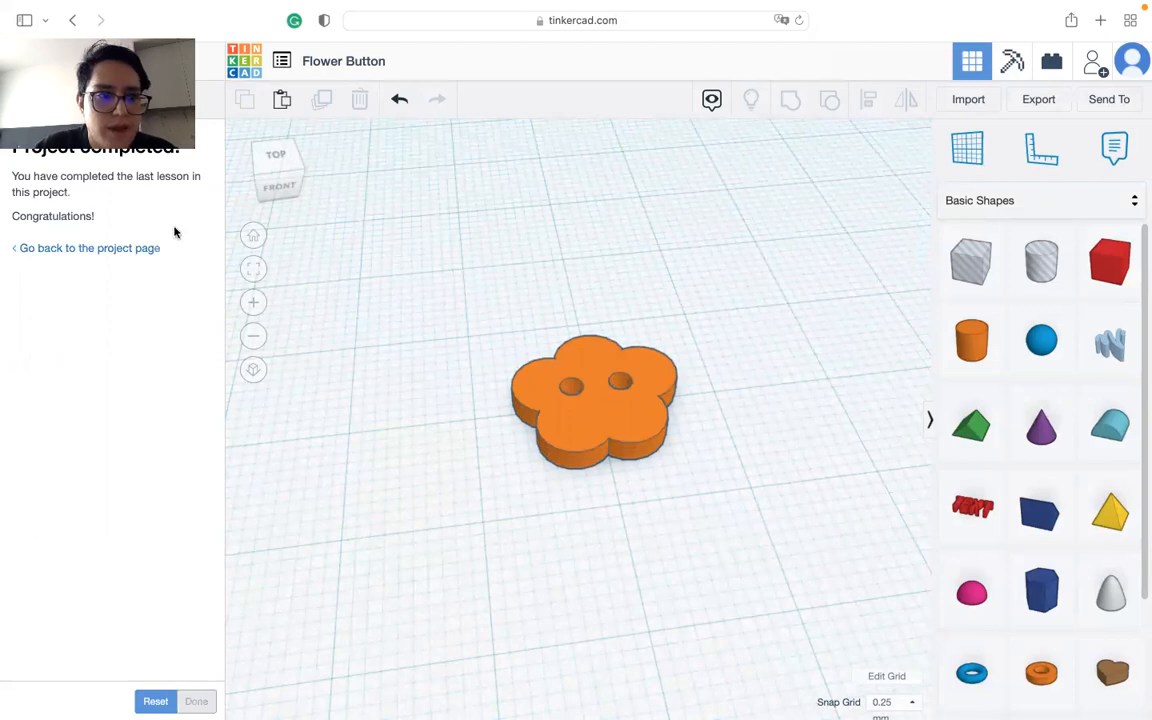